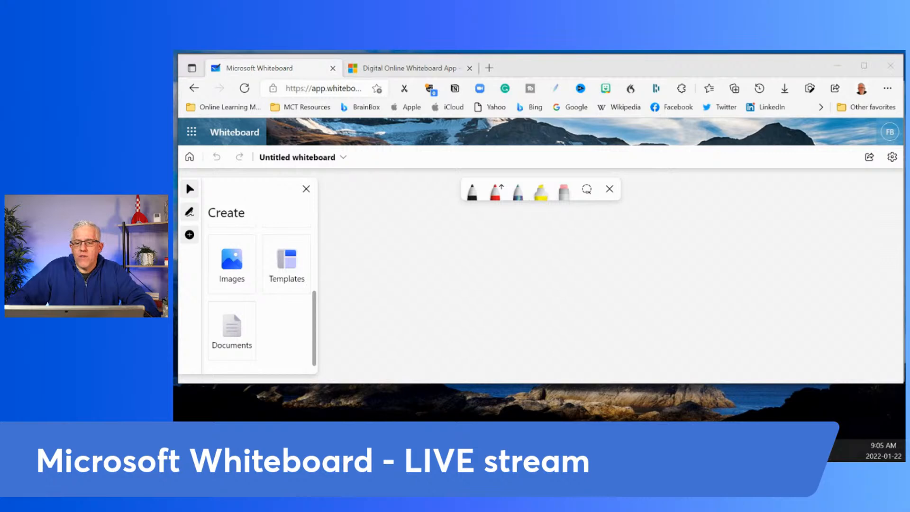
Maximize the browser window and turn on inking for the untitled whiteboard.
click(864, 65)
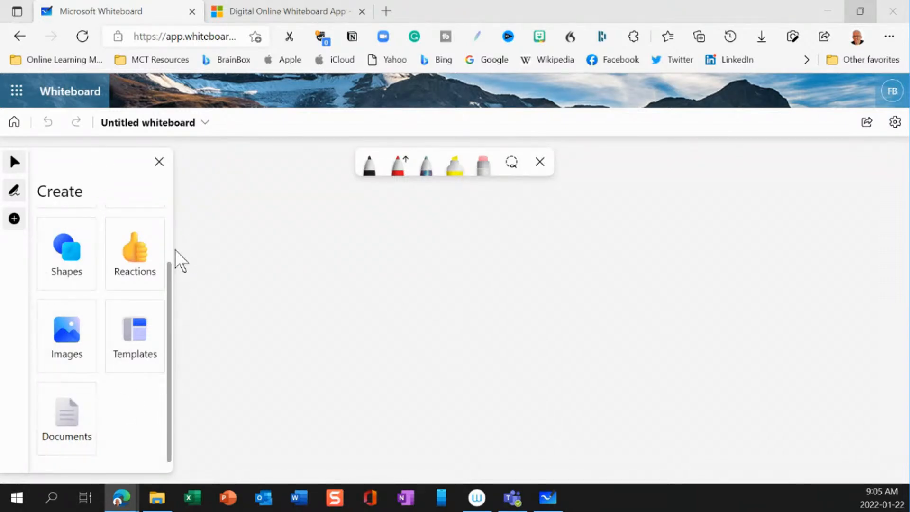
drag(175, 272, 183, 207)
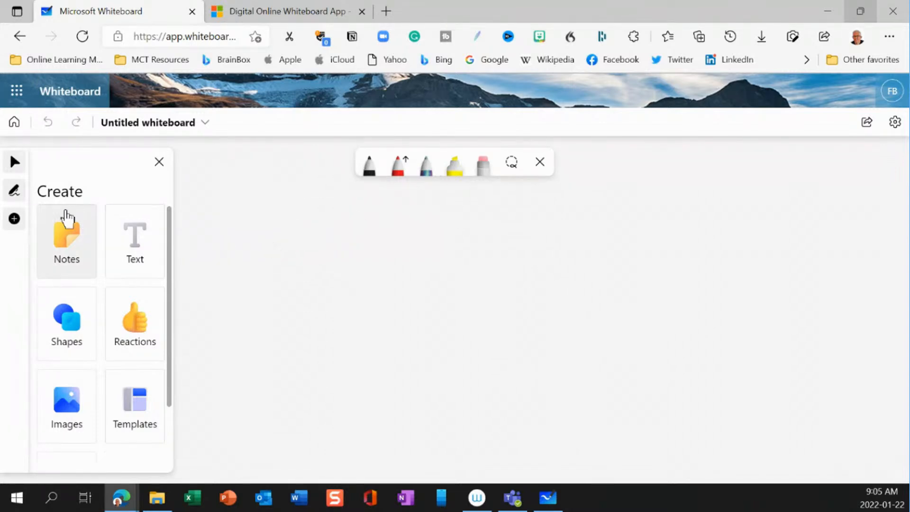
click(18, 191)
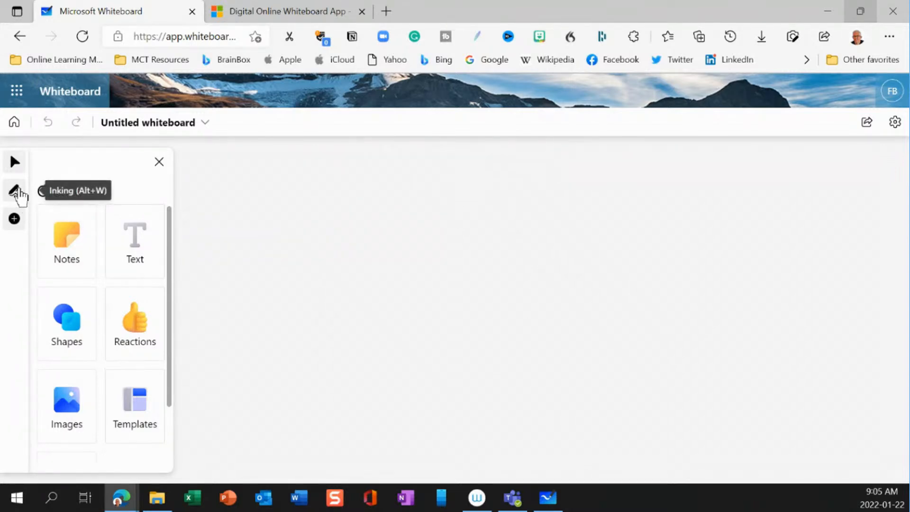
click(18, 191)
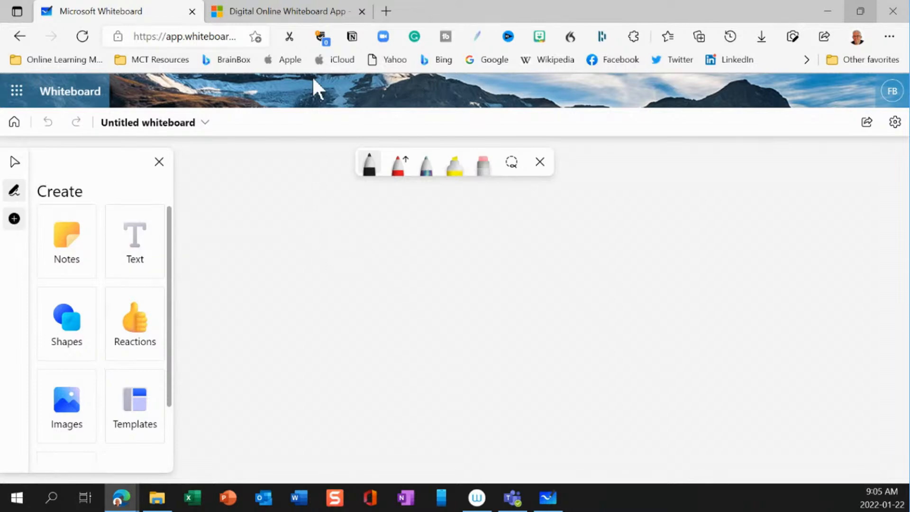
Copy the web address of the Microsoft Whiteboard product page.
click(301, 12)
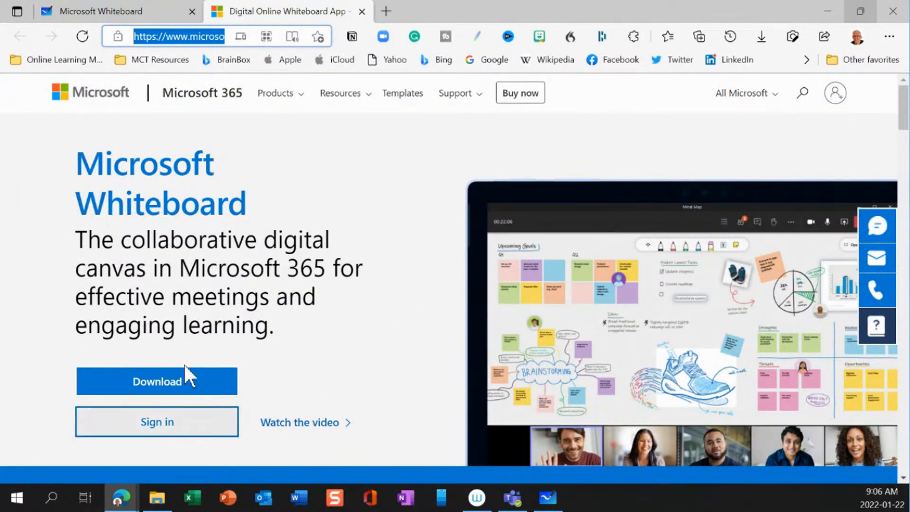
right_click(190, 36)
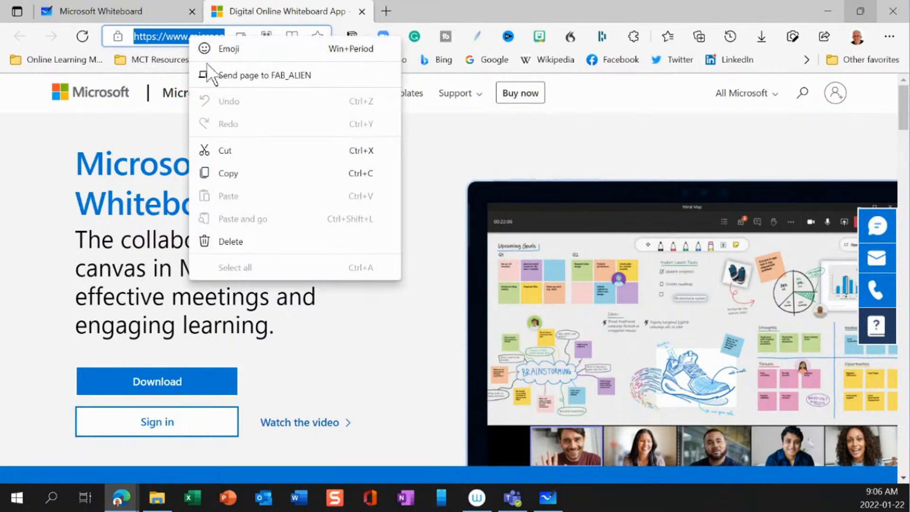
click(246, 178)
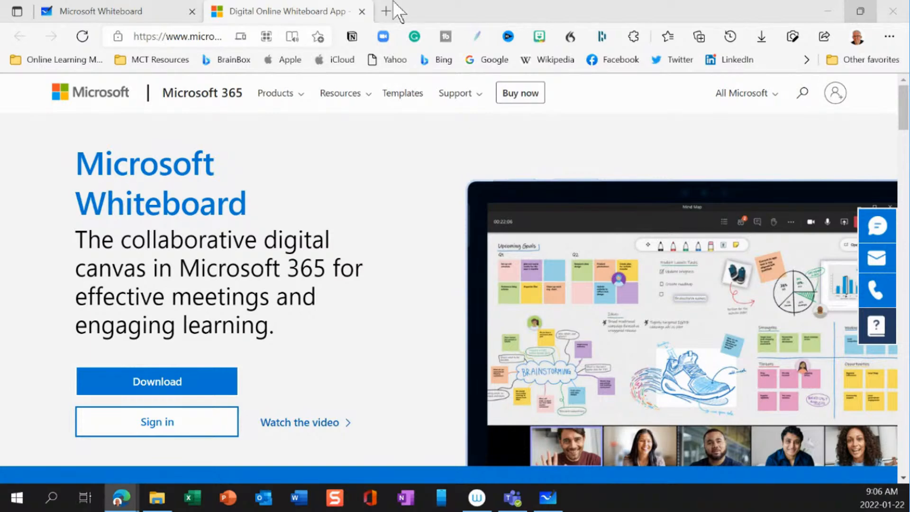
Switch to the Microsoft Whiteboard desktop app, maximize it, and change the green pen beside the highlighter to grey.
click(547, 498)
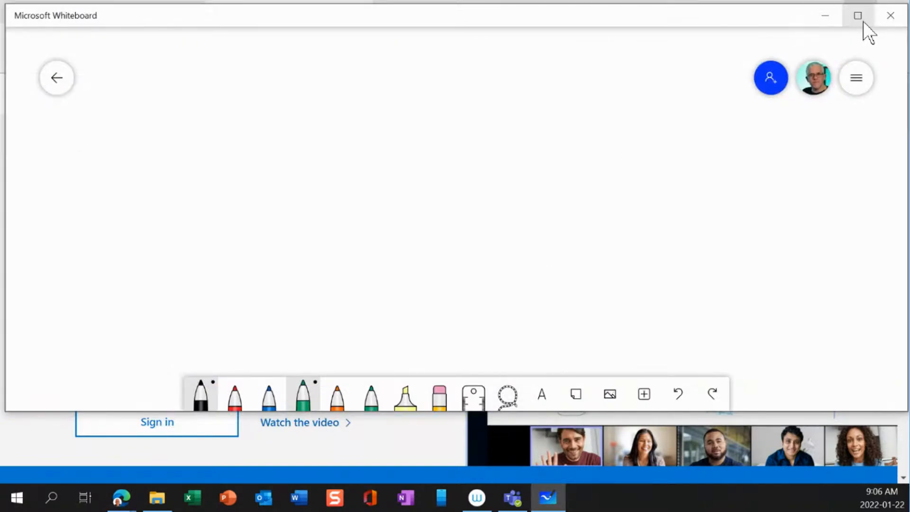
click(859, 18)
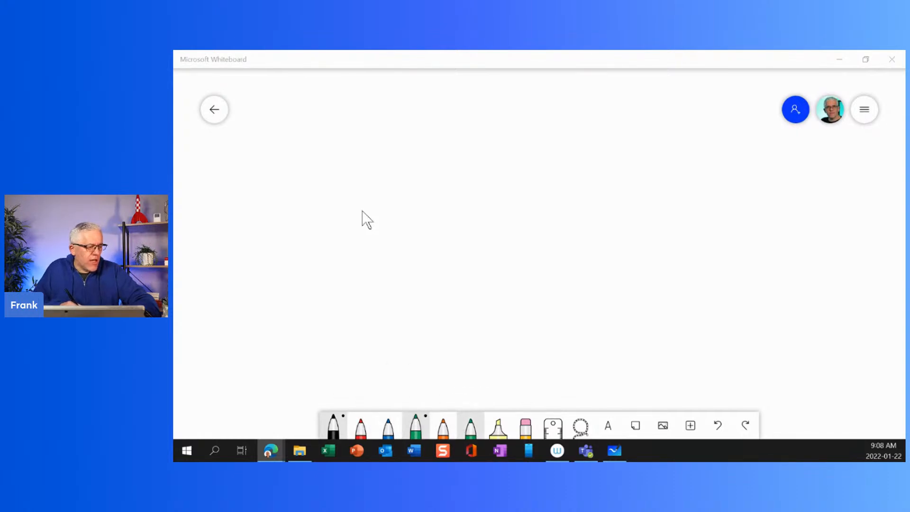
click(471, 427)
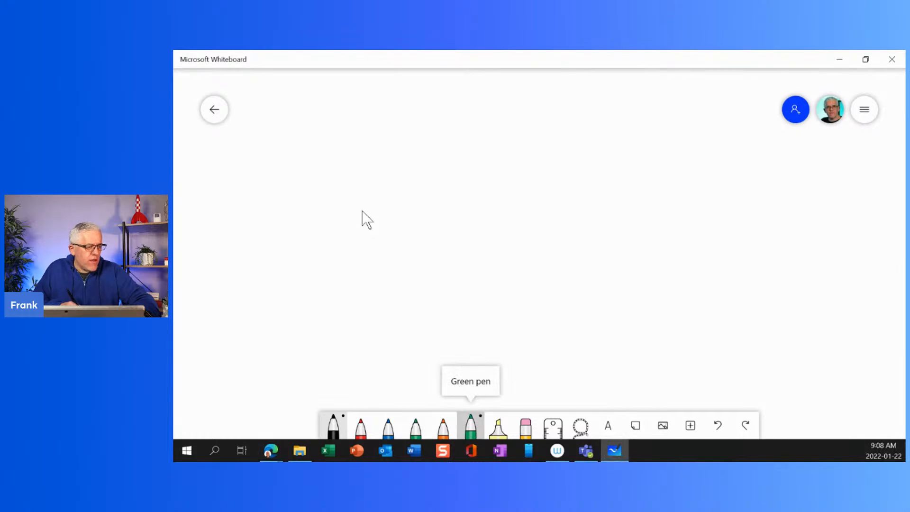
click(471, 428)
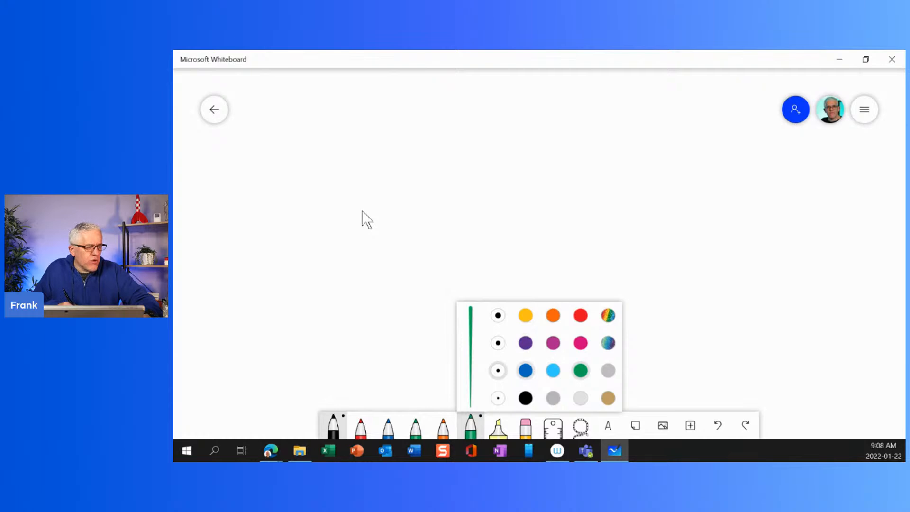
click(554, 399)
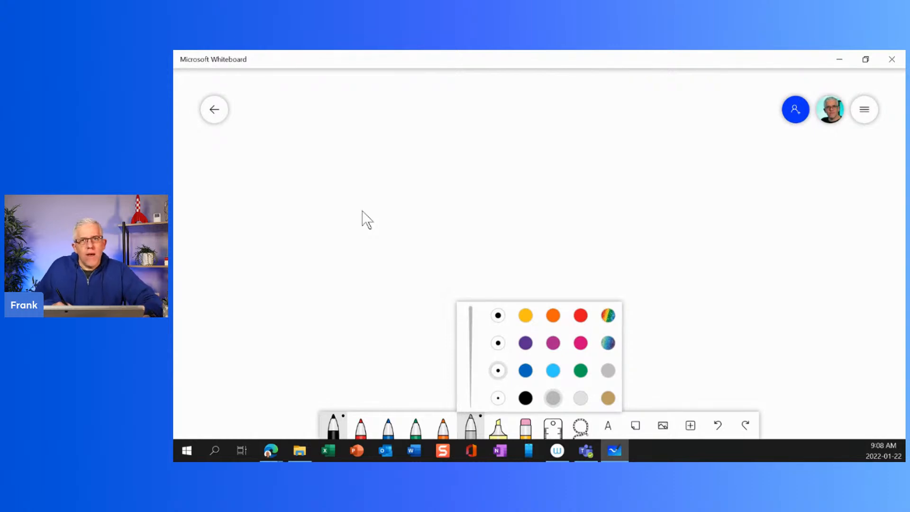
click(649, 377)
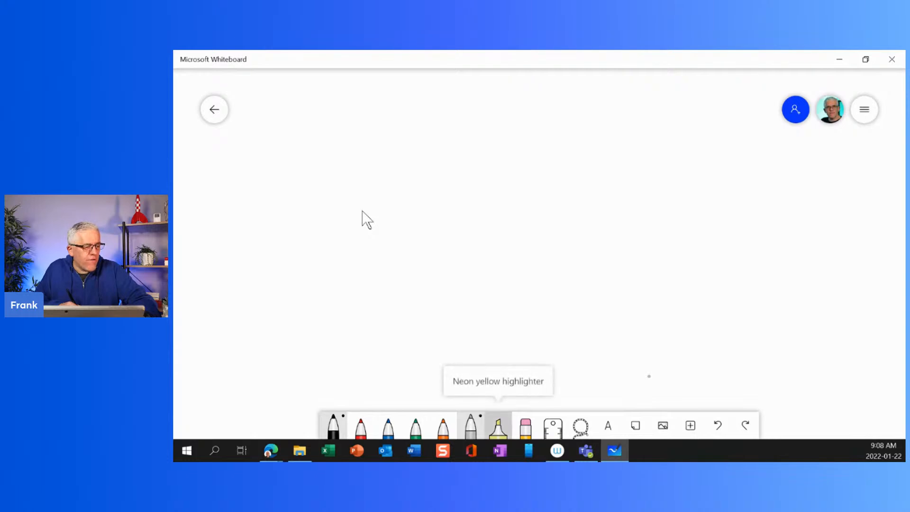
View the neon yellow highlighter's colour and thickness options, and select the eraser.
click(499, 426)
click(499, 427)
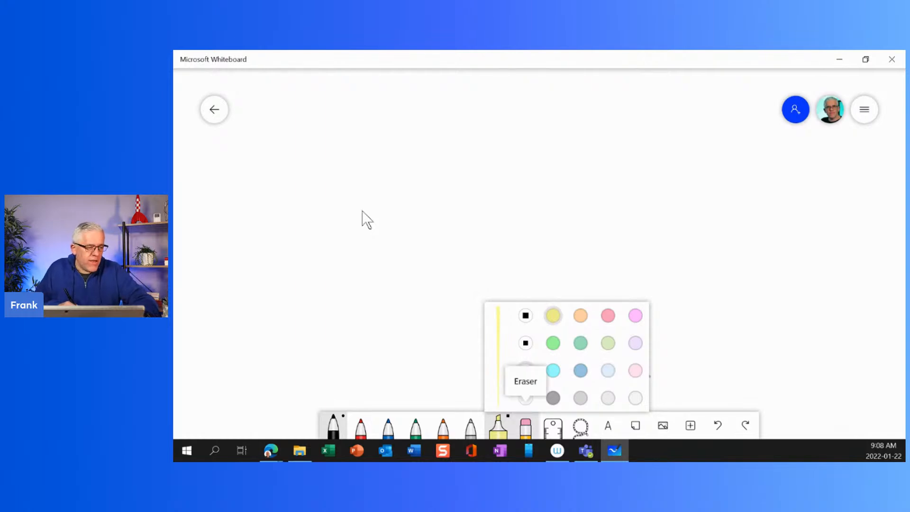
click(526, 427)
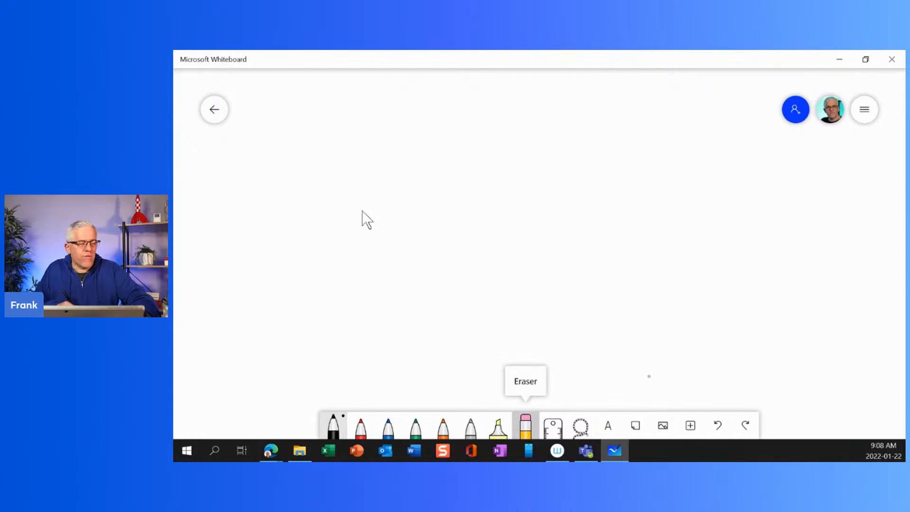
Draw a straight red line along the upper edge of the 45-degree ruler, and hide the ruler.
click(553, 426)
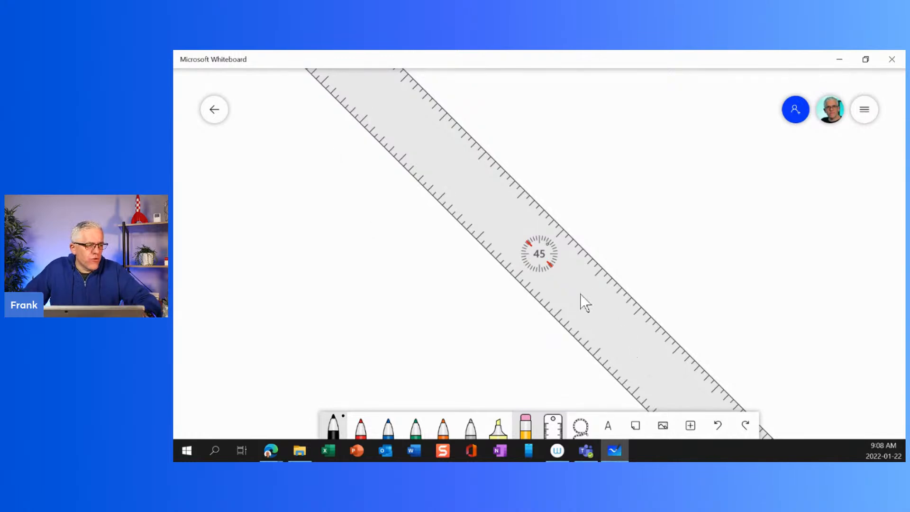
drag(575, 287, 548, 290)
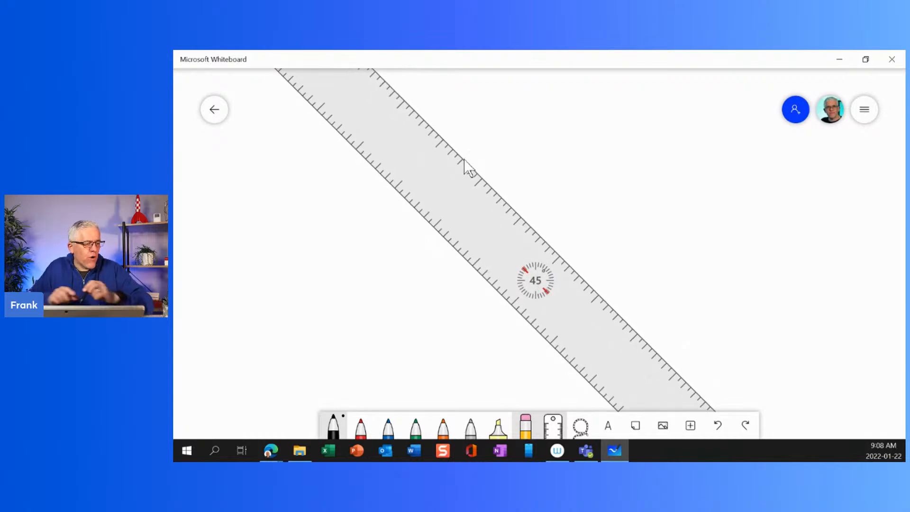
scroll(465, 160, up, 3)
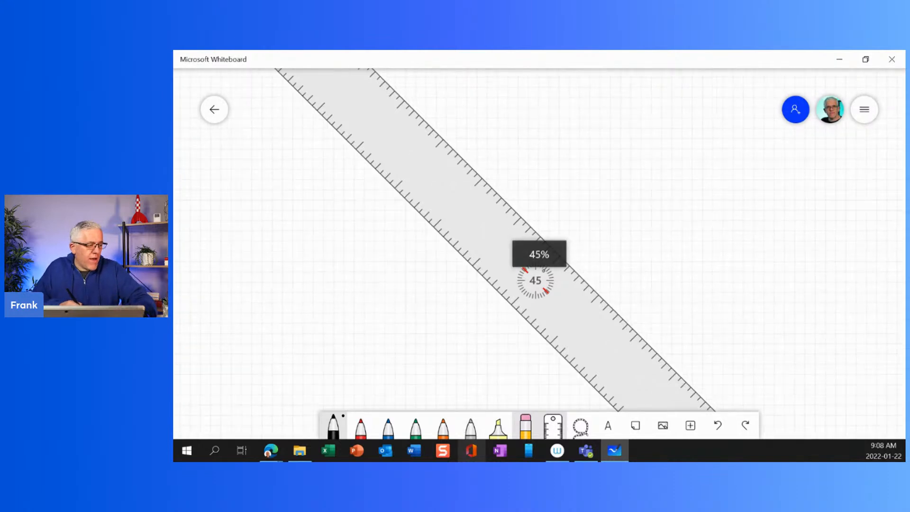
click(374, 437)
drag(499, 194, 630, 324)
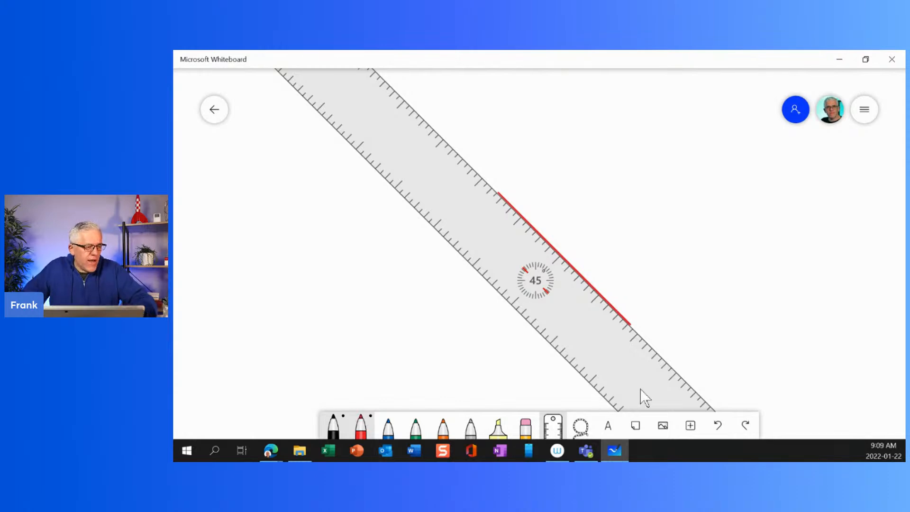
click(553, 425)
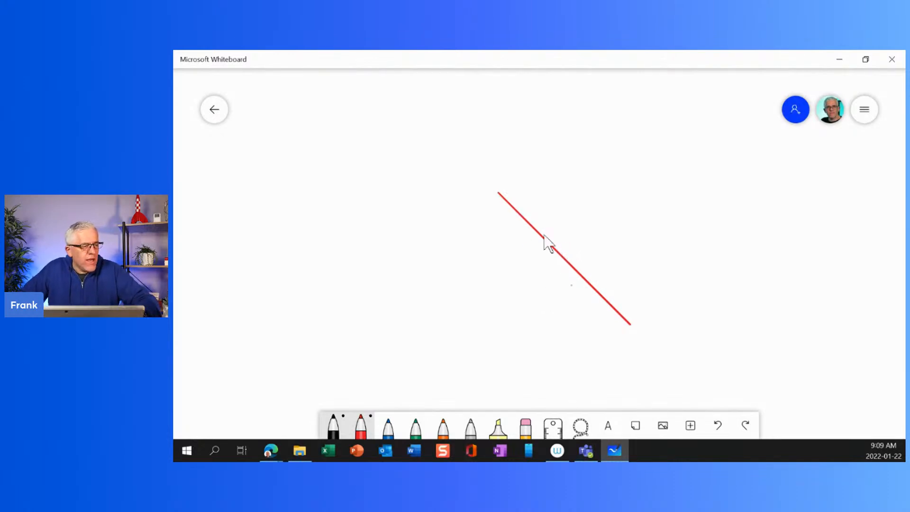
Lasso-select the red line together with the stray dot beside it and delete them.
click(579, 427)
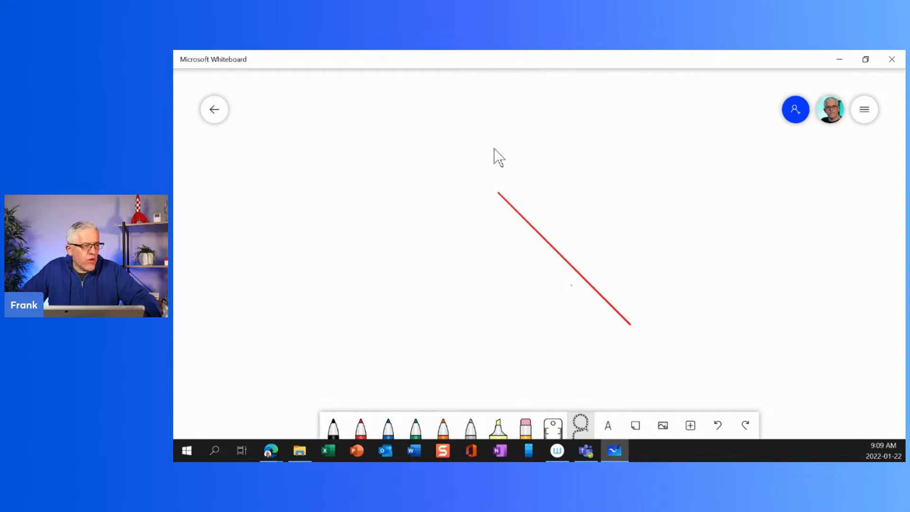
drag(500, 164, 528, 163)
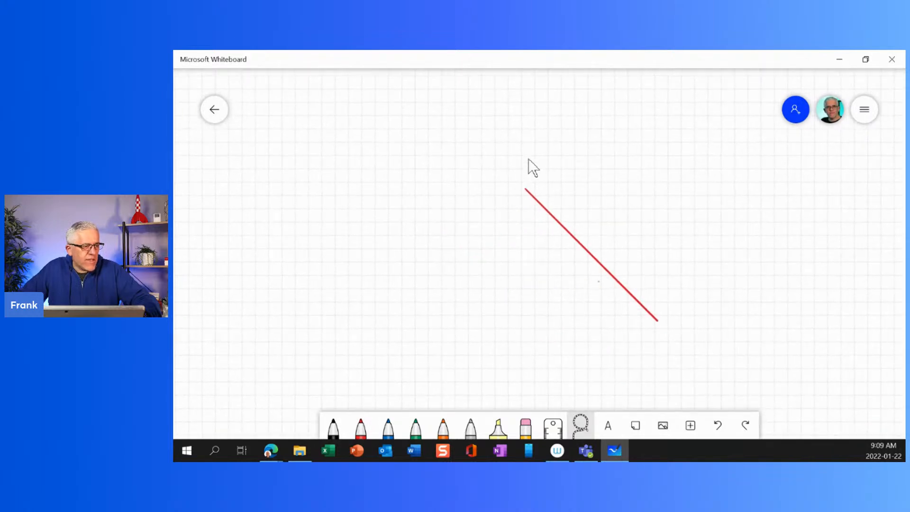
right_click(504, 192)
scroll(505, 192, down, 1)
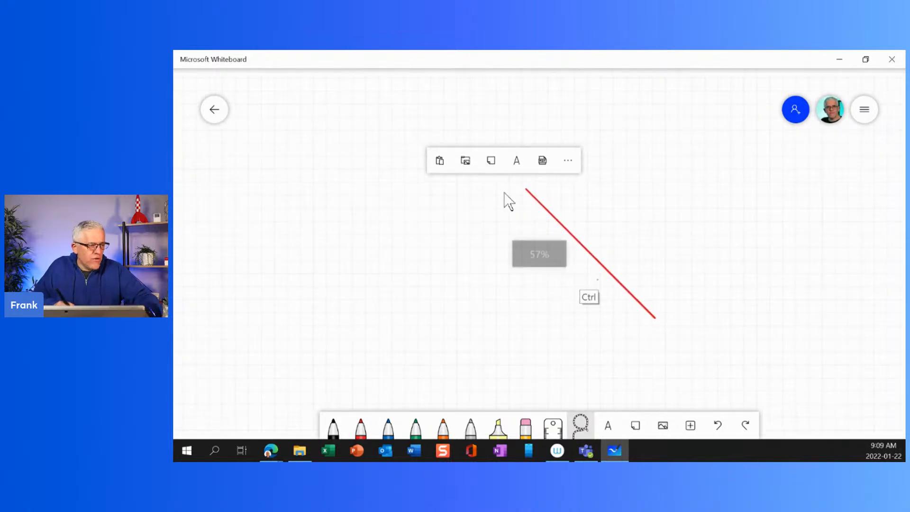
scroll(504, 193, up, 2)
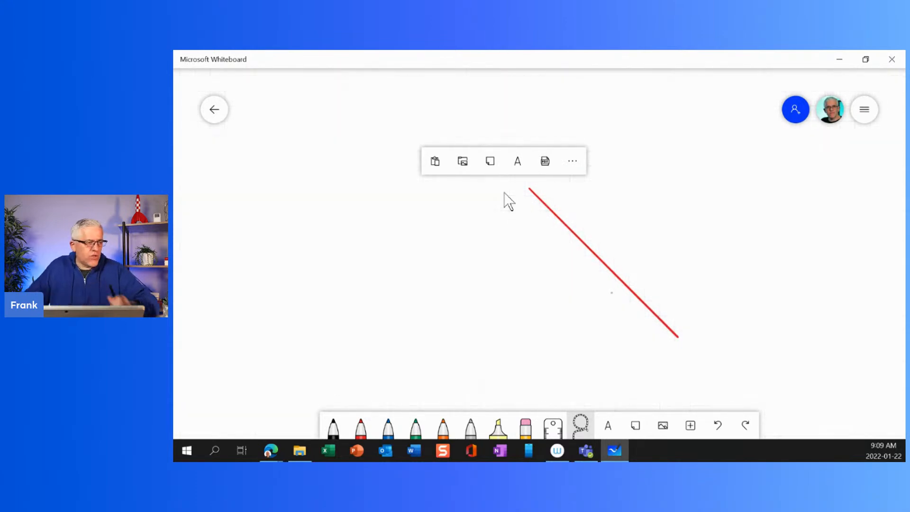
scroll(493, 264, down, 2)
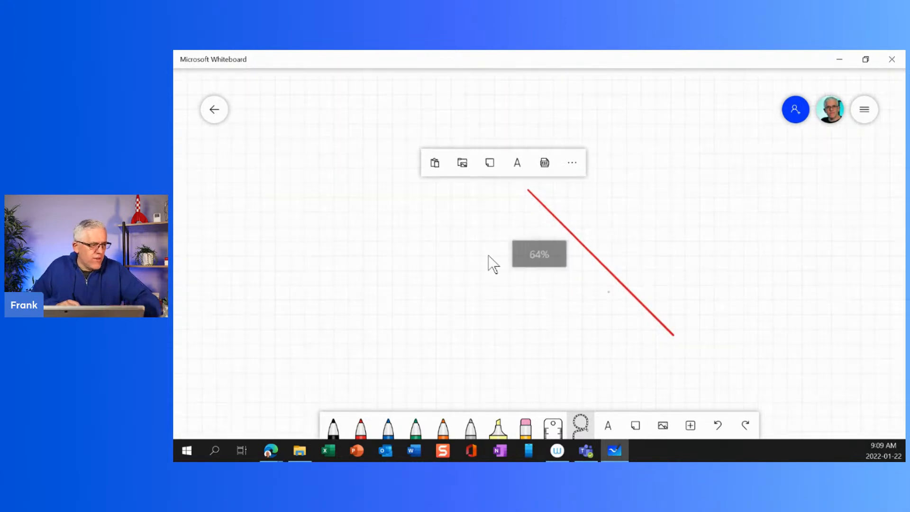
scroll(493, 264, up, 5)
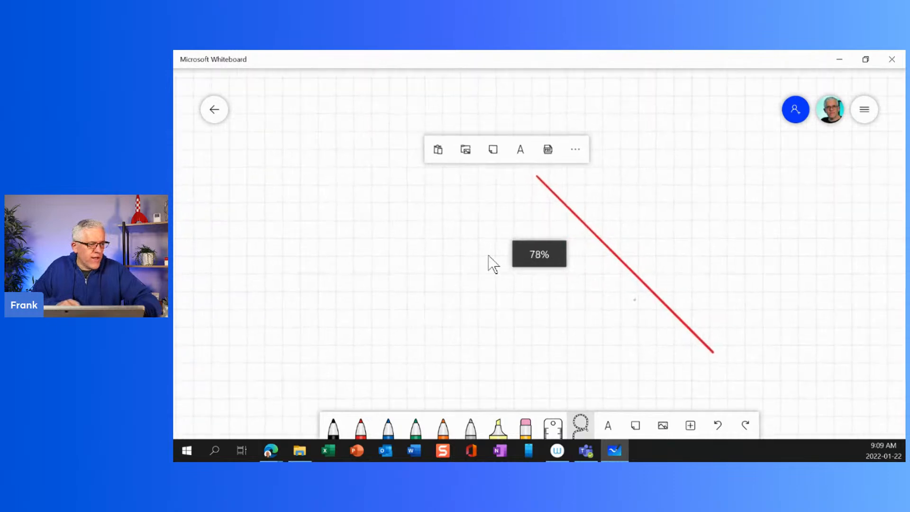
scroll(493, 264, down, 3)
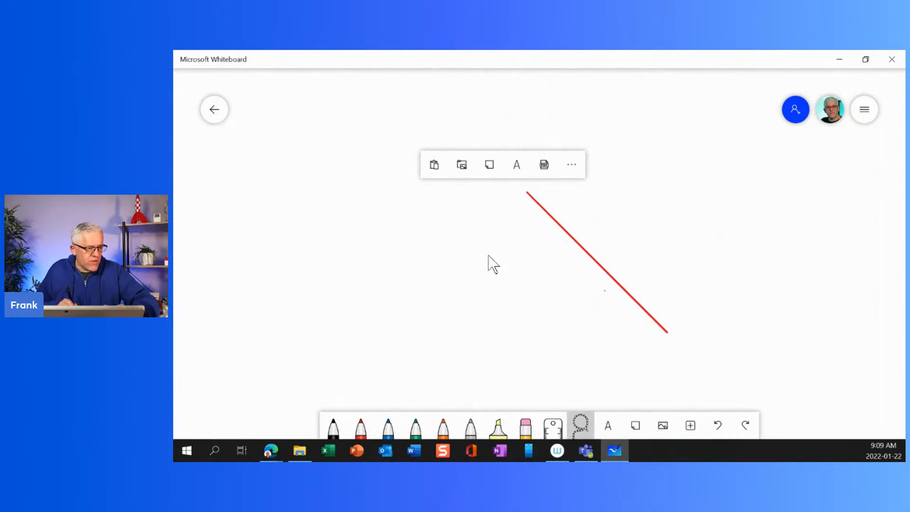
click(488, 256)
mouse_move(528, 179)
mouse_down()
mouse_move(504, 202)
mouse_move(559, 304)
mouse_move(704, 330)
mouse_move(612, 207)
mouse_up()
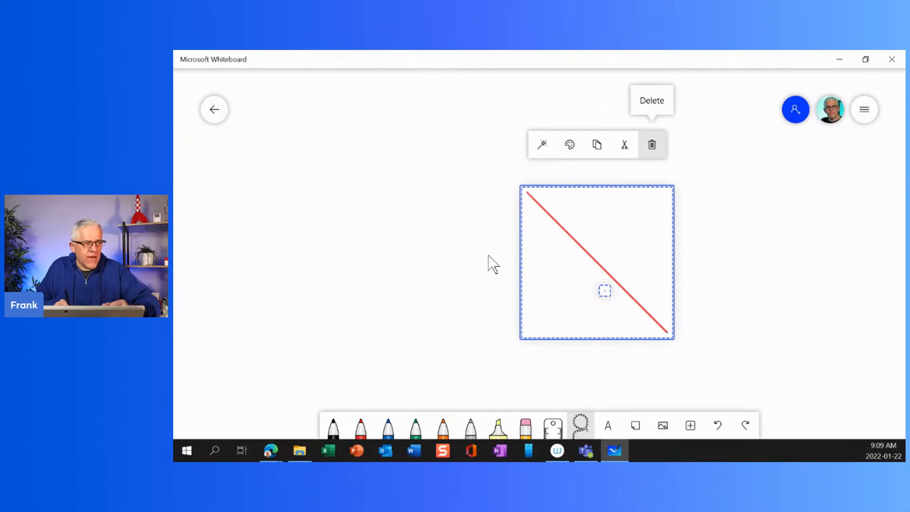
click(652, 145)
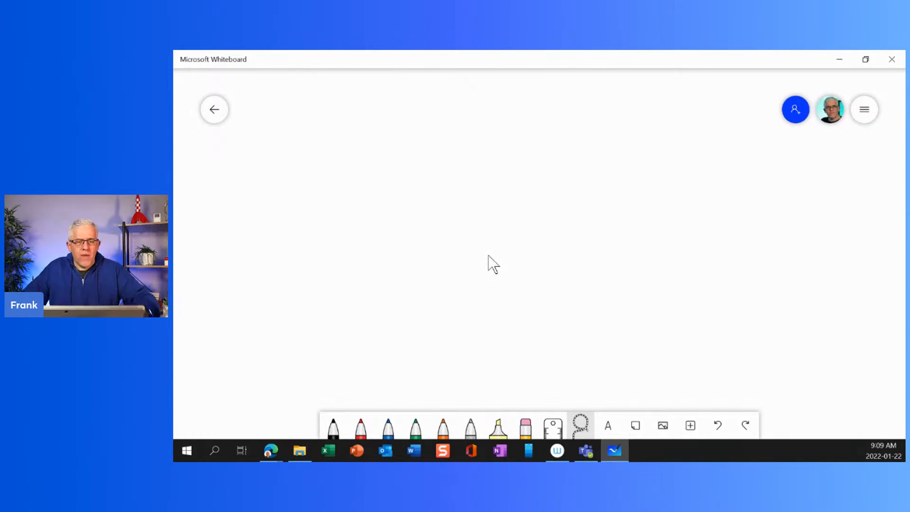
Add a text box reading "This is text" to the empty canvas.
click(607, 425)
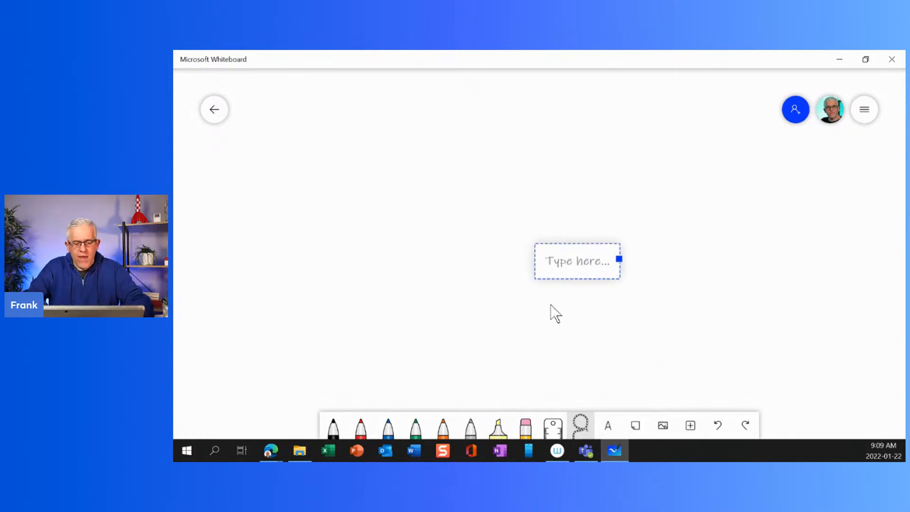
text(This is text)
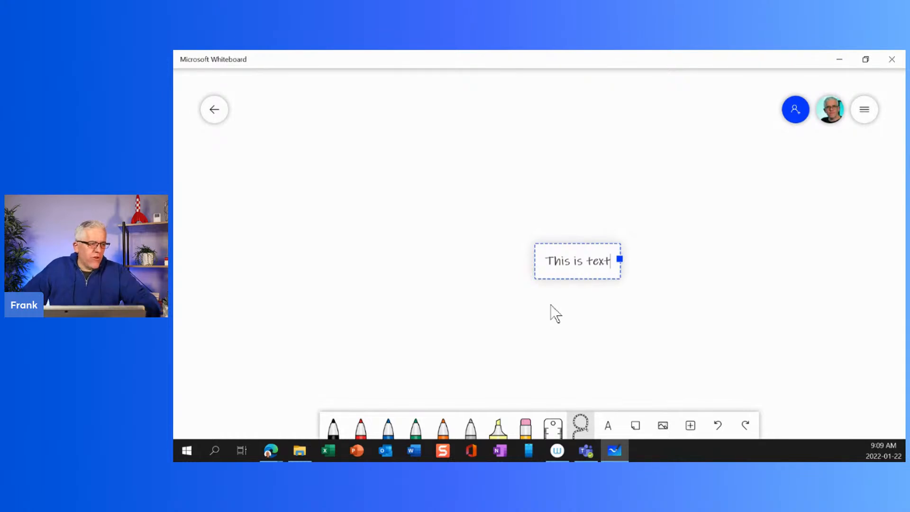
click(561, 310)
Review the additional options of the "This is text" box and delete the box.
click(576, 266)
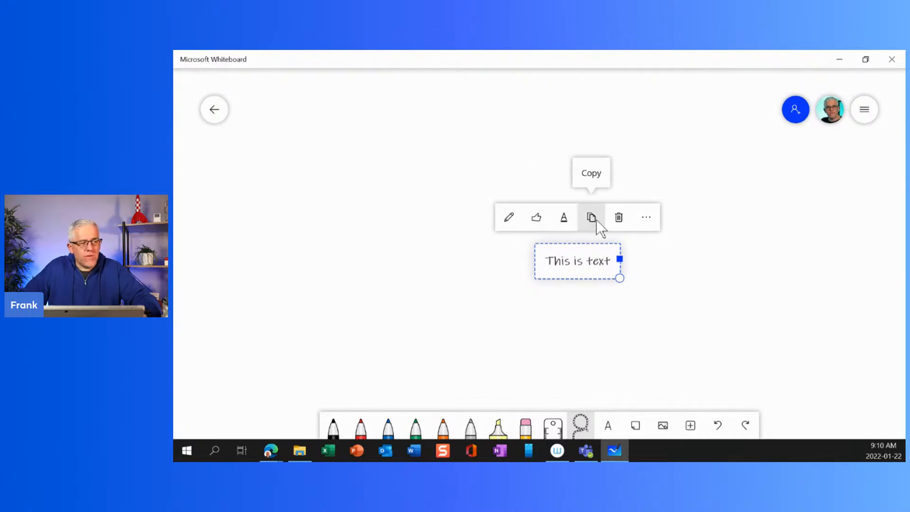
click(648, 223)
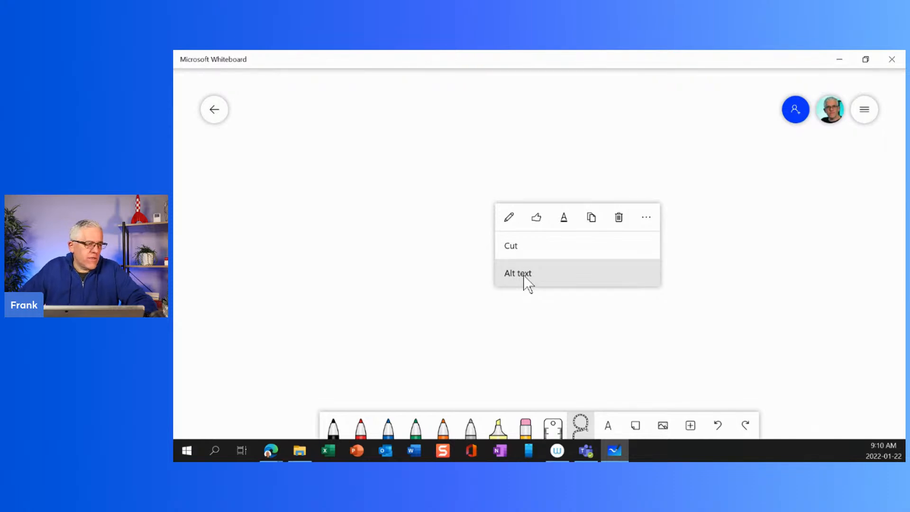
click(696, 292)
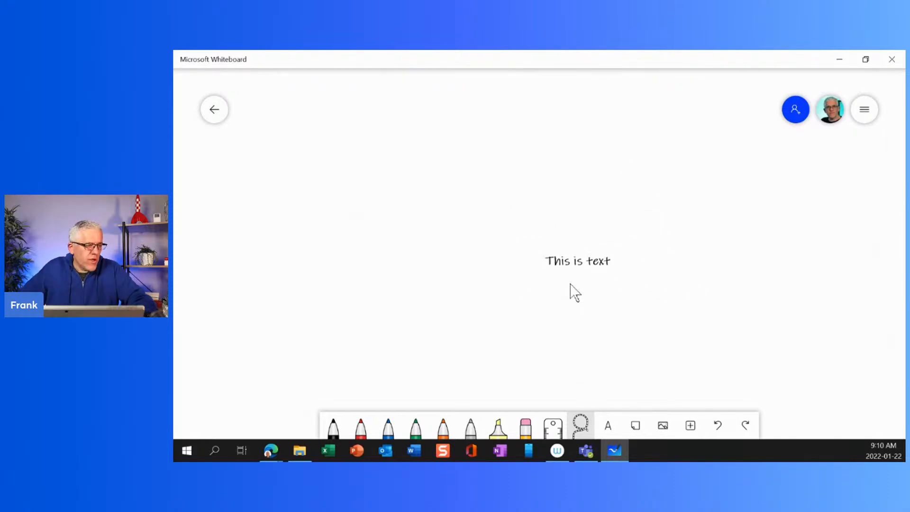
click(572, 267)
click(619, 217)
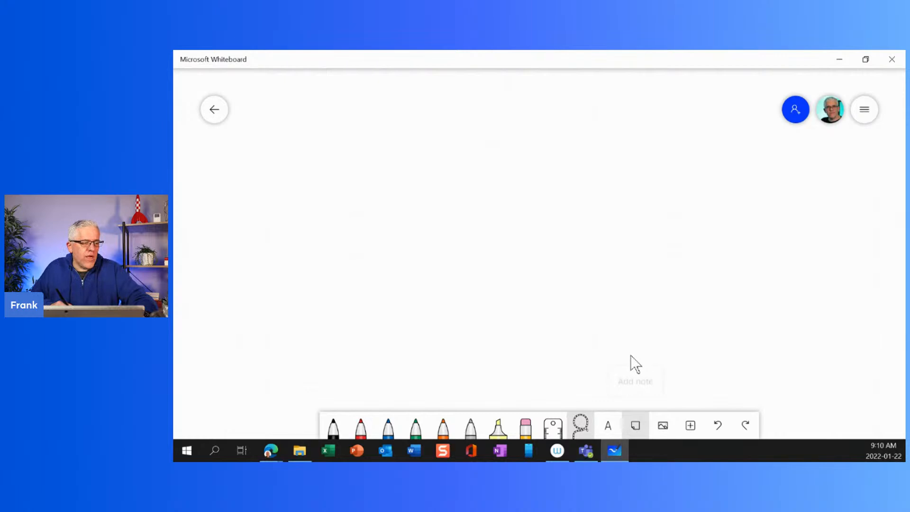
Add a blank yellow sticky note and move it left of the canvas centre.
click(635, 426)
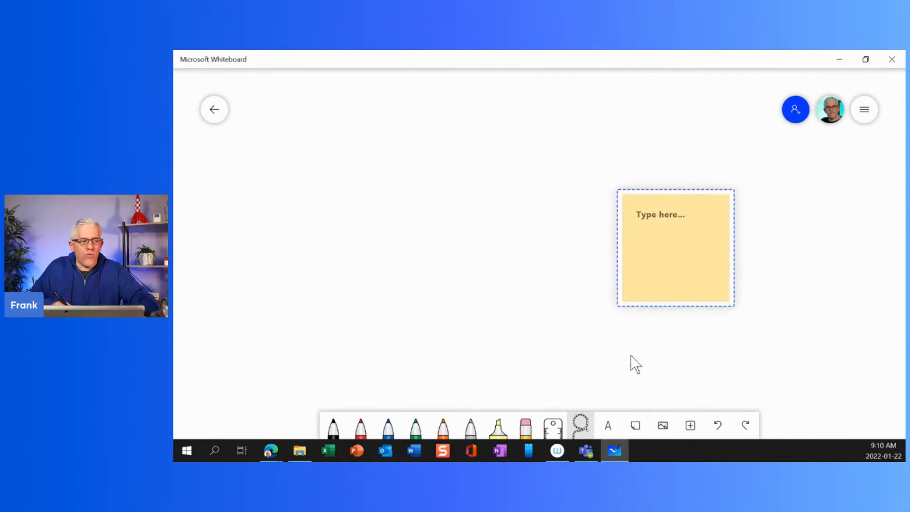
click(631, 356)
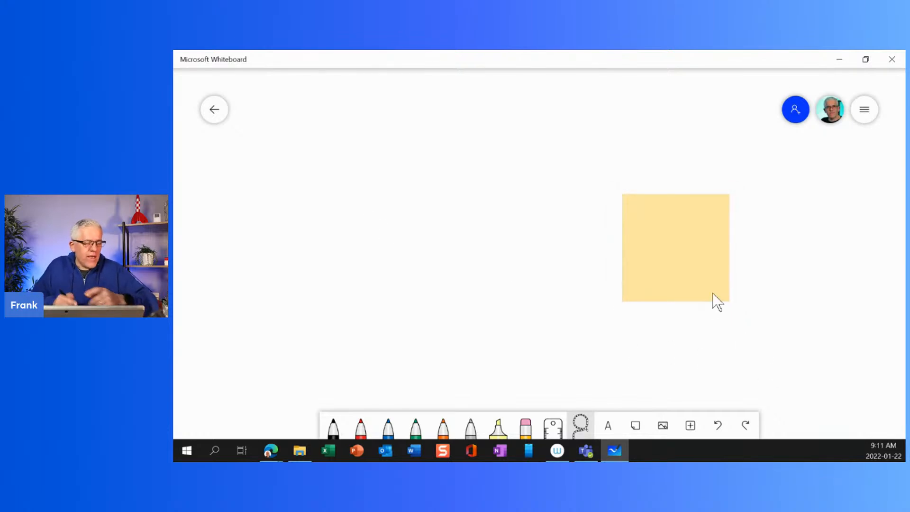
scroll(713, 292, up, 1)
scroll(712, 292, up, 1)
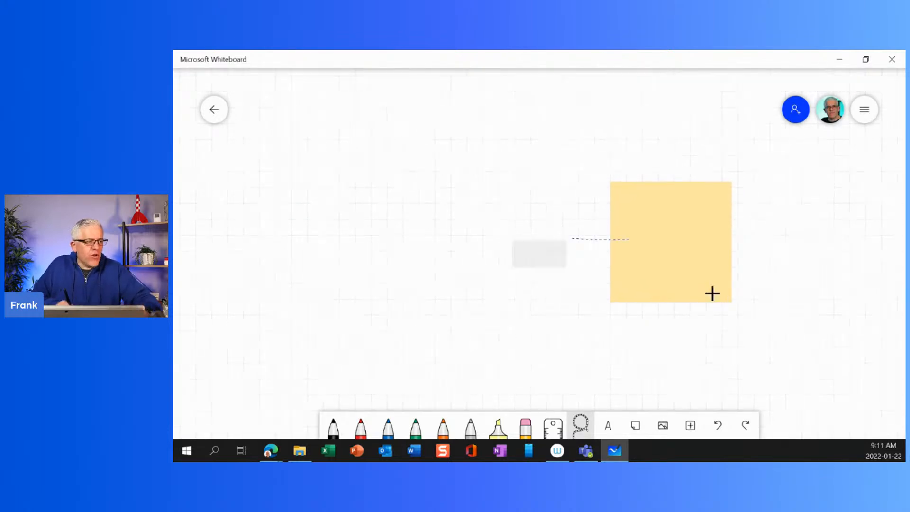
click(713, 294)
drag(671, 242, 457, 211)
Add a second sticky note overlapping the first one's lower-right corner and colour it blue.
click(635, 426)
drag(714, 335, 545, 272)
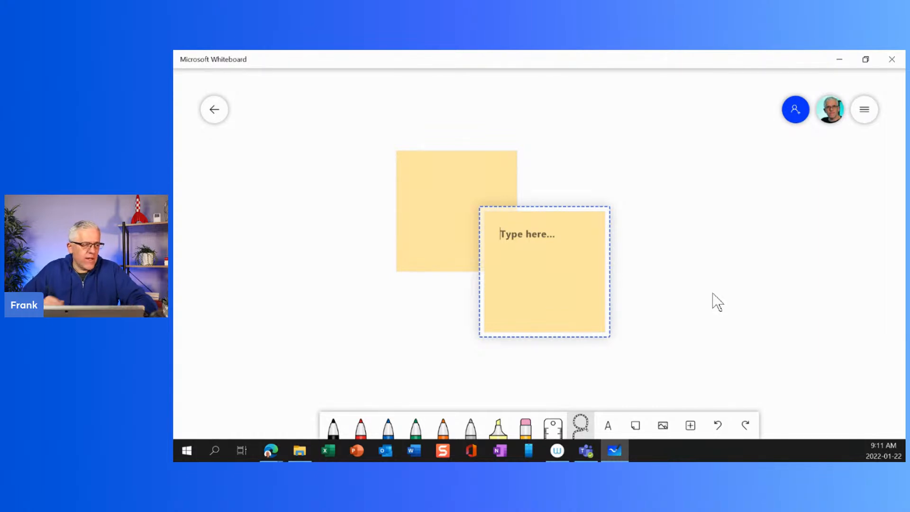
click(712, 294)
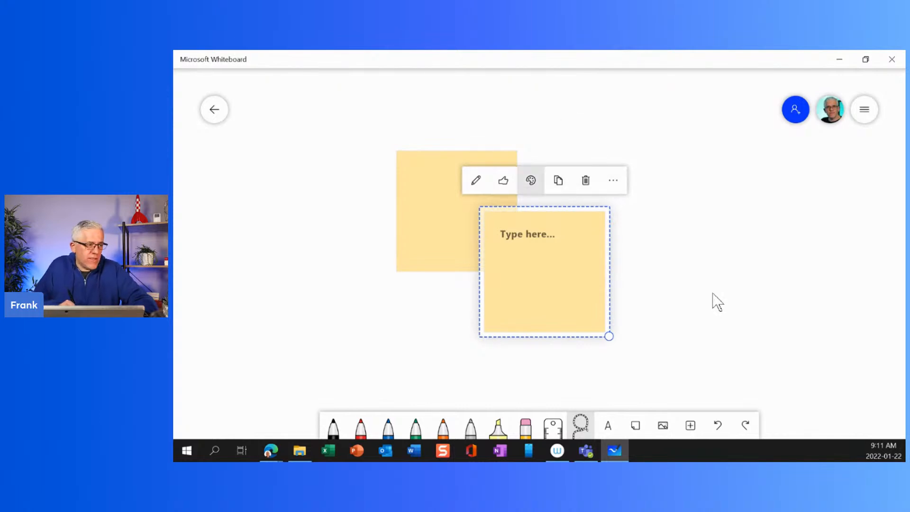
click(531, 181)
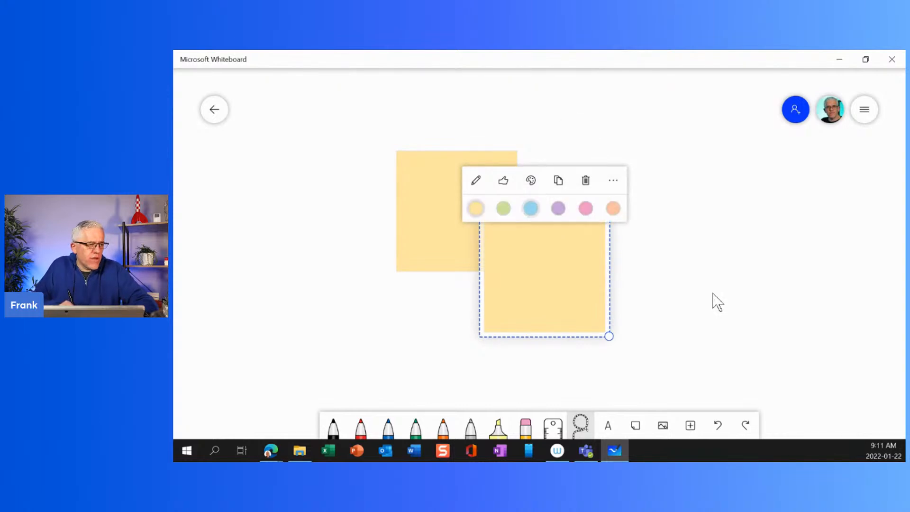
click(531, 208)
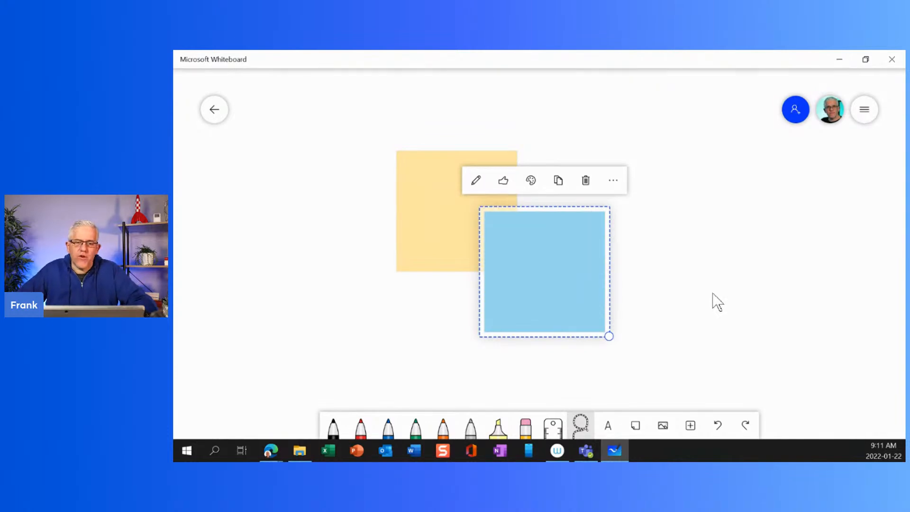
click(673, 284)
Shrink the blue note to less than half its size and tilt it slightly clockwise.
click(545, 272)
drag(609, 336, 563, 302)
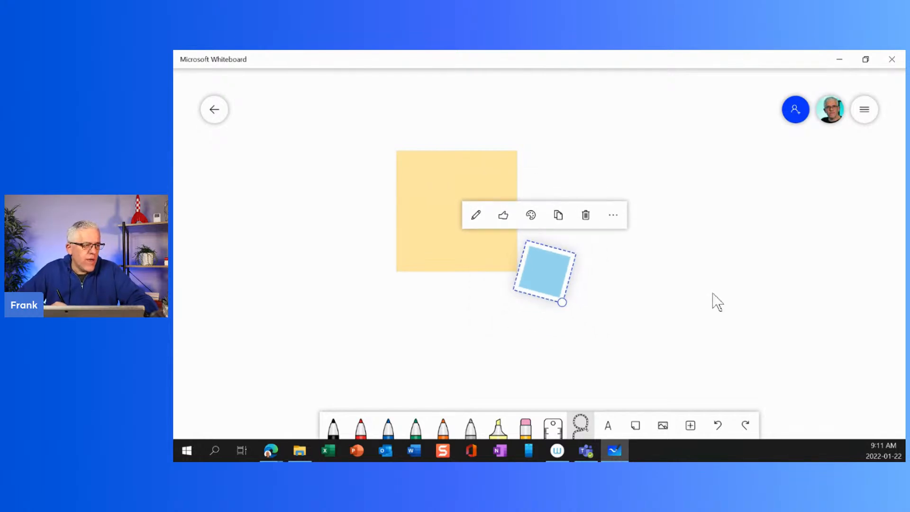
click(713, 293)
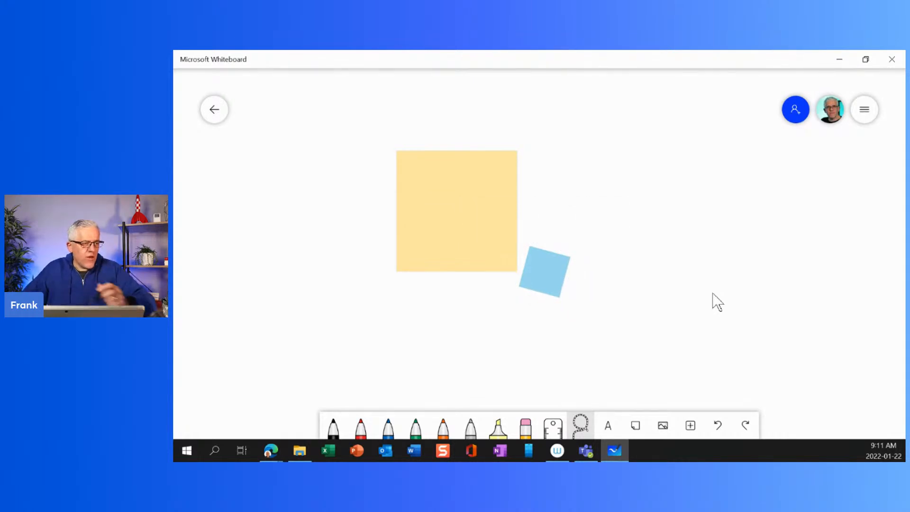
Paste two copies of the tilted blue note onto the empty canvas to its right.
right_click(712, 293)
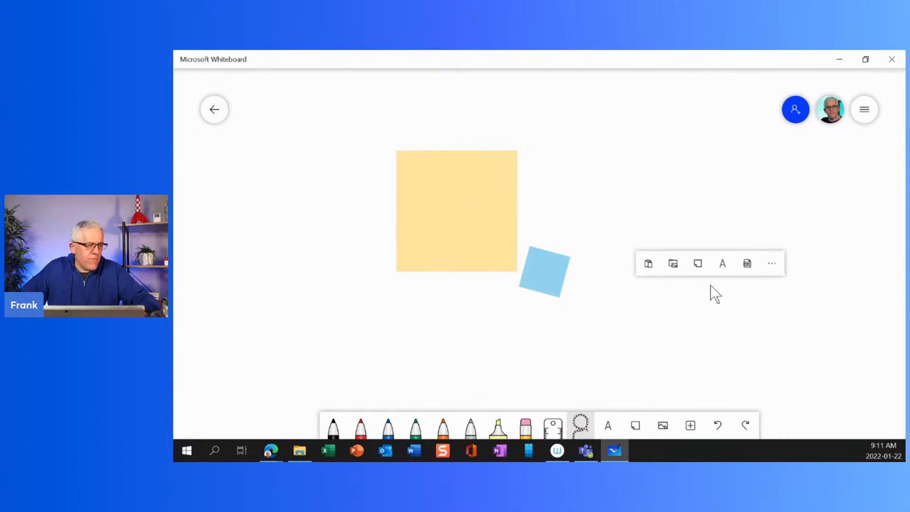
click(641, 255)
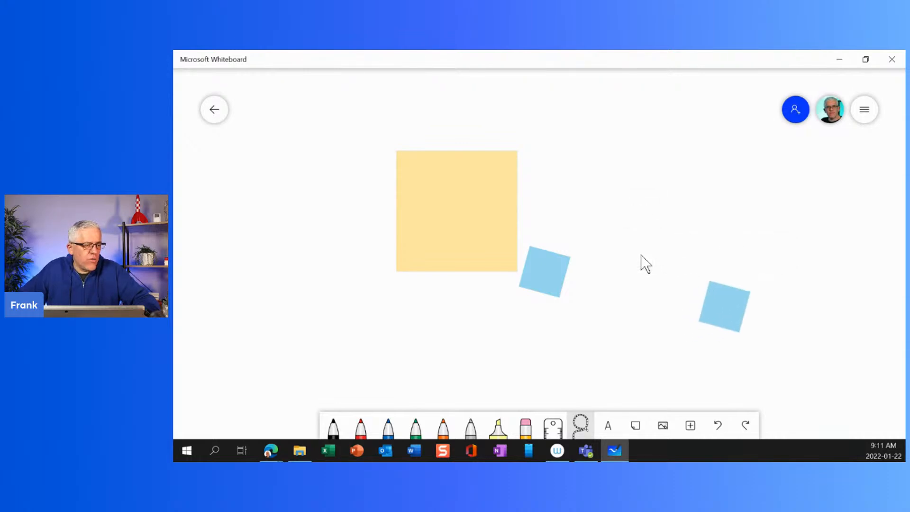
right_click(641, 254)
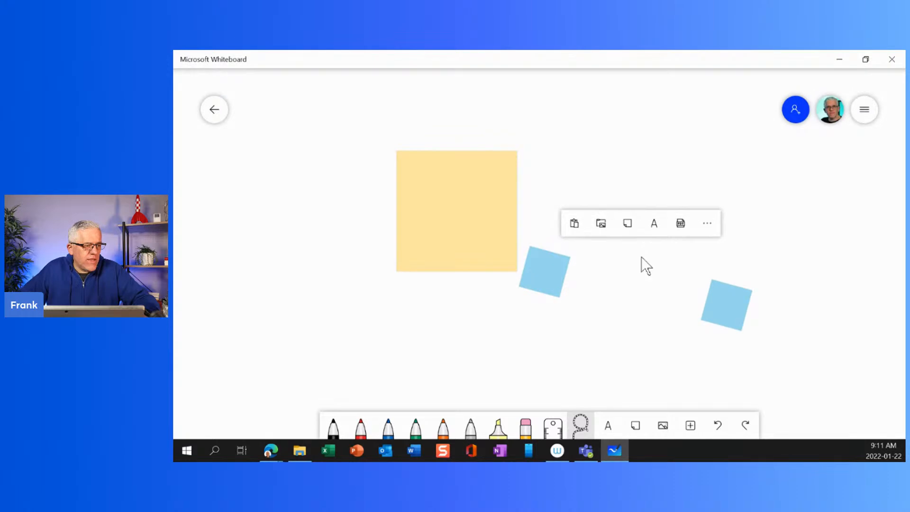
click(580, 225)
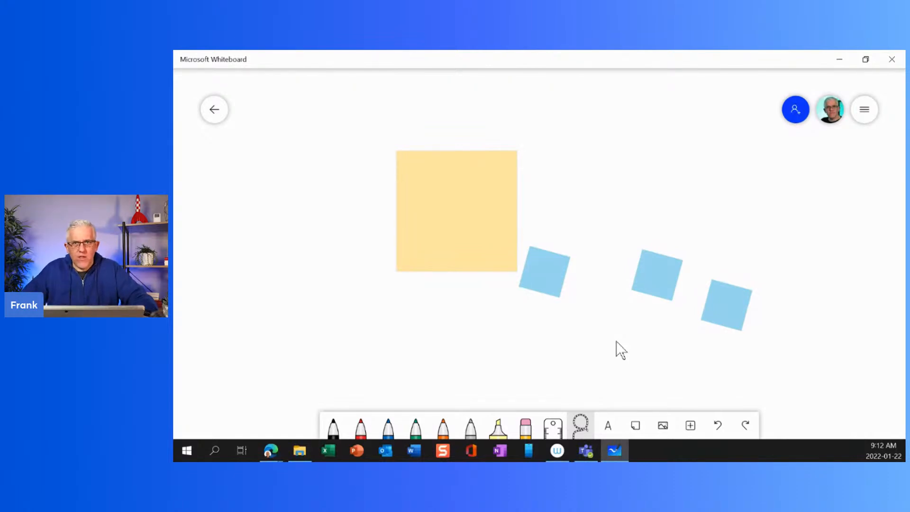
Insert the campfire photo as a library image from the "__Images for Whiteboard" folder in OneDrive - Personal.
click(665, 429)
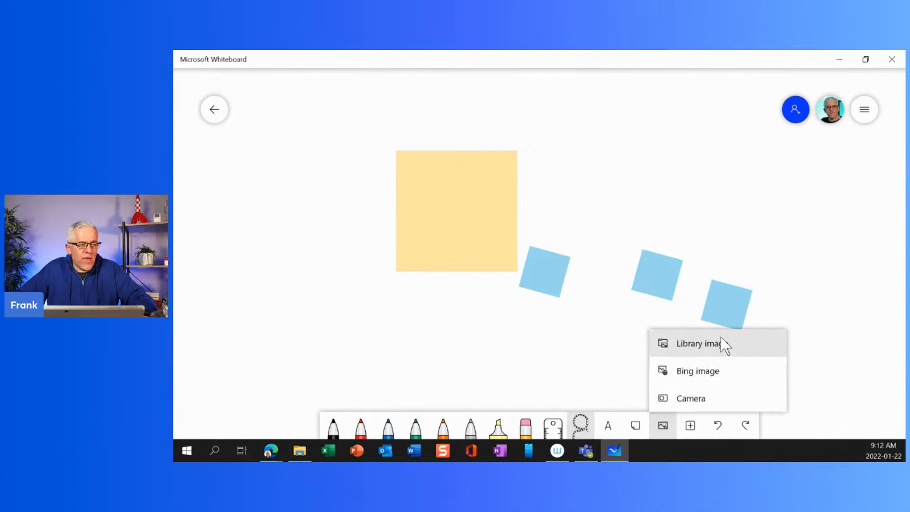
click(752, 338)
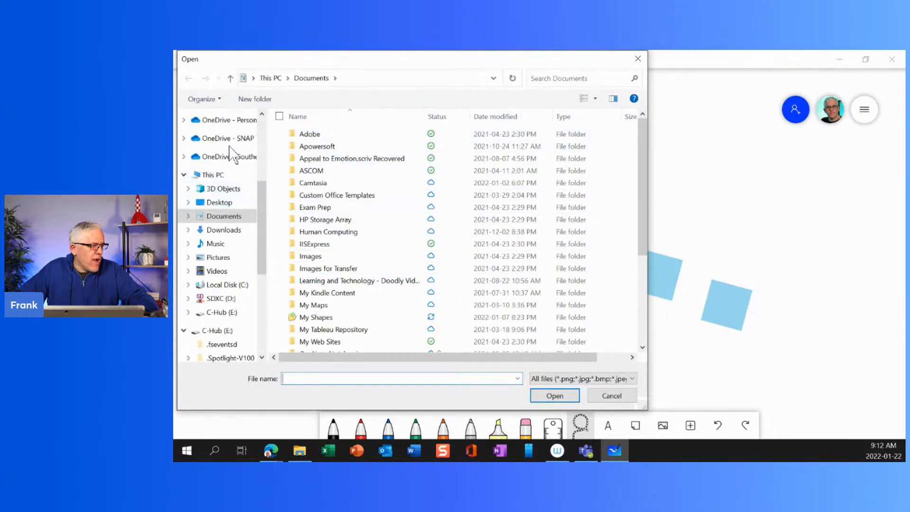
click(222, 122)
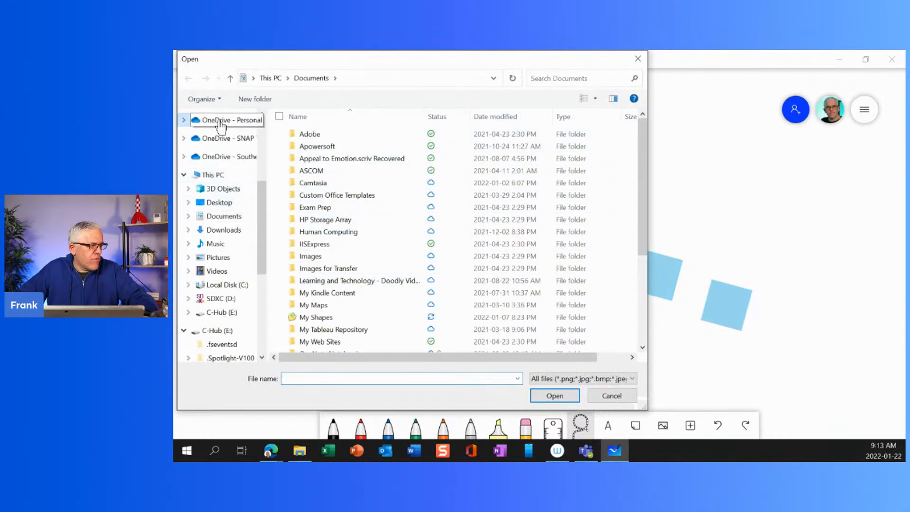
double_click(342, 137)
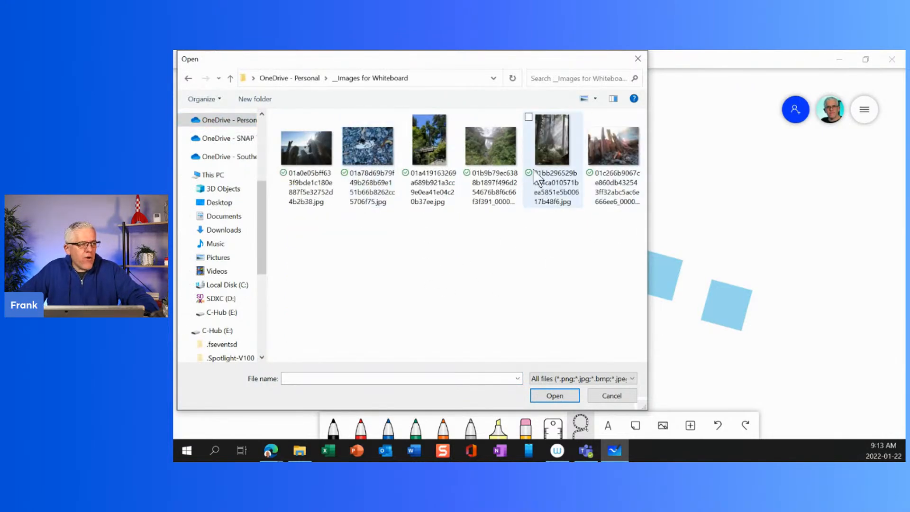
click(614, 146)
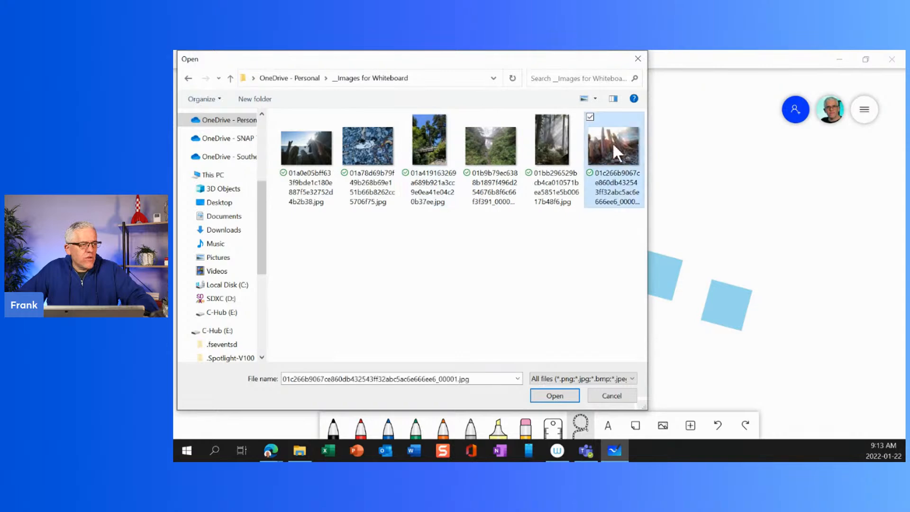
click(556, 394)
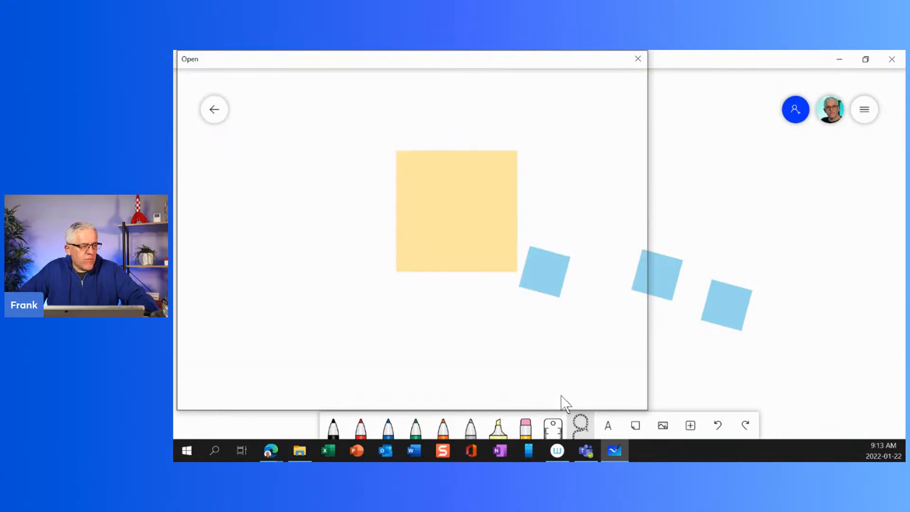
Move the campfire photo above the blue notes and use the yellow highlighter to mark its flames and circle the upper logs.
drag(500, 295, 662, 172)
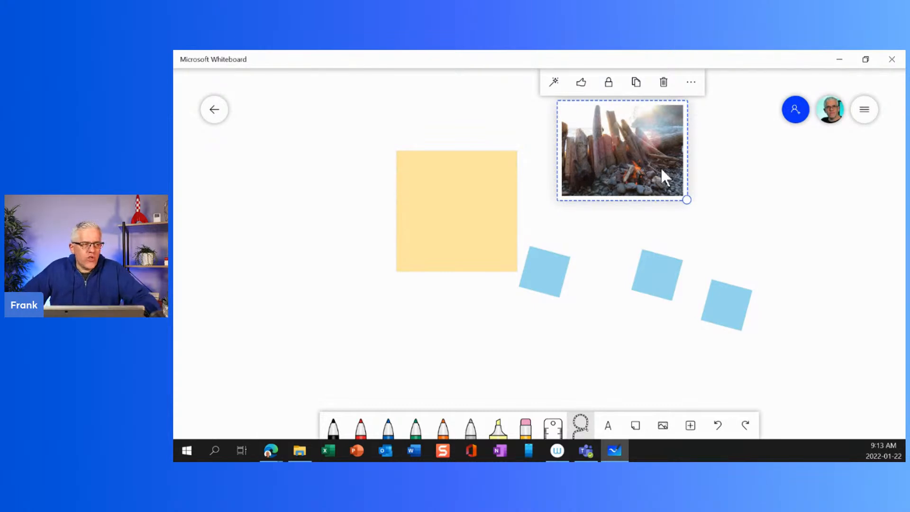
click(716, 210)
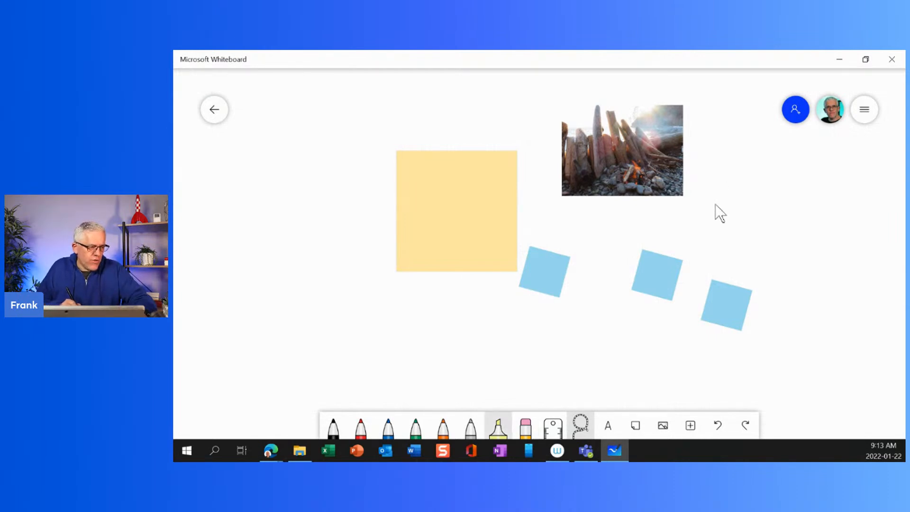
mouse_move(637, 176)
mouse_down()
mouse_move(626, 166)
mouse_move(634, 156)
mouse_up()
mouse_move(587, 127)
mouse_down()
mouse_move(591, 144)
mouse_move(583, 127)
mouse_up()
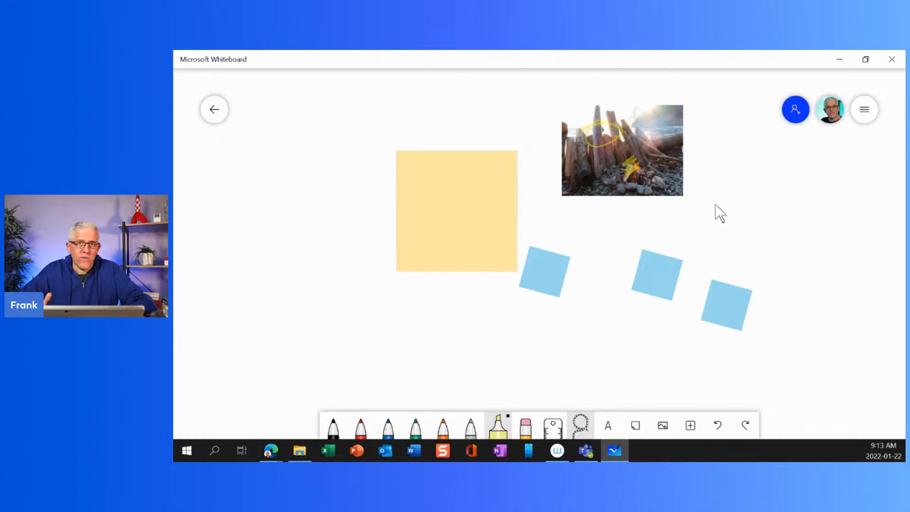
Search Bing images for "hiking boots", insert the black and red pair, and place it to the right of the campfire photo.
click(669, 431)
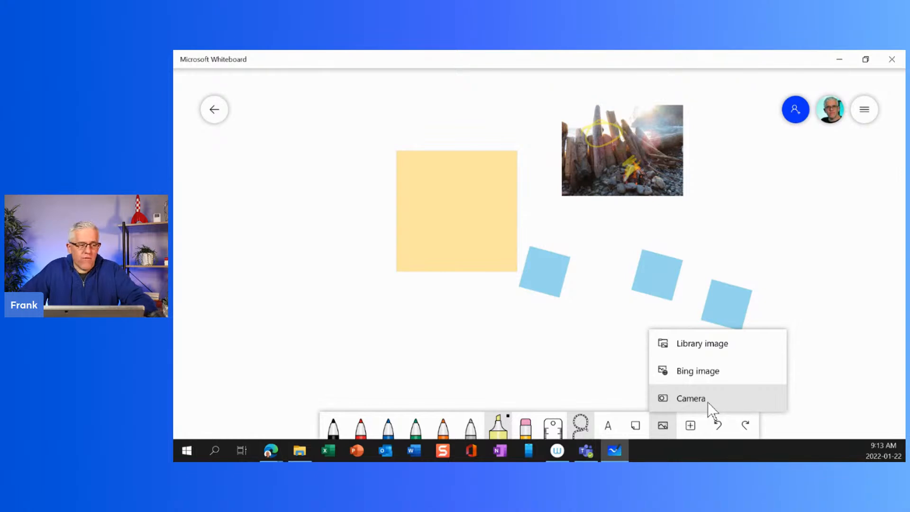
click(707, 372)
click(738, 195)
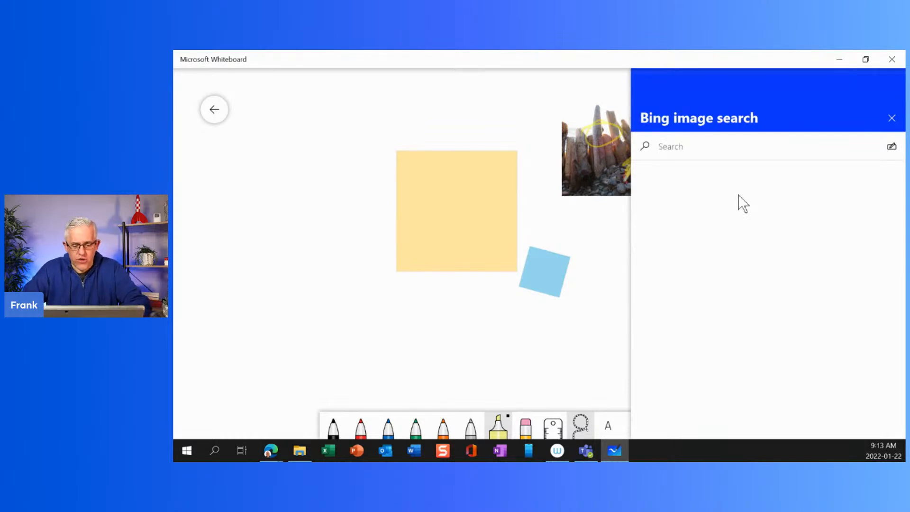
text(hiking boots)
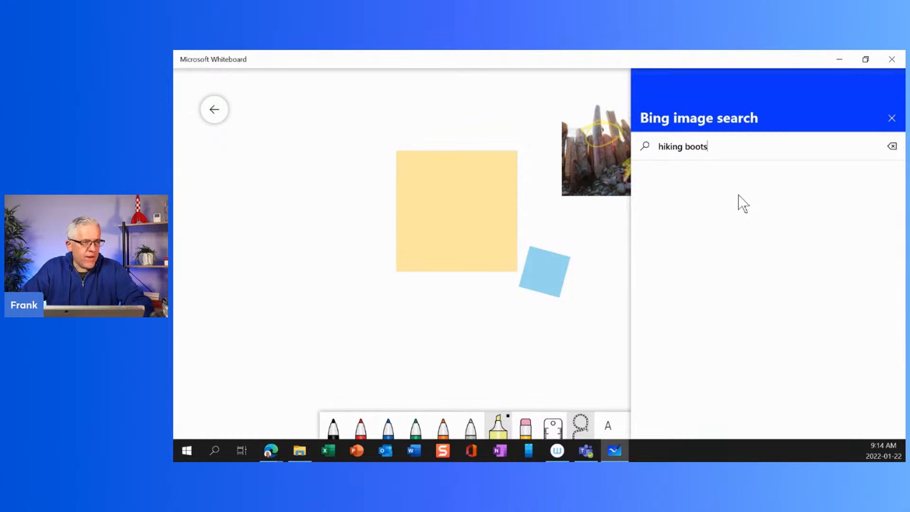
key(Return)
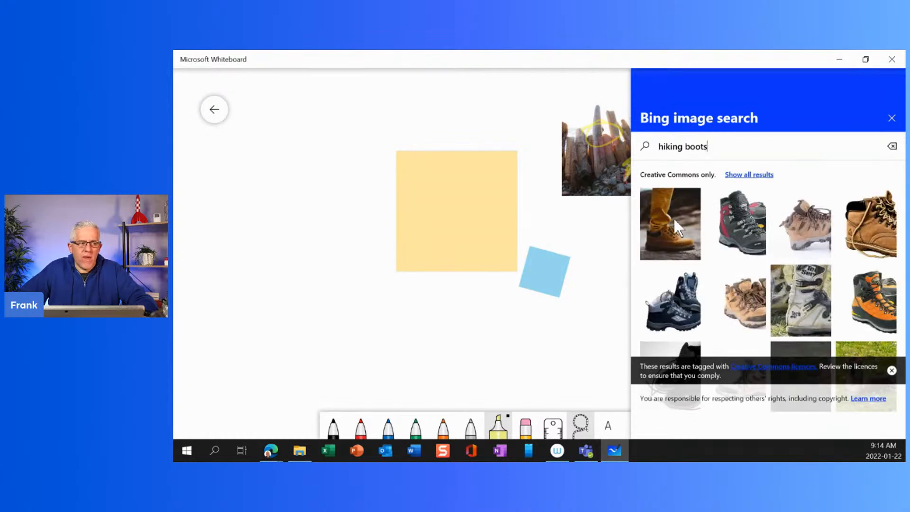
mouse_move(753, 222)
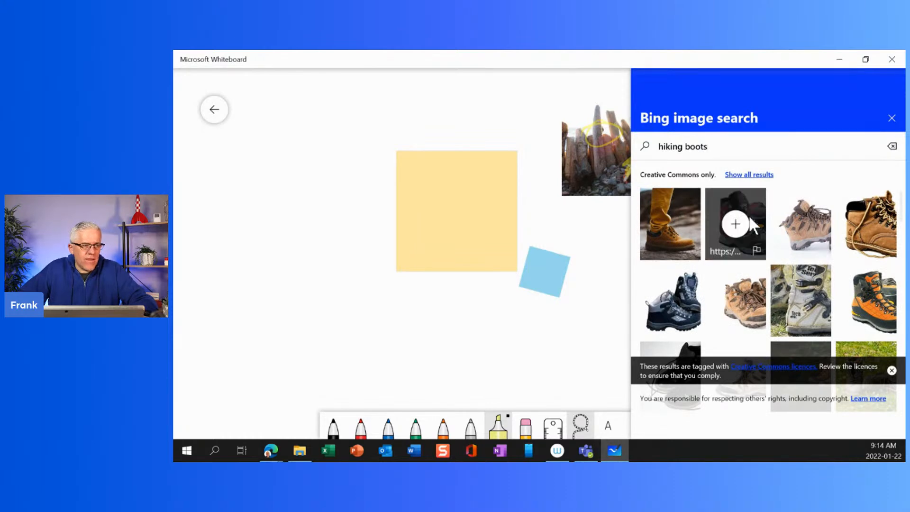
click(736, 224)
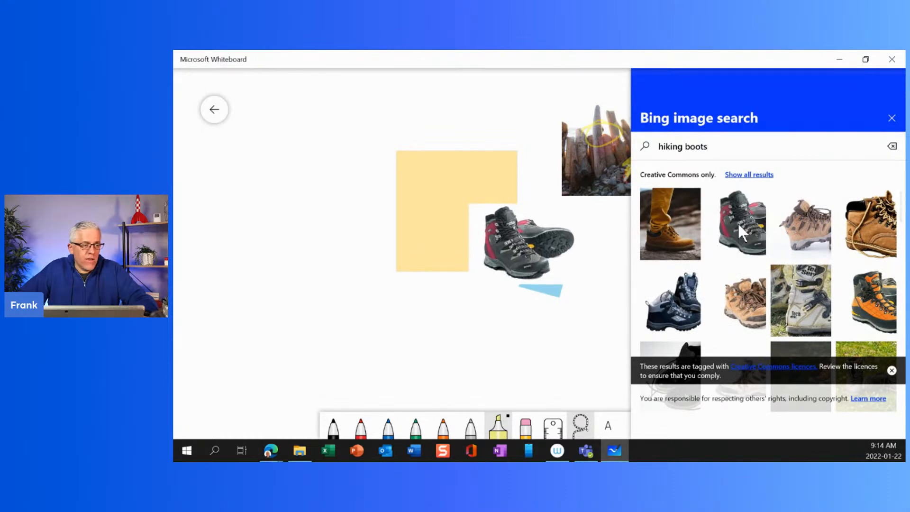
click(891, 118)
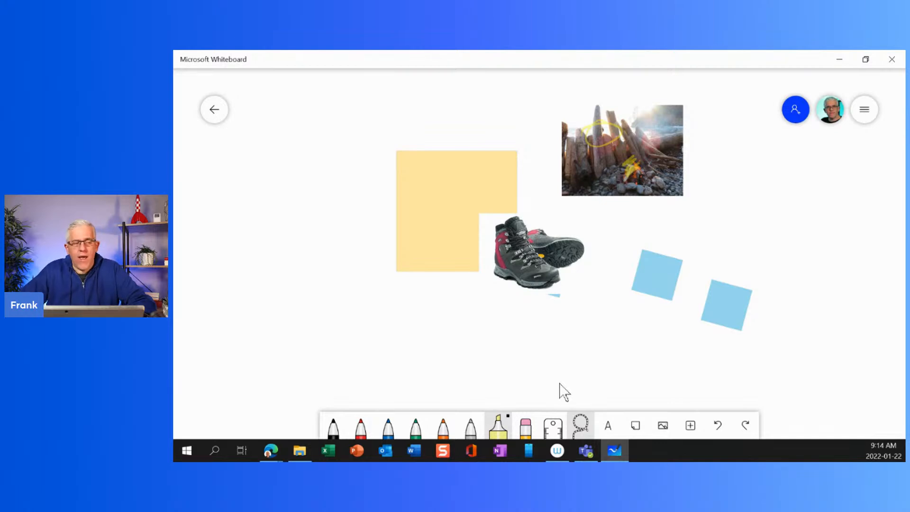
drag(576, 281, 785, 229)
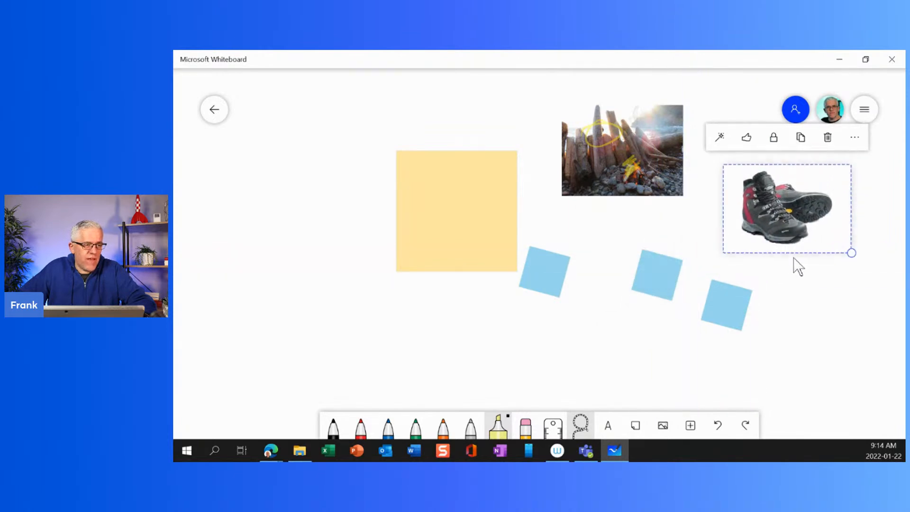
click(826, 299)
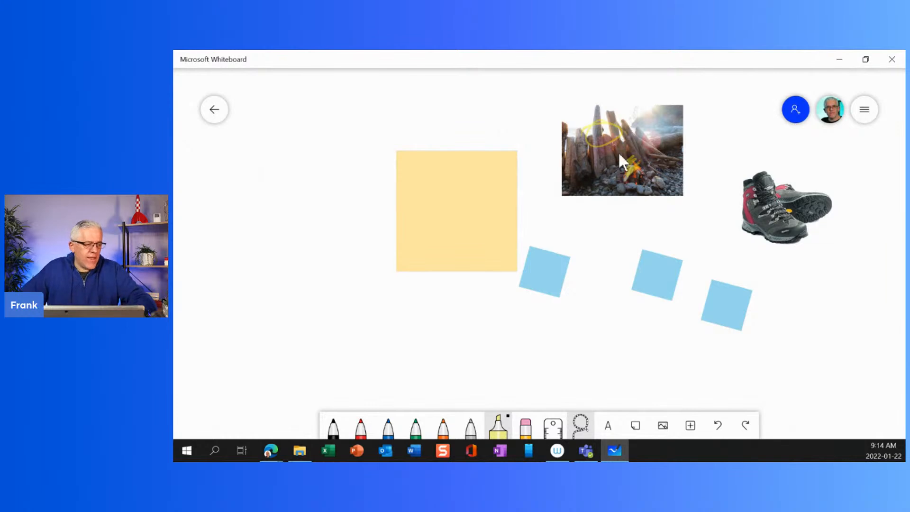
With the blue pen, circle the top of the front boot and draw a small arrow pointing at it.
click(389, 429)
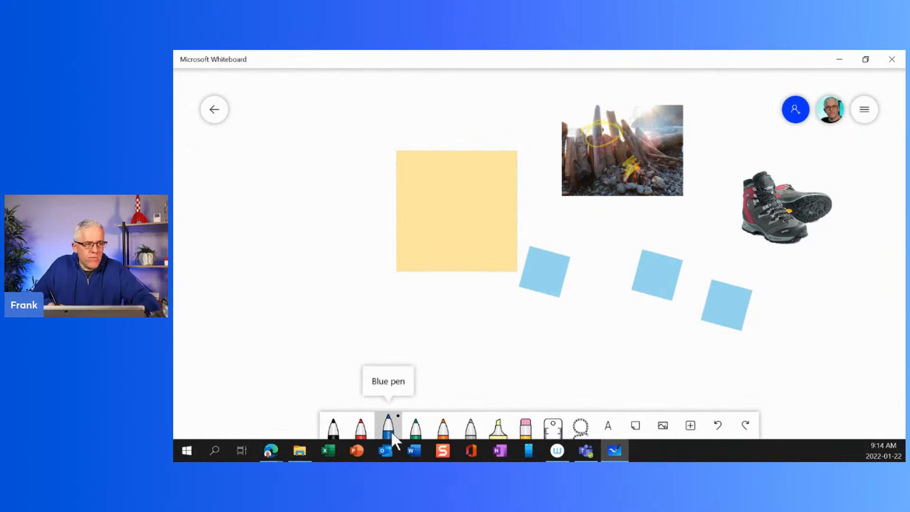
mouse_move(762, 173)
mouse_down()
mouse_move(743, 205)
mouse_move(761, 174)
mouse_up()
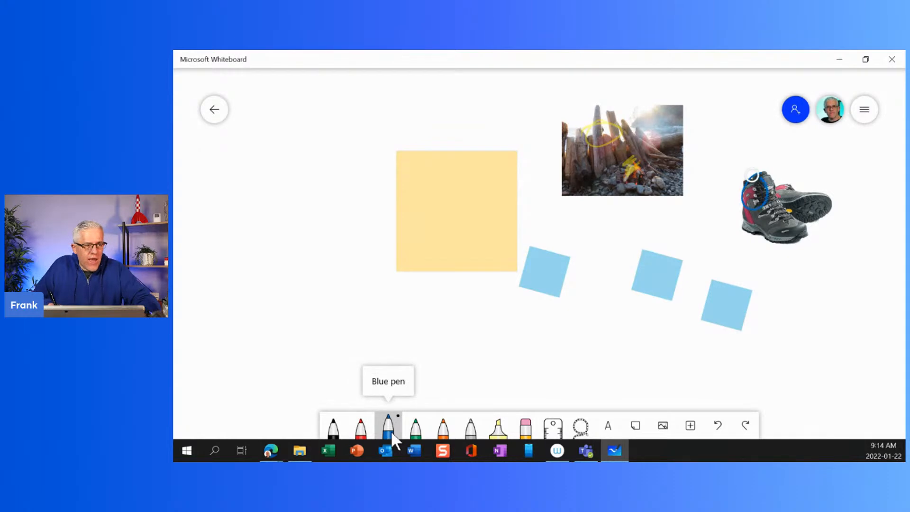
drag(716, 219, 733, 207)
drag(726, 208, 732, 215)
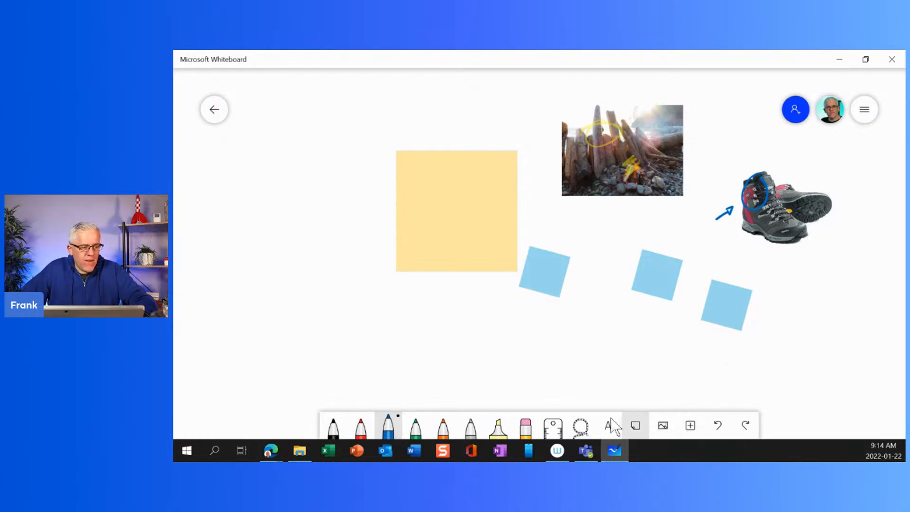
Insert a note grid and place it over the lower part of the large yellow note.
click(693, 429)
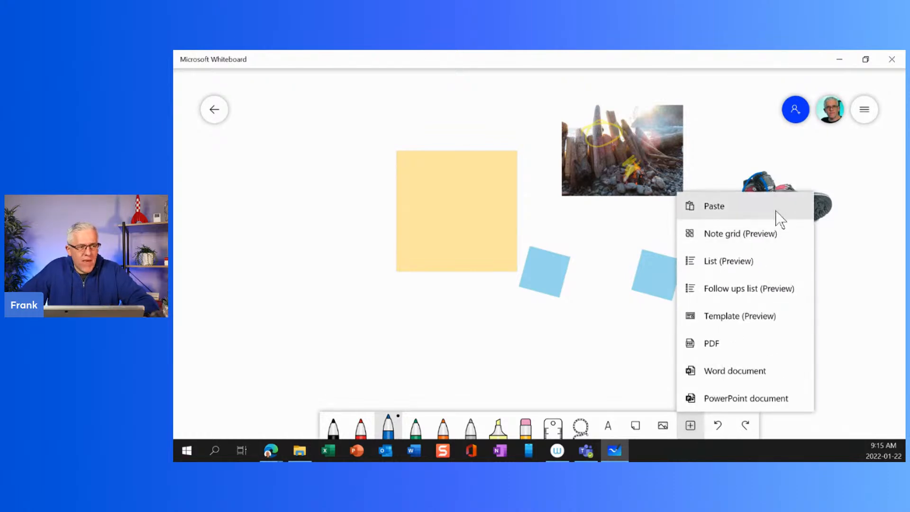
click(770, 233)
drag(770, 234, 444, 243)
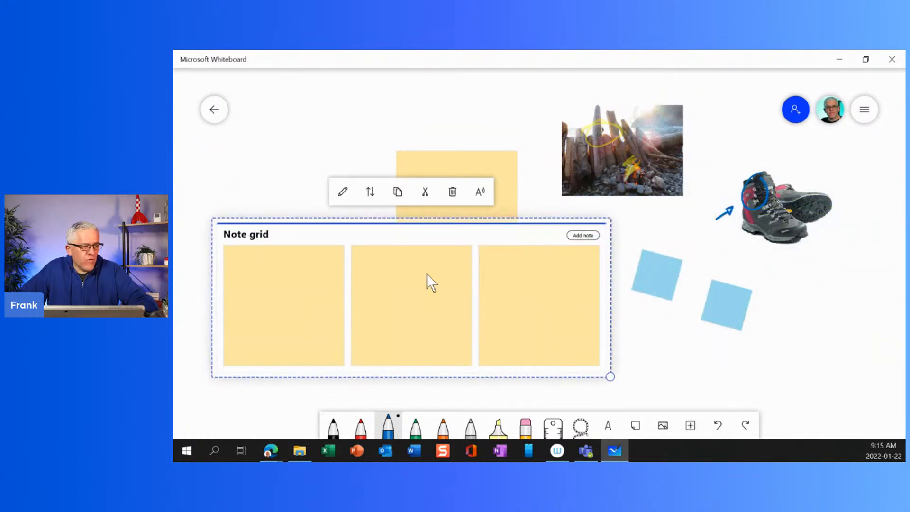
click(690, 426)
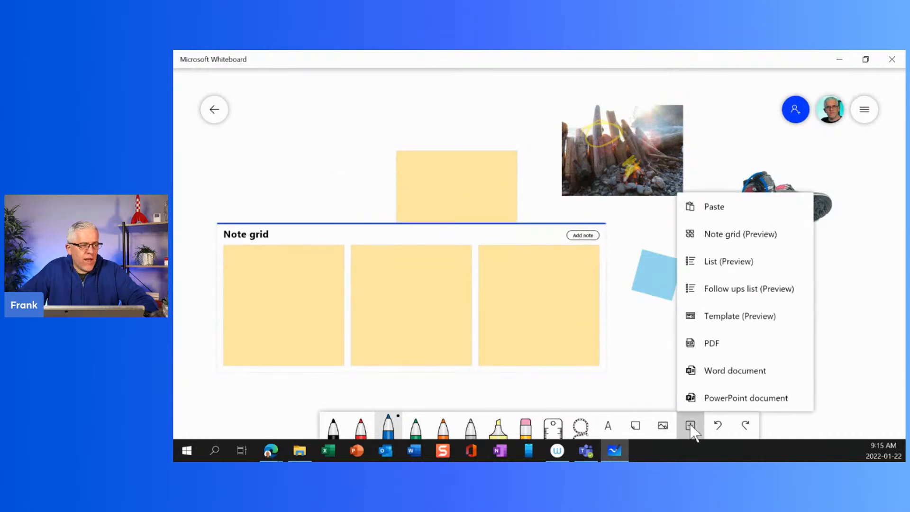
click(245, 240)
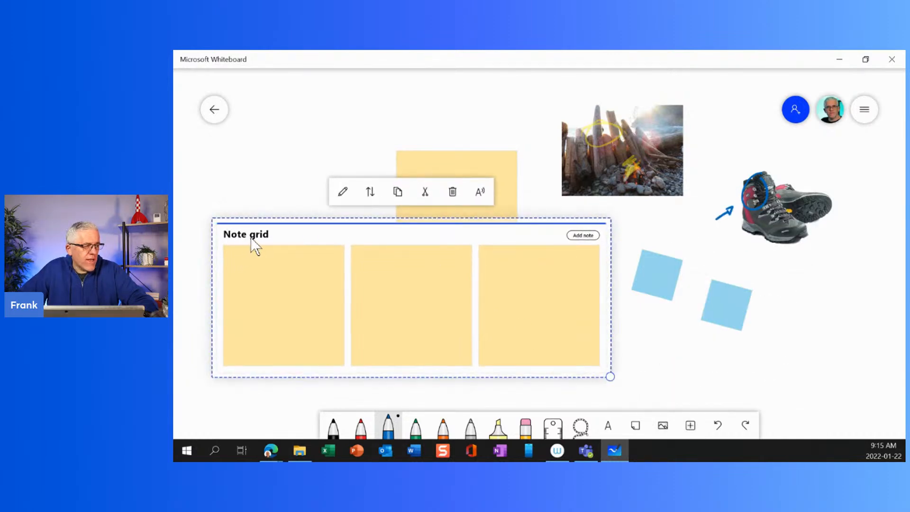
Add two more notes to the note grid and move the grid up so it covers the large yellow note.
click(579, 235)
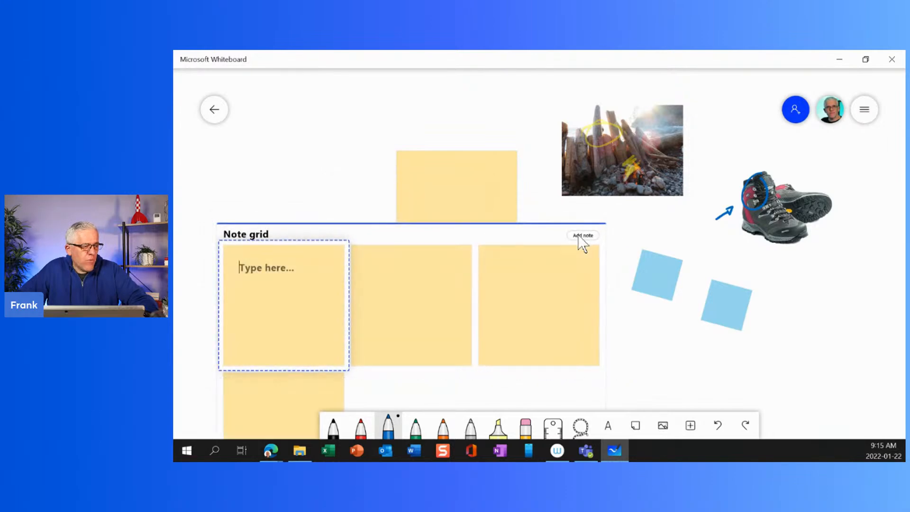
click(579, 235)
drag(532, 223, 553, 121)
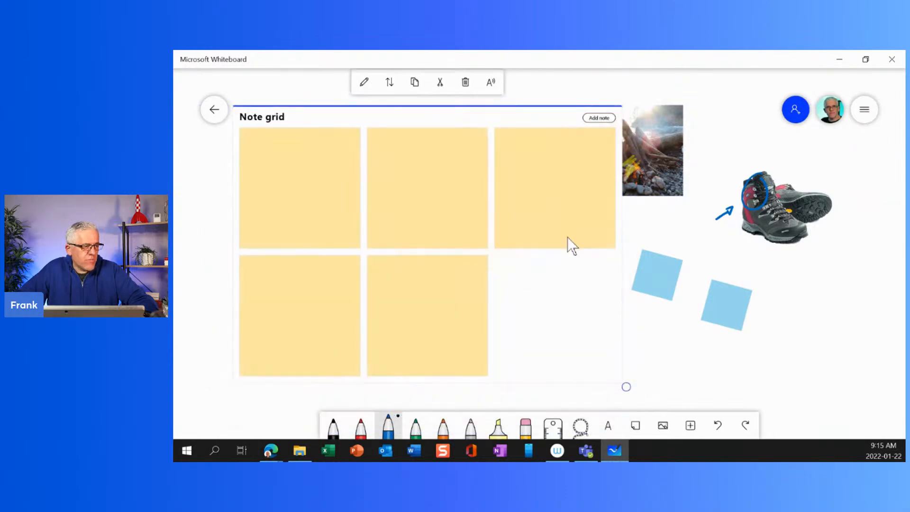
Insert a list and place it in the empty area to the upper right of the hiking boots.
click(688, 426)
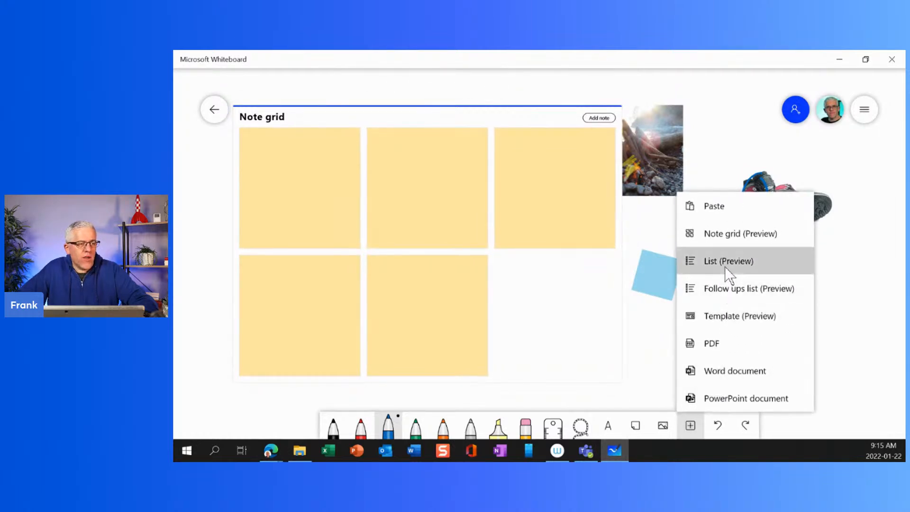
click(724, 267)
drag(649, 348, 427, 346)
drag(431, 217, 804, 292)
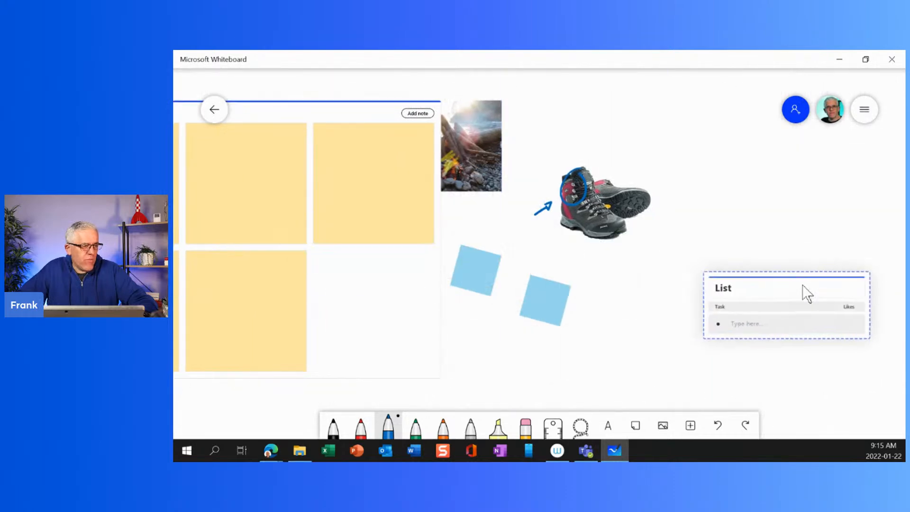
drag(571, 389, 424, 370)
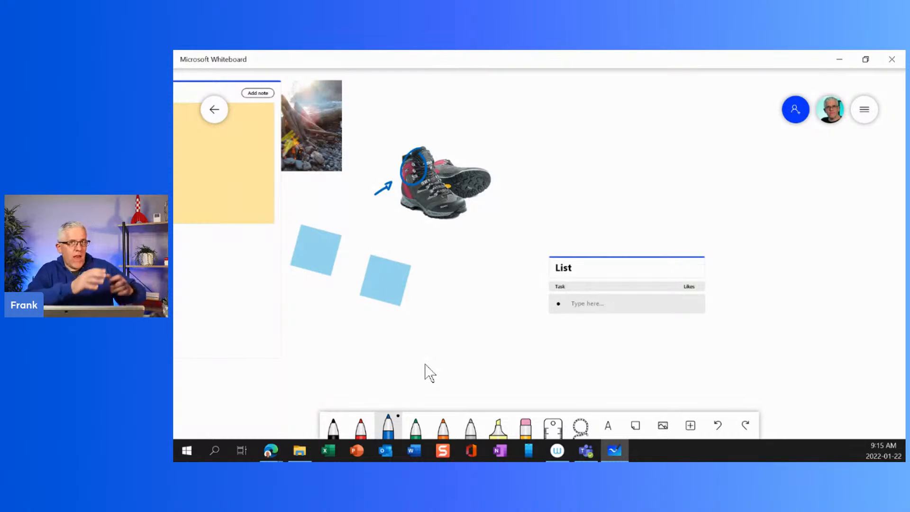
drag(602, 276, 591, 140)
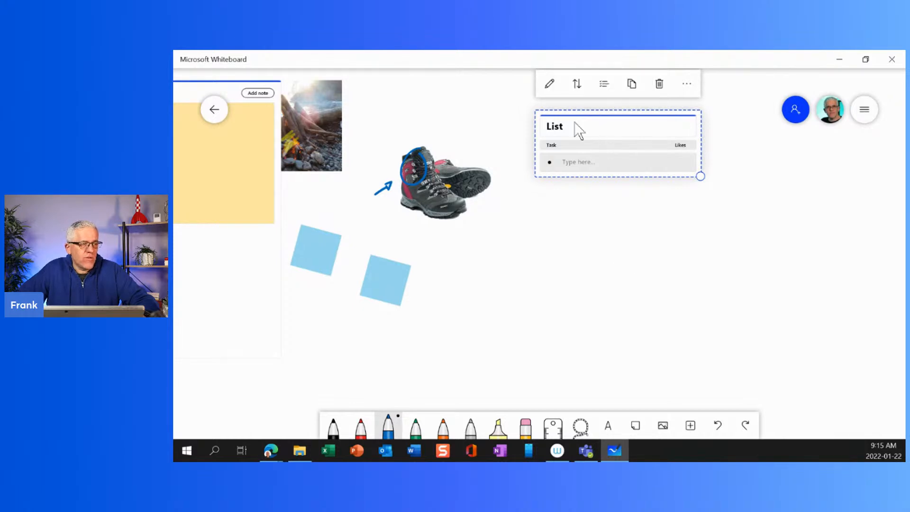
Change the list's bullet to a check circle, then mark the empty task as complete and like it.
click(605, 80)
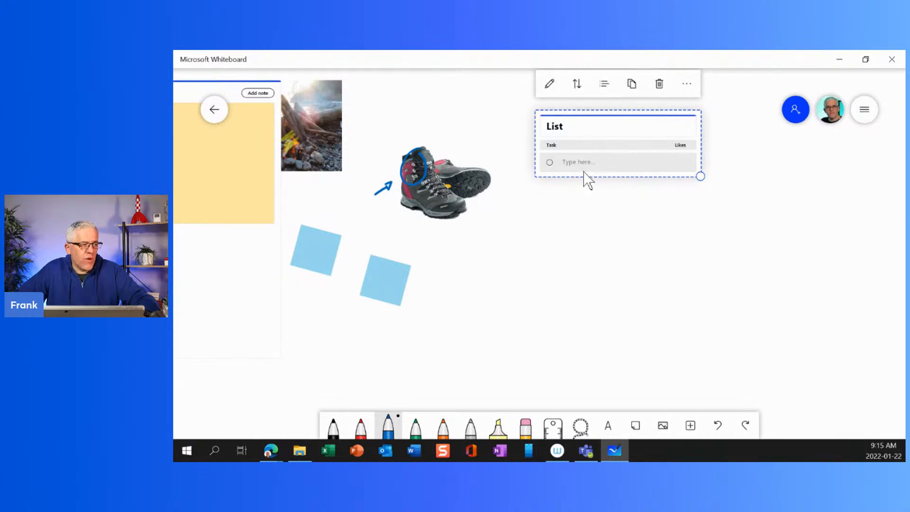
click(550, 163)
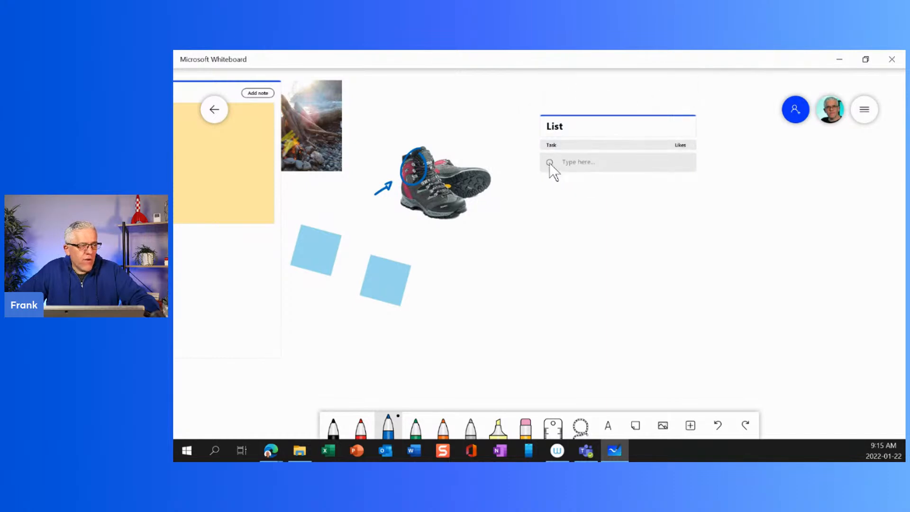
click(598, 161)
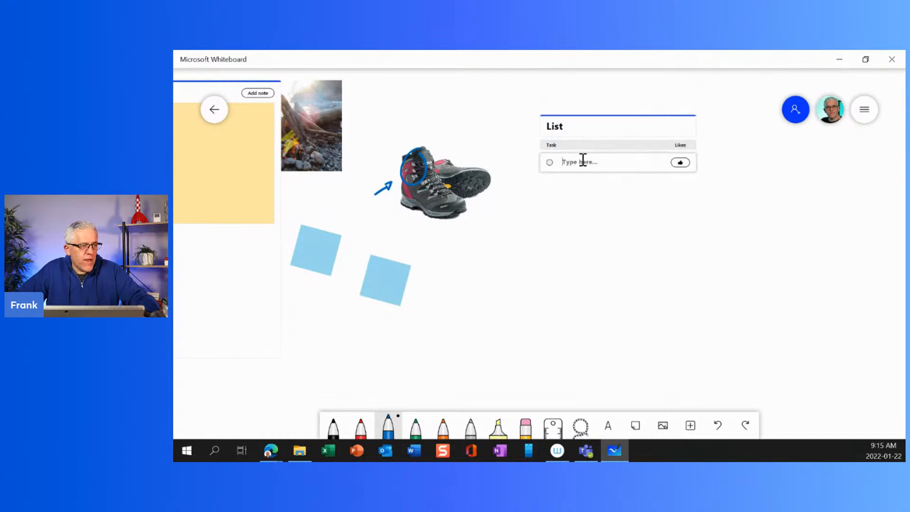
click(549, 163)
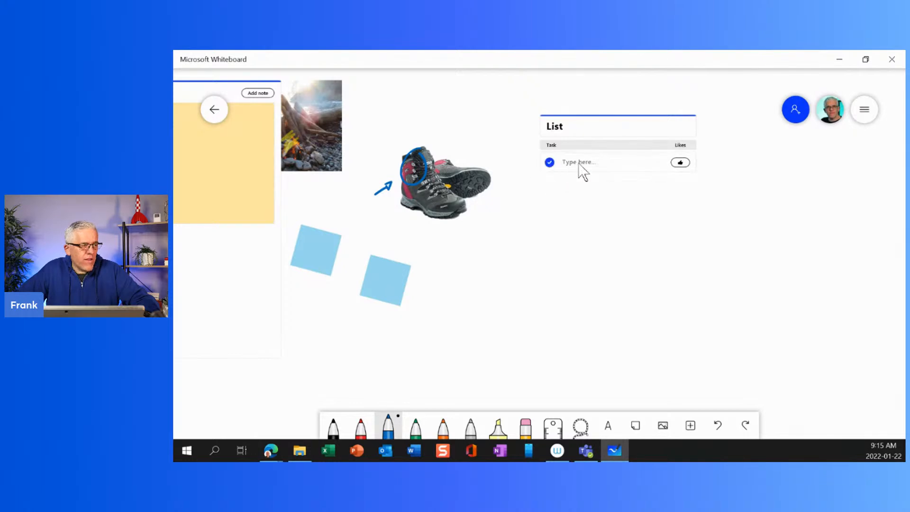
click(682, 164)
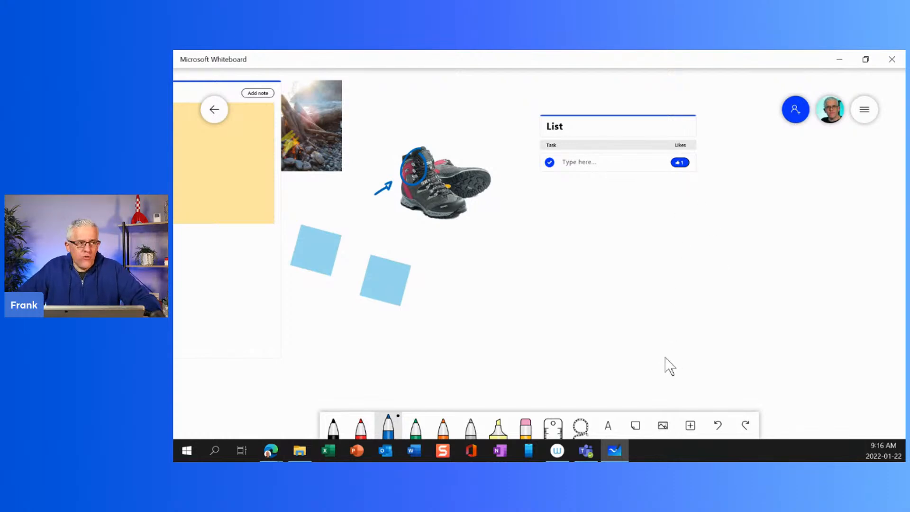
Insert a follow ups list and place it directly below the first list.
click(691, 429)
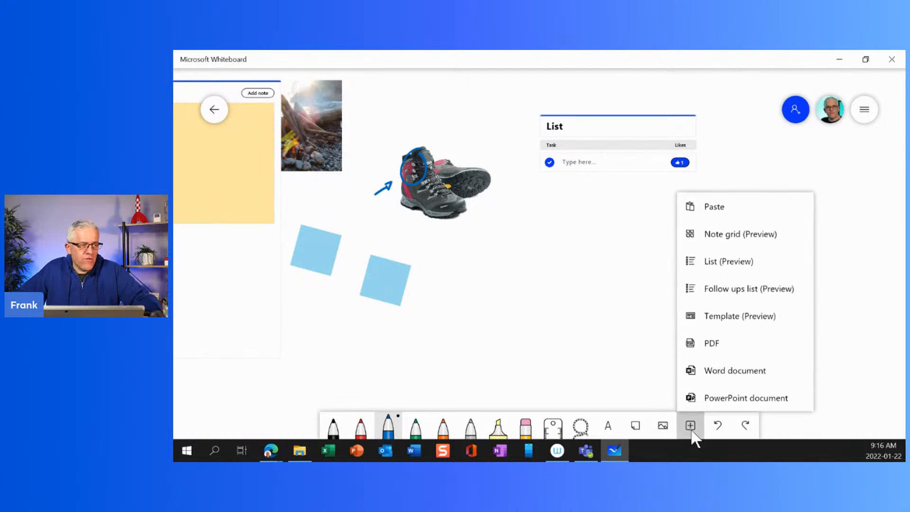
click(737, 295)
drag(703, 346, 624, 203)
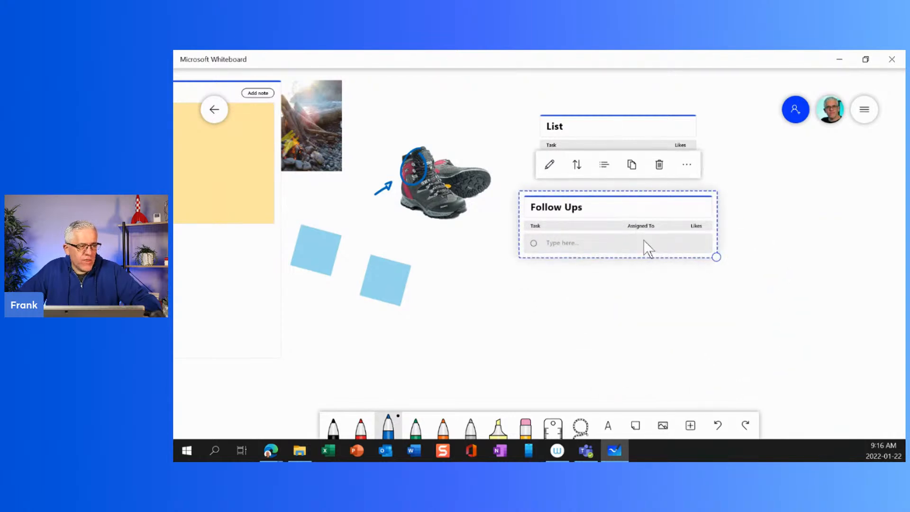
Browse the available whiteboard templates from Brainstorming through Persona Builder, then close the gallery without inserting one.
click(691, 423)
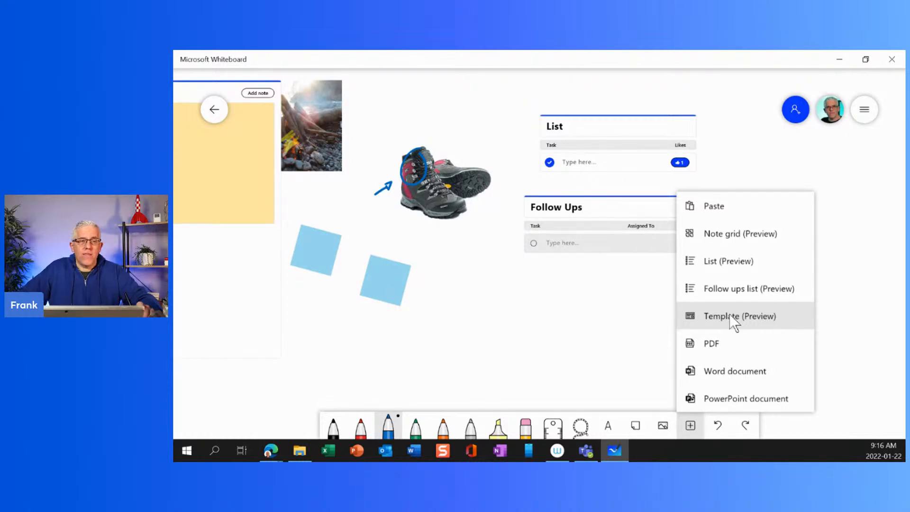
click(731, 315)
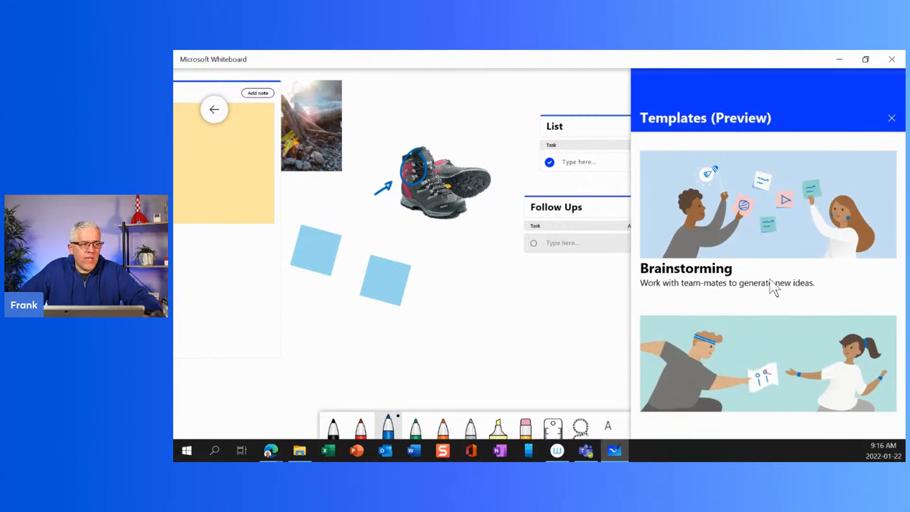
scroll(778, 303, down, 1)
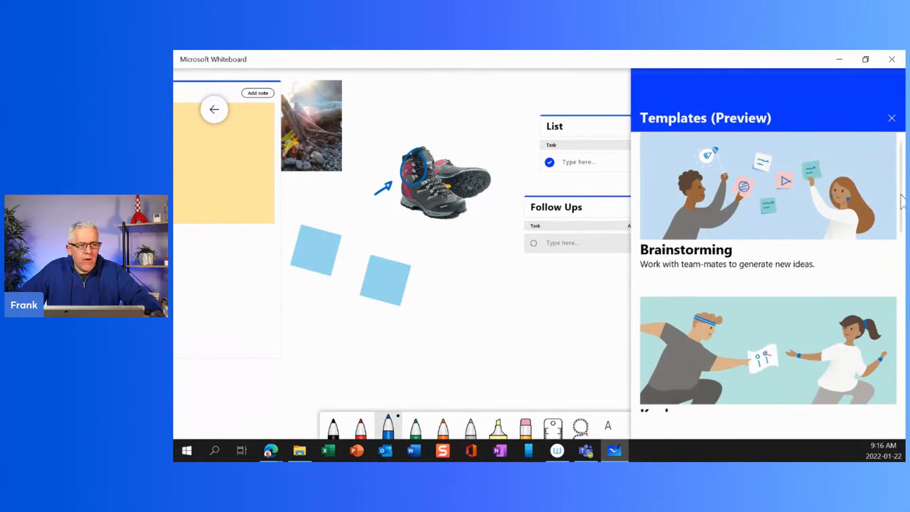
scroll(897, 204, up, 2)
scroll(893, 299, down, 10)
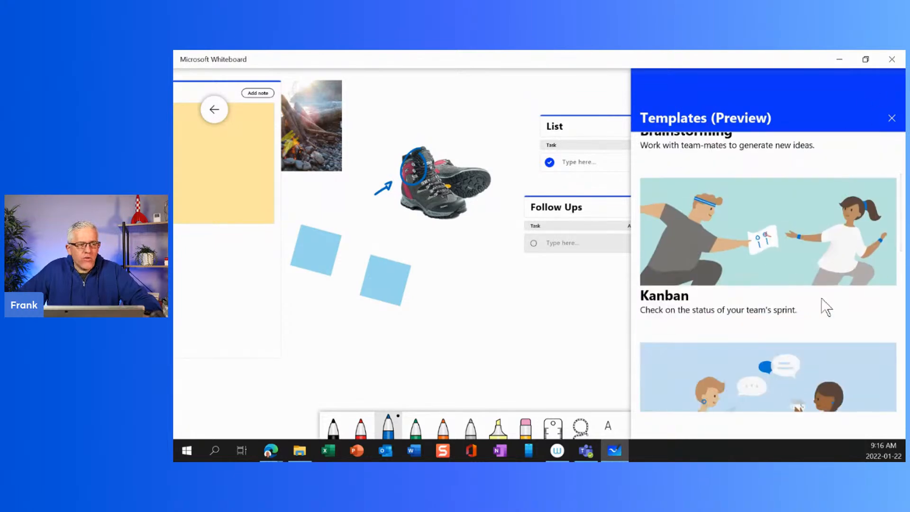
scroll(823, 296, down, 10)
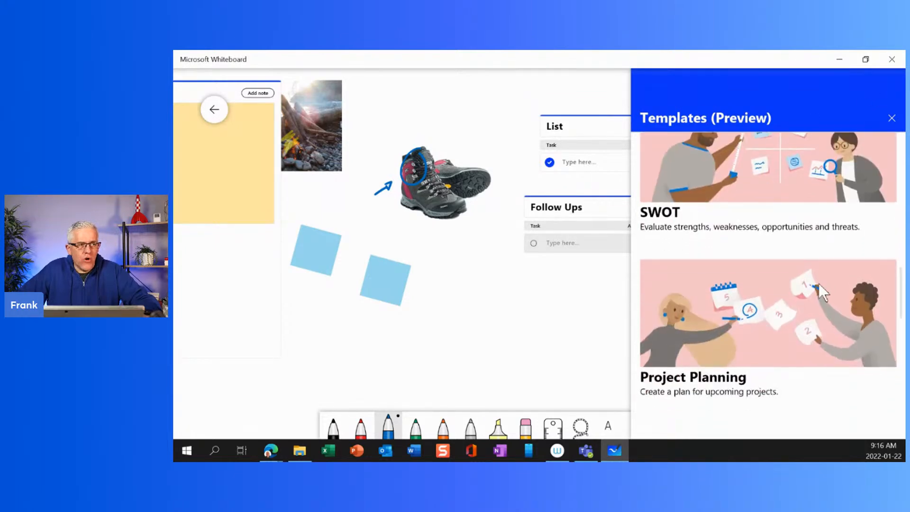
scroll(827, 343, down, 10)
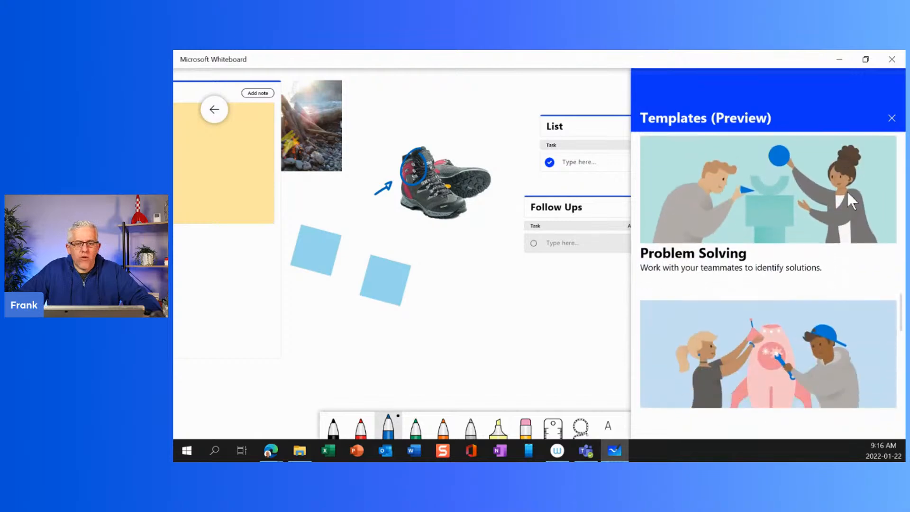
scroll(823, 368, down, 6)
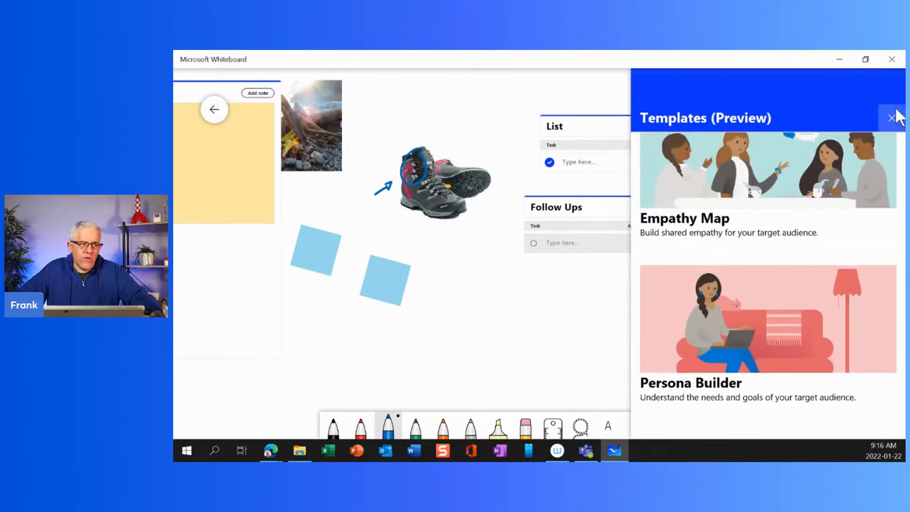
click(892, 118)
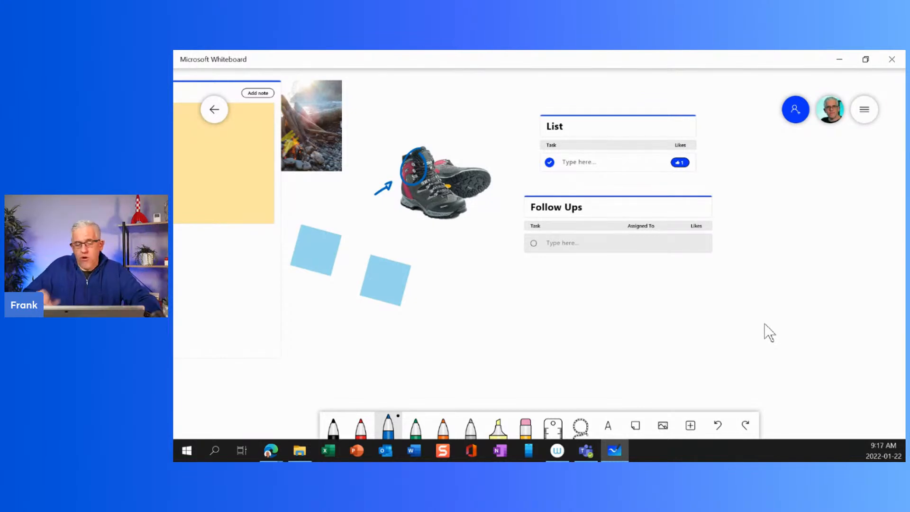
Insert only the Alpine Ski House title slide of Demo PowerPoint from the "__Images for Whiteboard" folder in OneDrive - Personal.
click(691, 427)
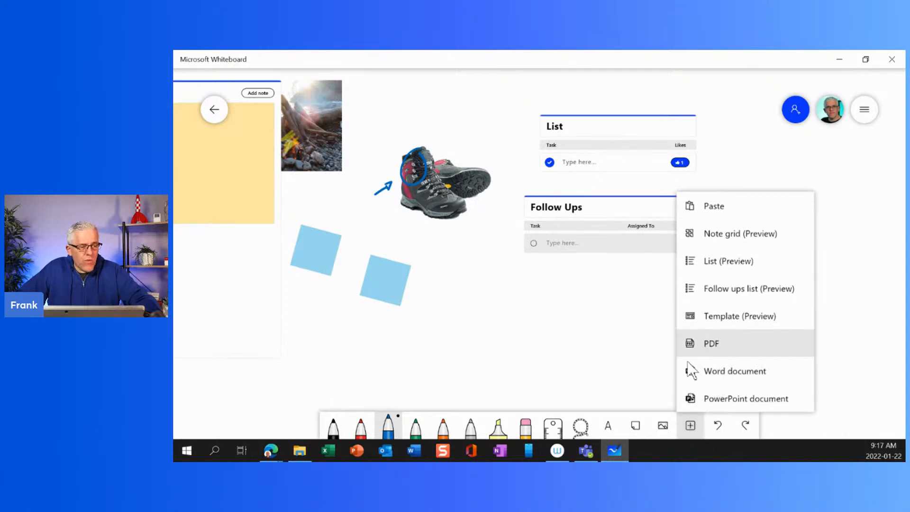
click(599, 345)
drag(599, 345, 336, 335)
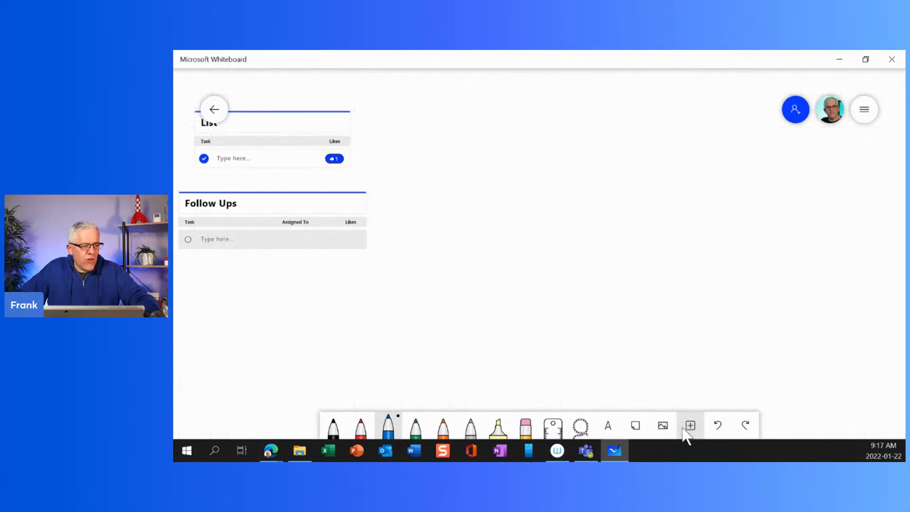
click(690, 428)
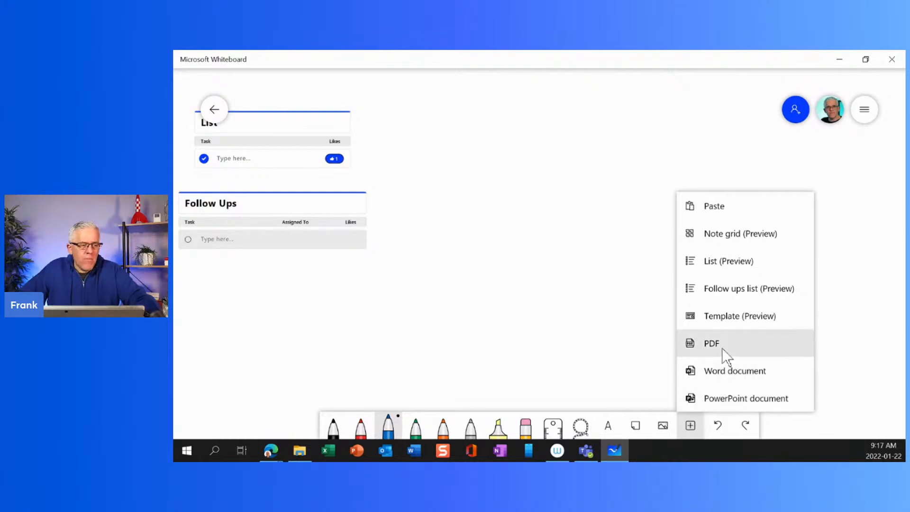
click(727, 401)
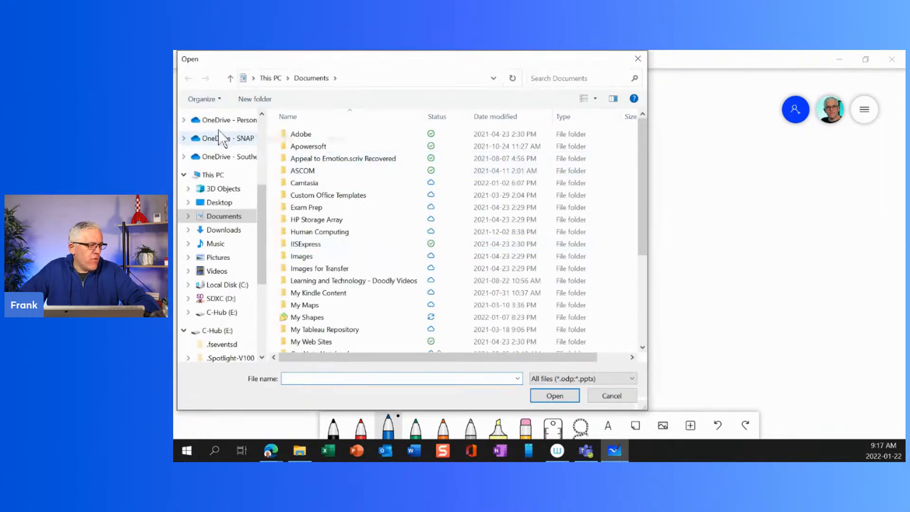
click(219, 120)
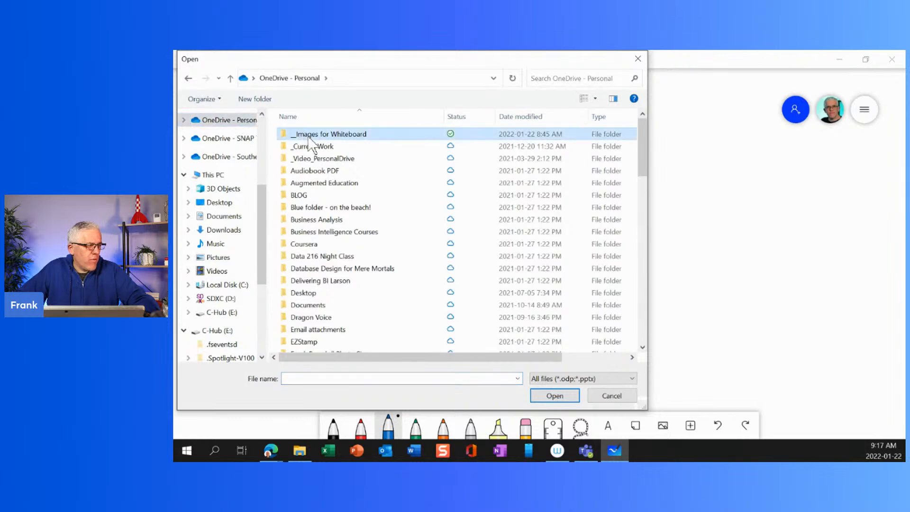
double_click(303, 135)
double_click(309, 134)
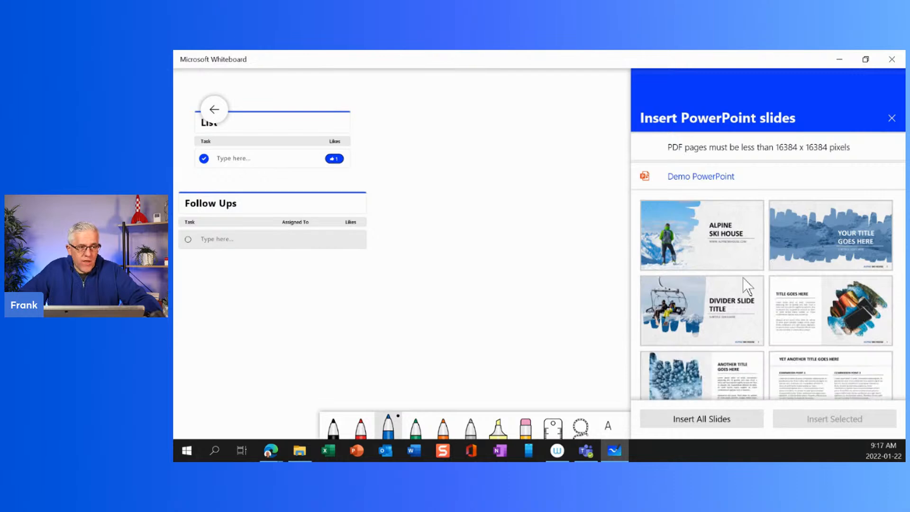
click(680, 241)
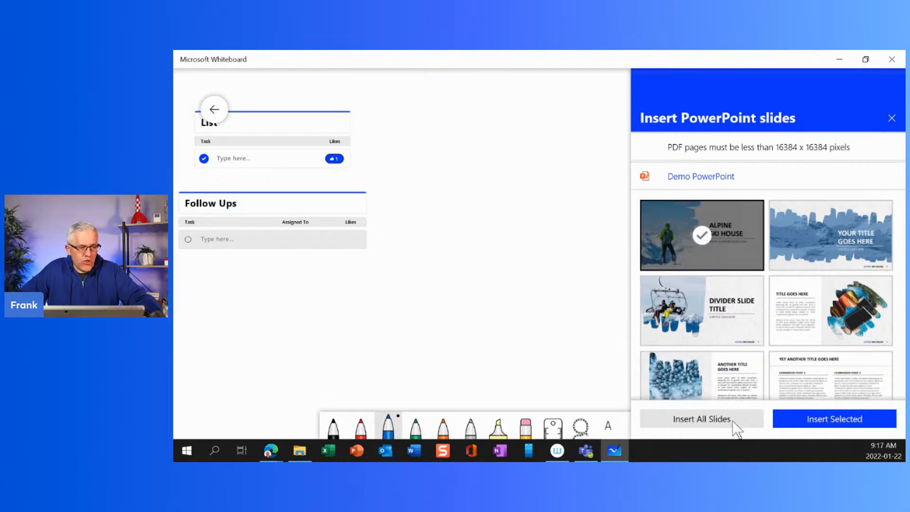
click(805, 423)
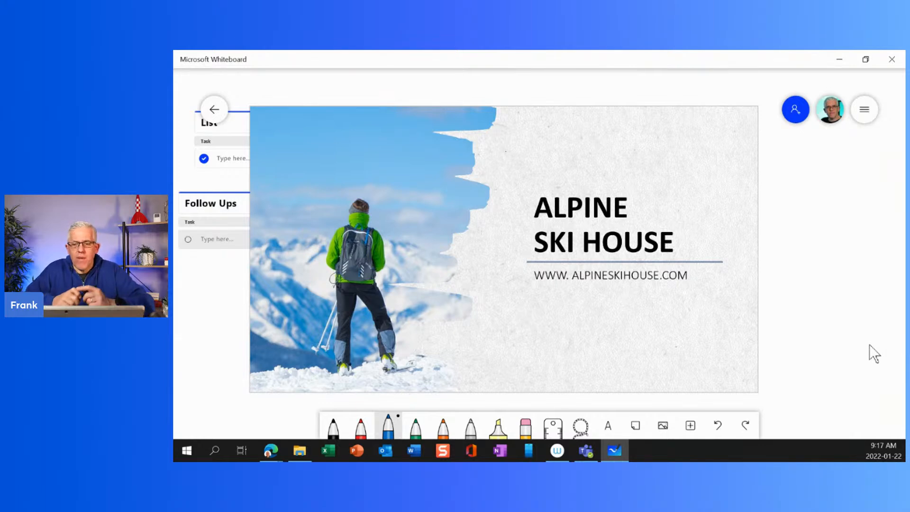
Examine the Alpine Ski House slide's text up close and move the slide a little to the right.
scroll(733, 311, up, 5)
scroll(732, 311, up, 1)
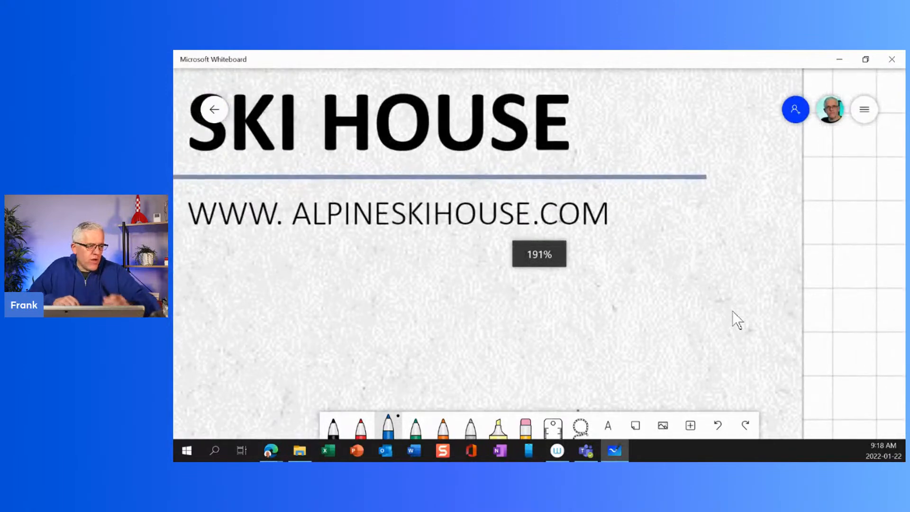
drag(627, 312, 791, 290)
scroll(795, 300, up, 2)
scroll(795, 300, down, 4)
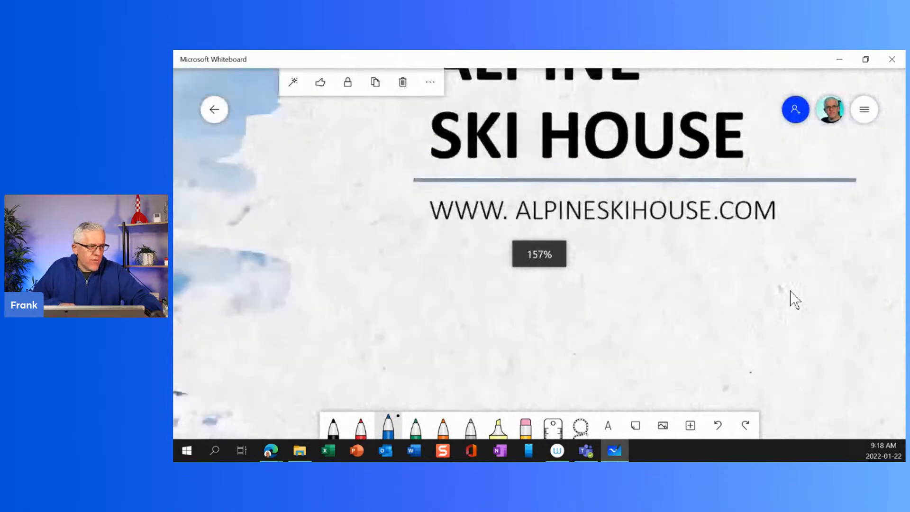
Annotate the Alpine Ski House slide in black ink, circling the skier's boot, pole tip and backpack and adding an arrow towards the boot.
scroll(853, 179, down, 5)
scroll(856, 180, up, 1)
scroll(855, 180, down, 1)
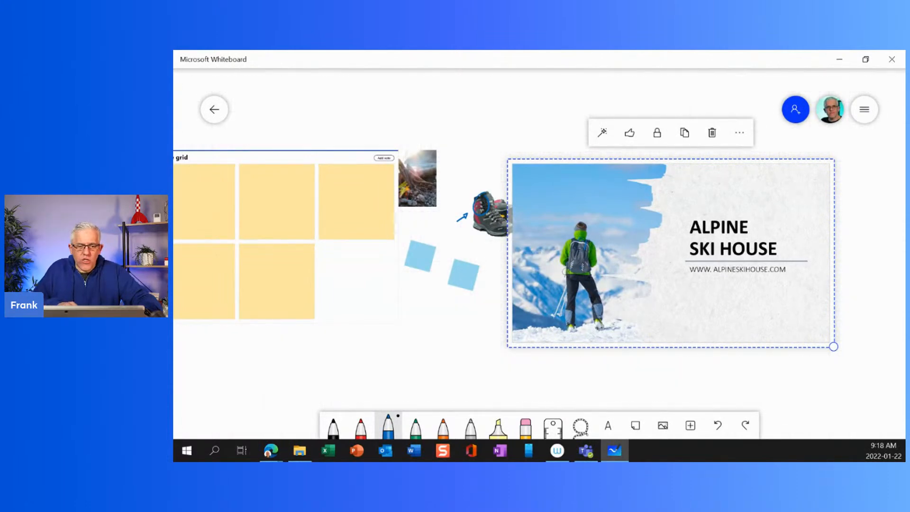
scroll(638, 297, up, 3)
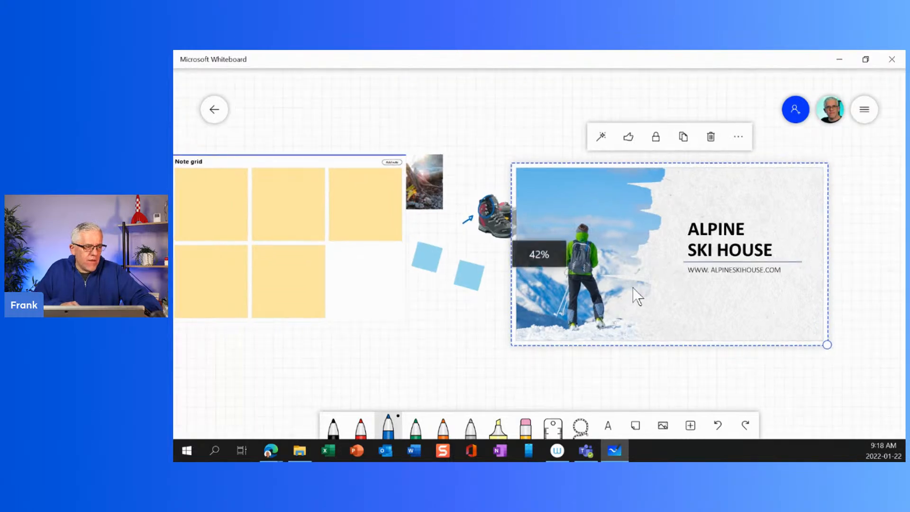
scroll(637, 296, up, 2)
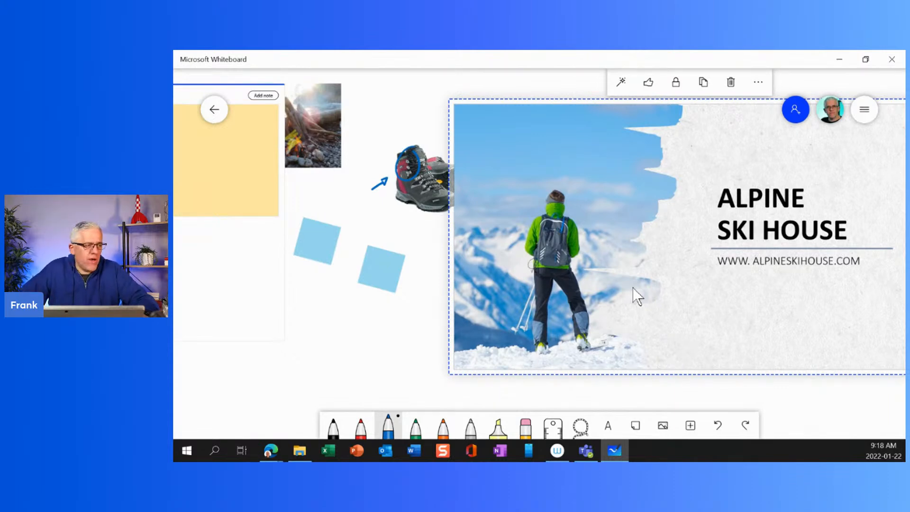
click(333, 429)
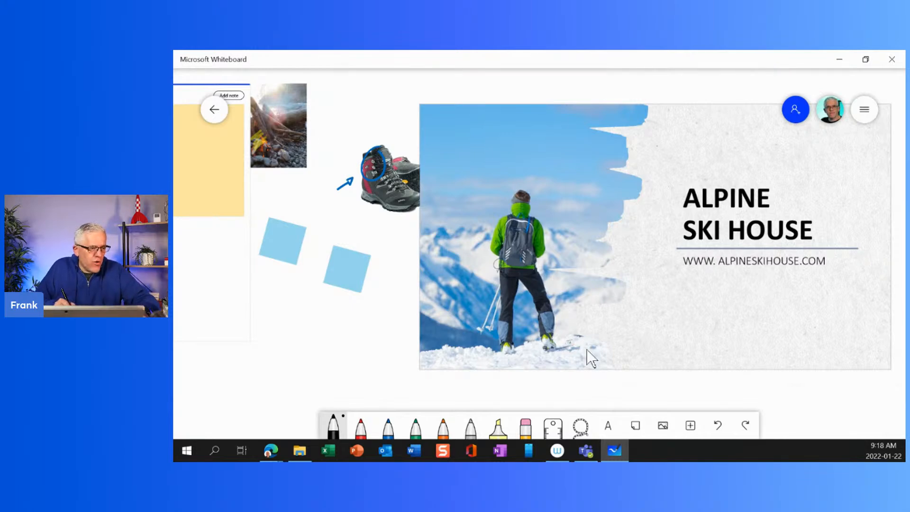
drag(546, 328, 537, 339)
mouse_move(563, 334)
mouse_down()
mouse_move(556, 355)
mouse_move(536, 356)
mouse_move(558, 356)
mouse_up()
drag(601, 304, 579, 327)
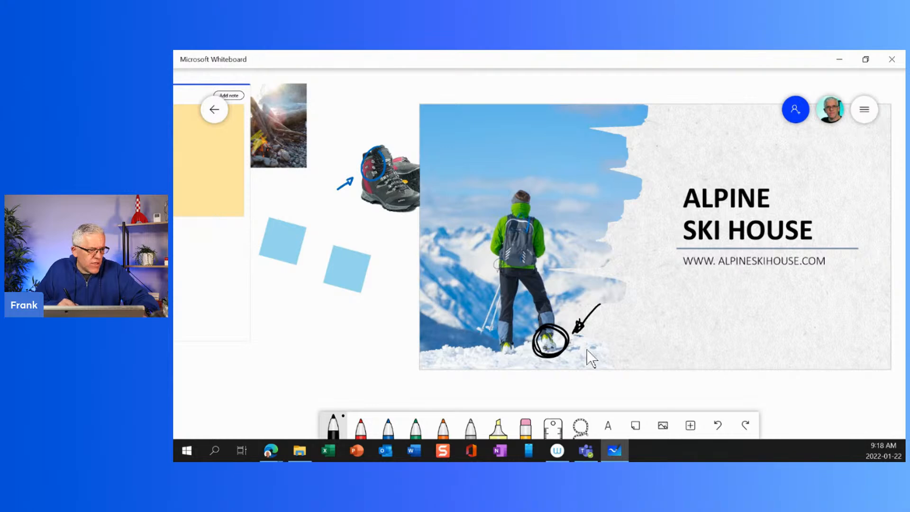
mouse_move(479, 316)
mouse_down()
mouse_move(494, 337)
mouse_move(470, 327)
mouse_up()
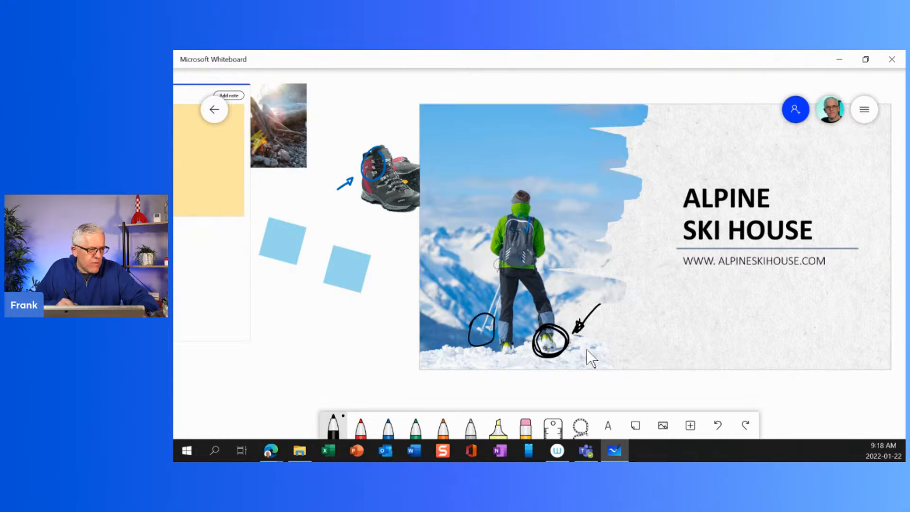
mouse_move(520, 217)
mouse_down()
mouse_move(503, 227)
mouse_move(546, 237)
mouse_move(499, 219)
mouse_up()
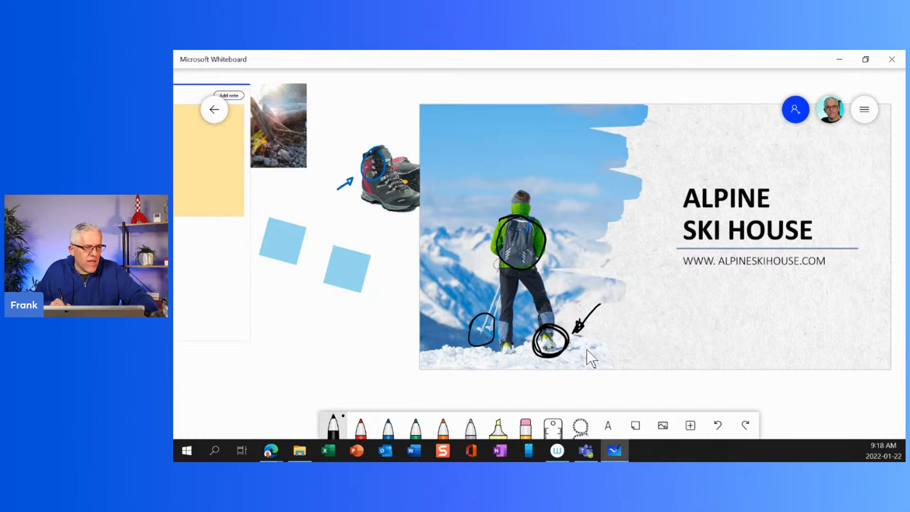
mouse_move(682, 288)
mouse_down()
mouse_move(723, 313)
mouse_move(739, 313)
mouse_up()
Erase all the black ink annotations from the Alpine Ski House slide.
click(526, 425)
mouse_move(564, 328)
mouse_down()
mouse_move(538, 356)
mouse_move(575, 321)
mouse_move(489, 332)
mouse_move(471, 311)
mouse_move(520, 201)
mouse_move(547, 243)
mouse_move(572, 252)
mouse_up()
mouse_move(694, 285)
mouse_down()
mouse_move(711, 286)
mouse_move(712, 317)
mouse_move(739, 313)
mouse_up()
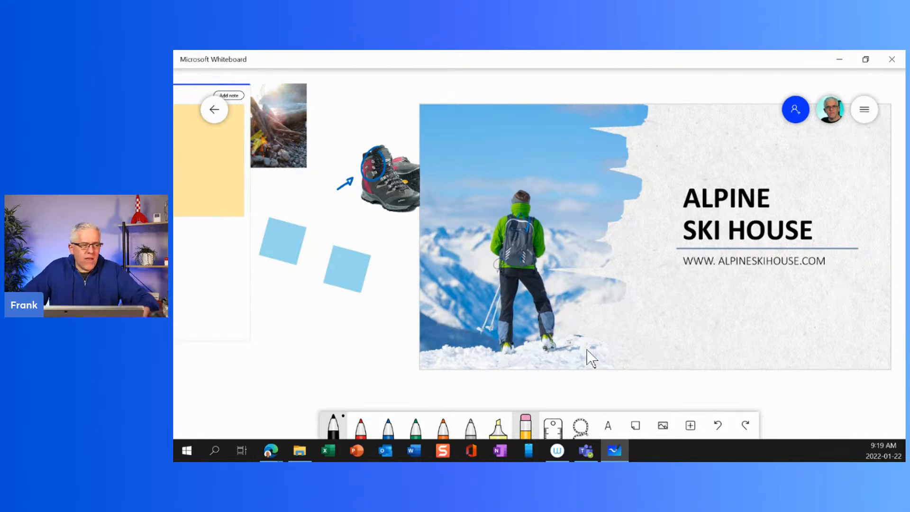
Move the hiking boots picture together with its blue ink onto the slide, just beside the skier's boots, and deselect it.
drag(407, 190, 680, 349)
drag(661, 315, 617, 325)
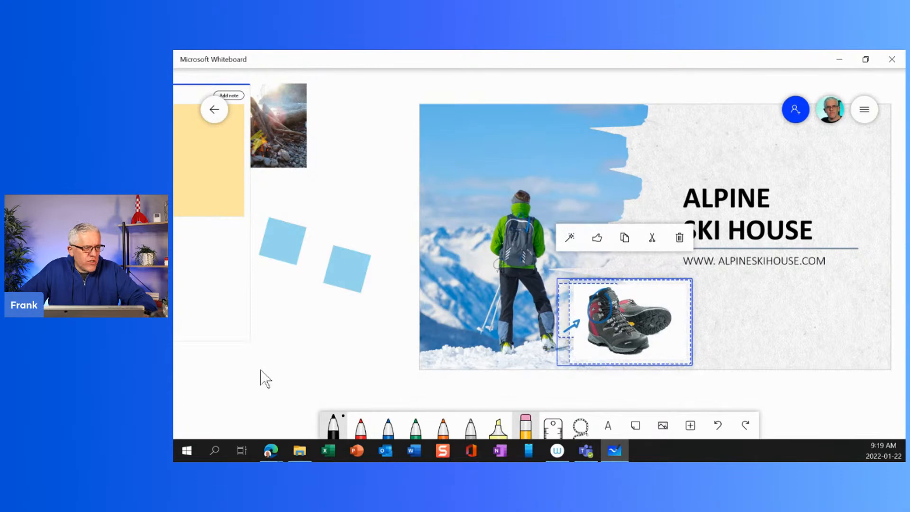
click(309, 329)
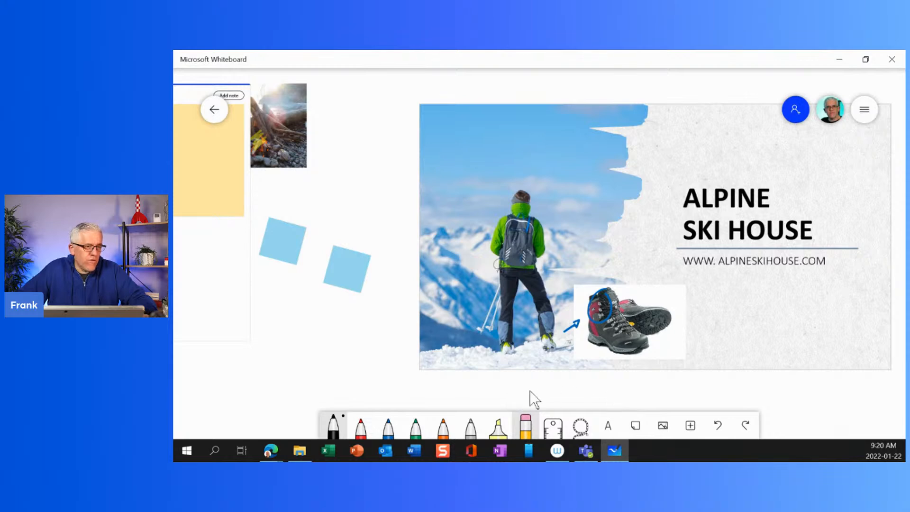
Review the whiteboard settings for pen, ink to shape, ink to table and object snapping, then close them.
click(864, 110)
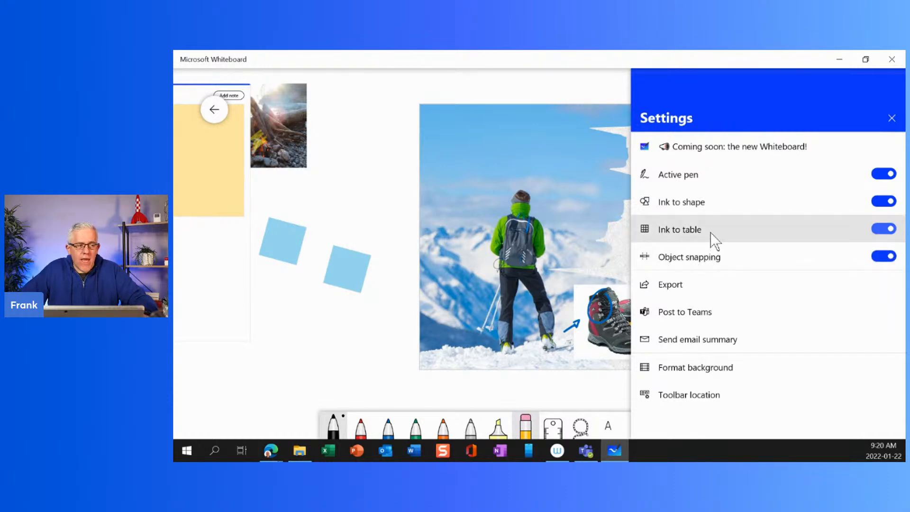
click(299, 348)
Sketch a square and a triangle with the red pen on the empty canvas beside the slide, using ink to shape.
drag(642, 389, 216, 386)
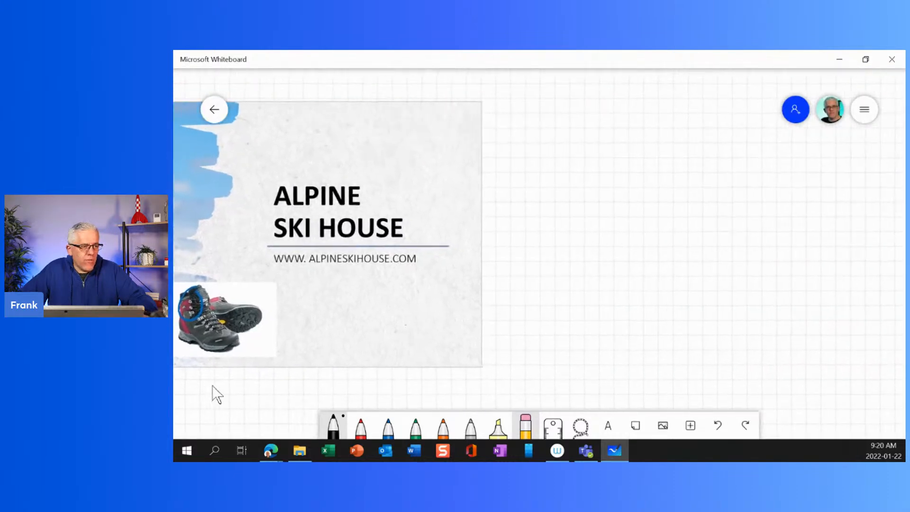
drag(727, 305, 571, 303)
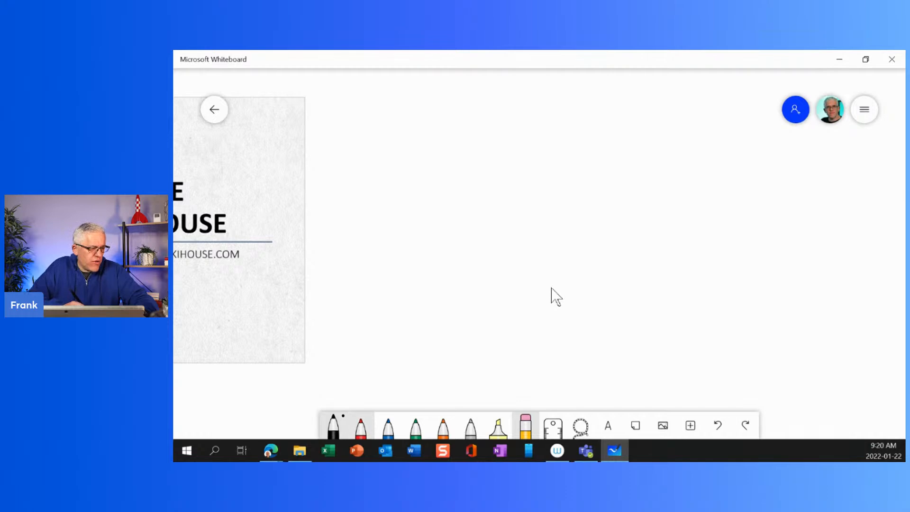
click(361, 427)
mouse_move(466, 139)
mouse_down()
mouse_move(468, 188)
mouse_move(514, 185)
mouse_move(511, 141)
mouse_move(465, 142)
mouse_up()
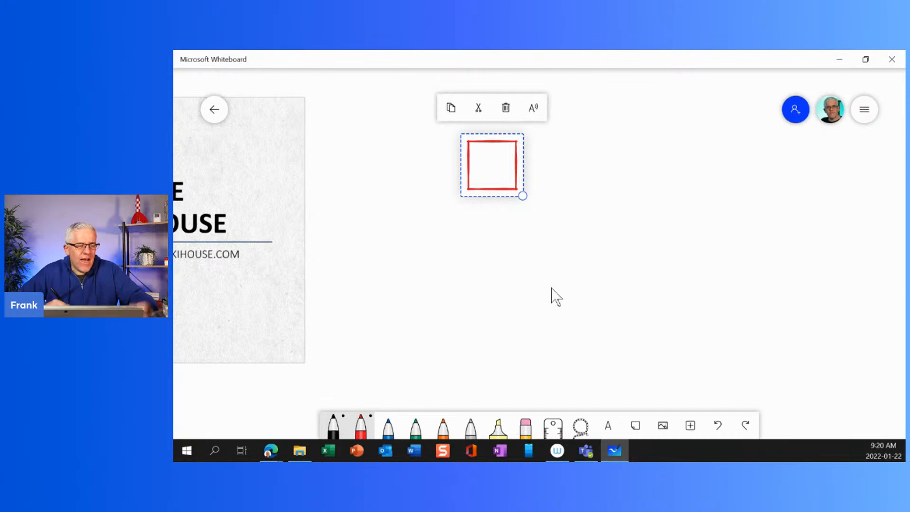
right_click(556, 297)
mouse_move(585, 166)
mouse_down()
mouse_move(571, 194)
mouse_move(579, 209)
mouse_move(625, 207)
mouse_move(586, 166)
mouse_up()
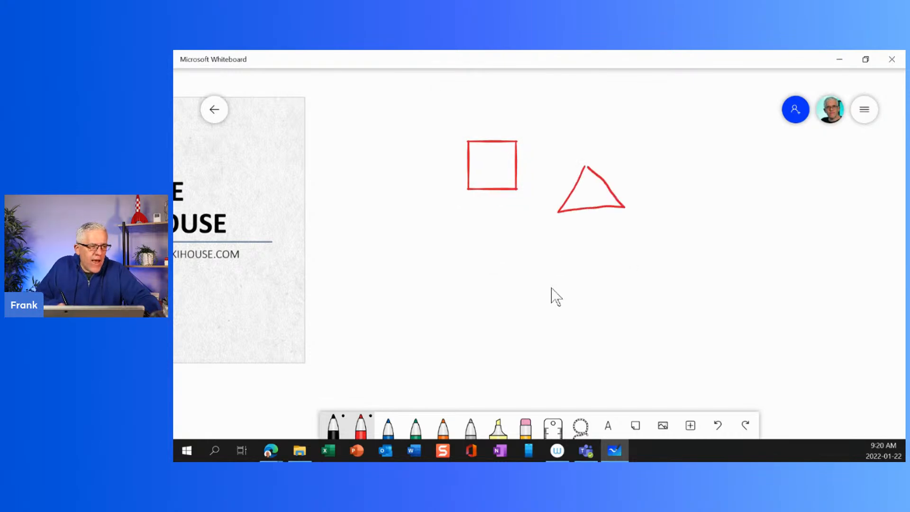
Sketch a red circle below the square and triangle, undo it and redraw it so ink to shape can convert it.
mouse_move(517, 235)
mouse_down()
mouse_move(497, 260)
mouse_move(553, 266)
mouse_move(517, 236)
mouse_up()
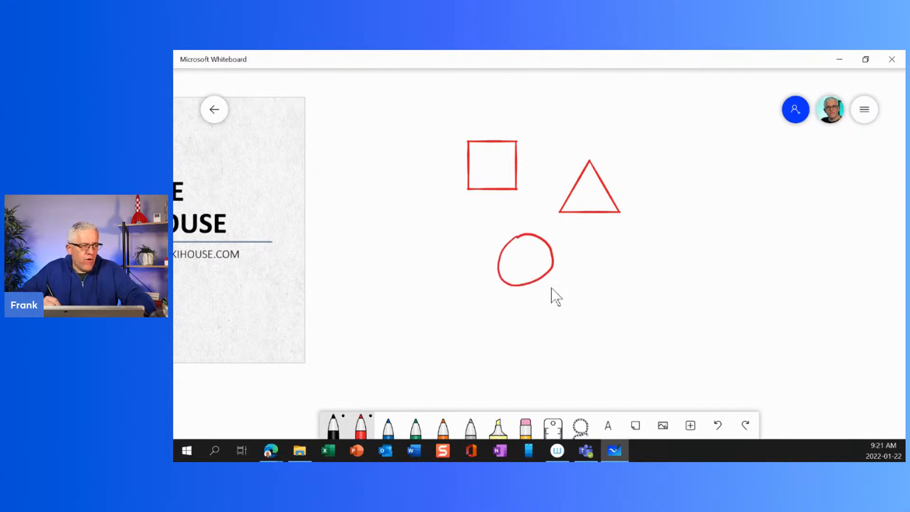
scroll(552, 280, up, 2)
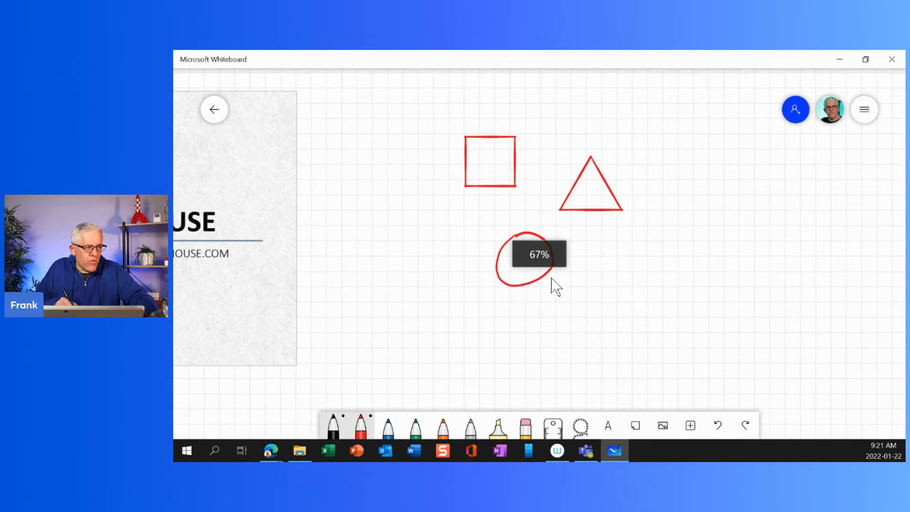
click(718, 425)
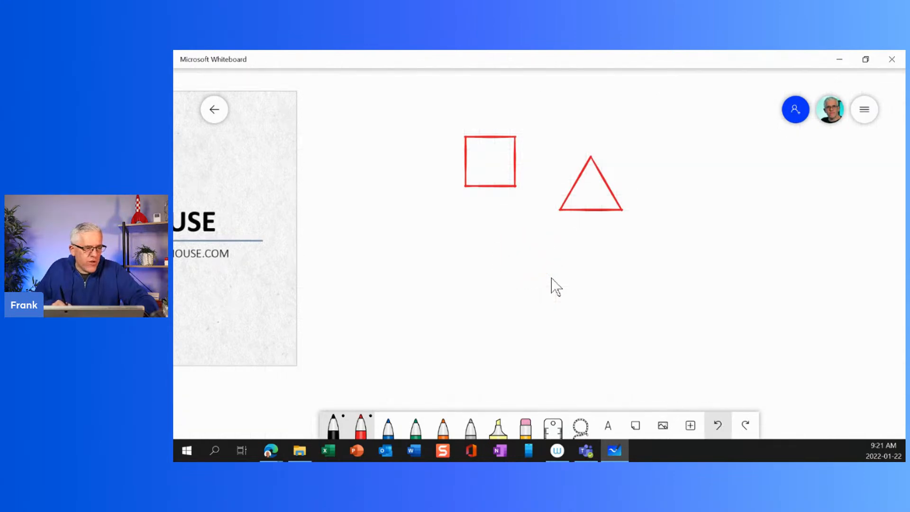
mouse_move(518, 242)
mouse_down()
mouse_move(546, 290)
mouse_move(527, 240)
mouse_move(516, 241)
mouse_up()
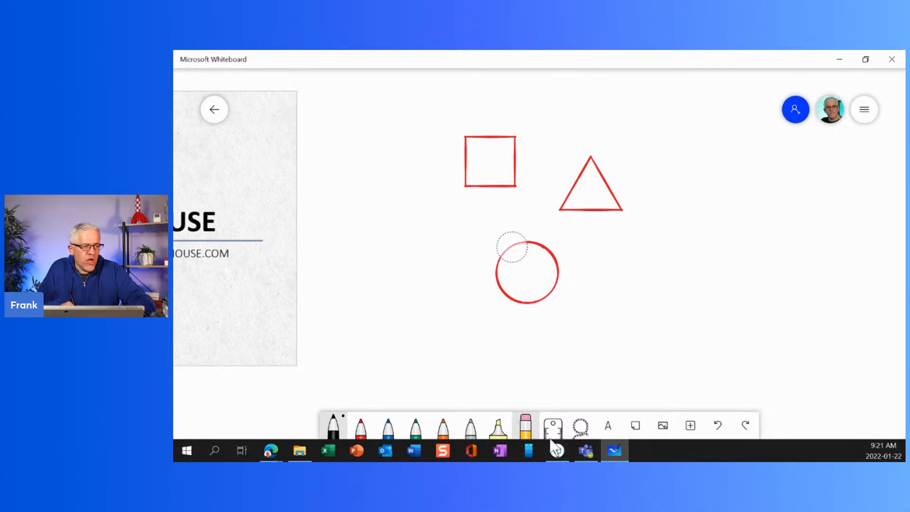
Delete the red circle on its own, then select the square and triangle together and remove them from the canvas.
click(587, 437)
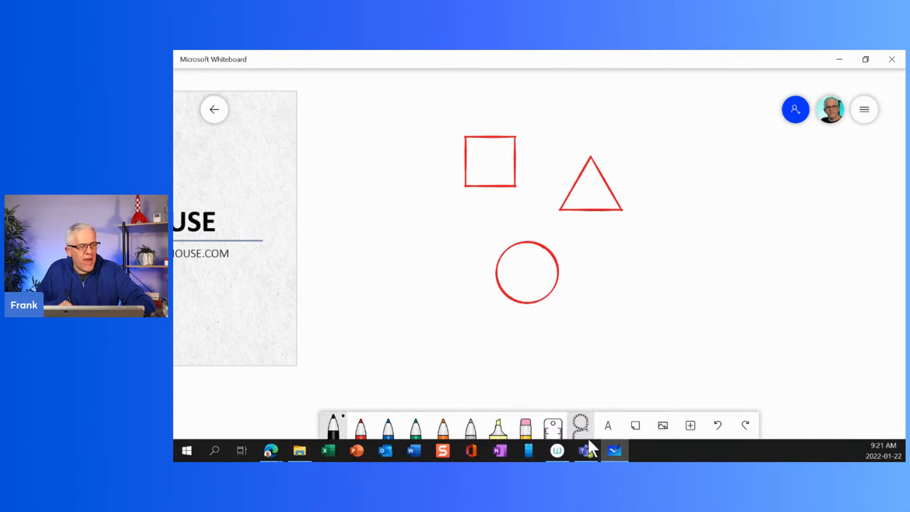
click(528, 273)
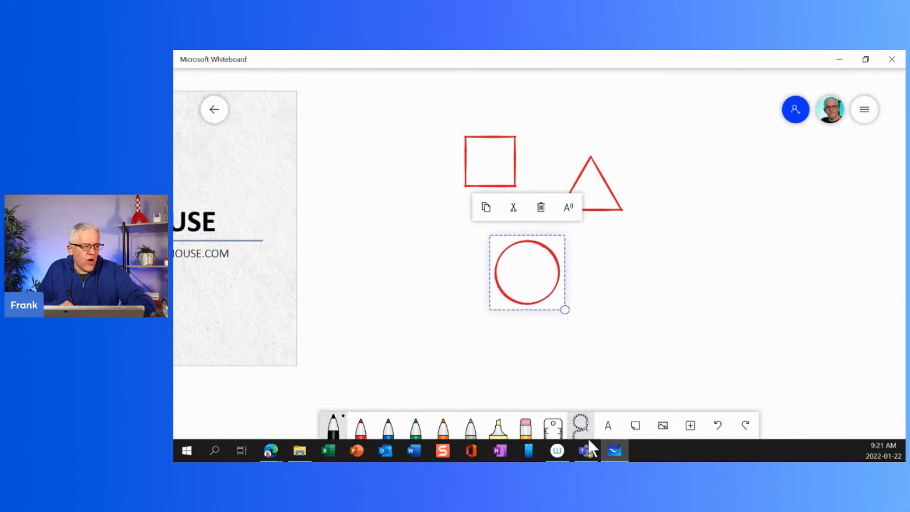
click(540, 207)
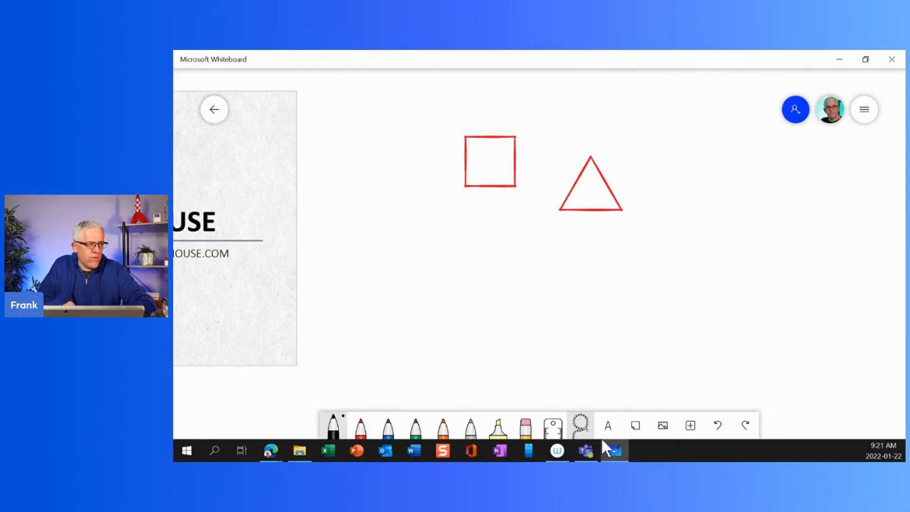
mouse_move(447, 128)
mouse_down()
mouse_move(656, 237)
mouse_move(567, 97)
mouse_up()
drag(488, 107, 481, 108)
click(571, 87)
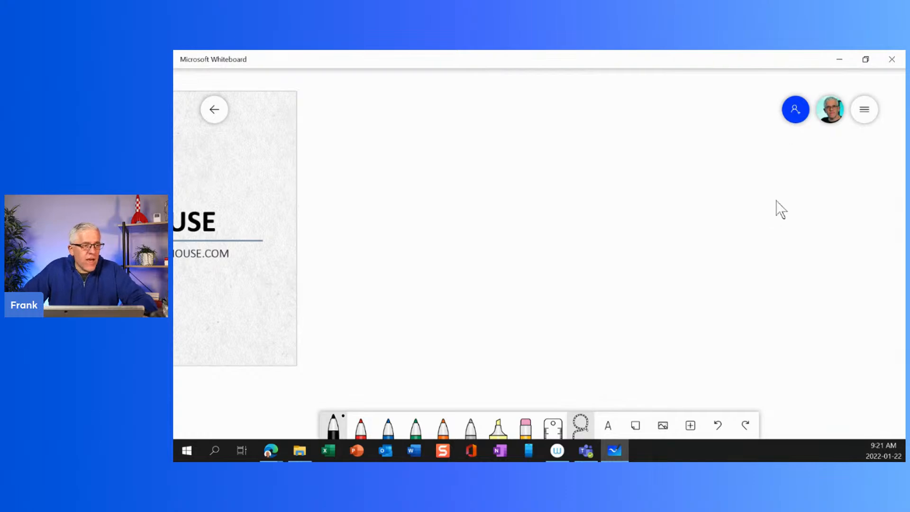
Look over the quick options for the empty canvas, such as adding an image, and dismiss them without adding anything.
right_click(588, 226)
scroll(588, 226, up, 3)
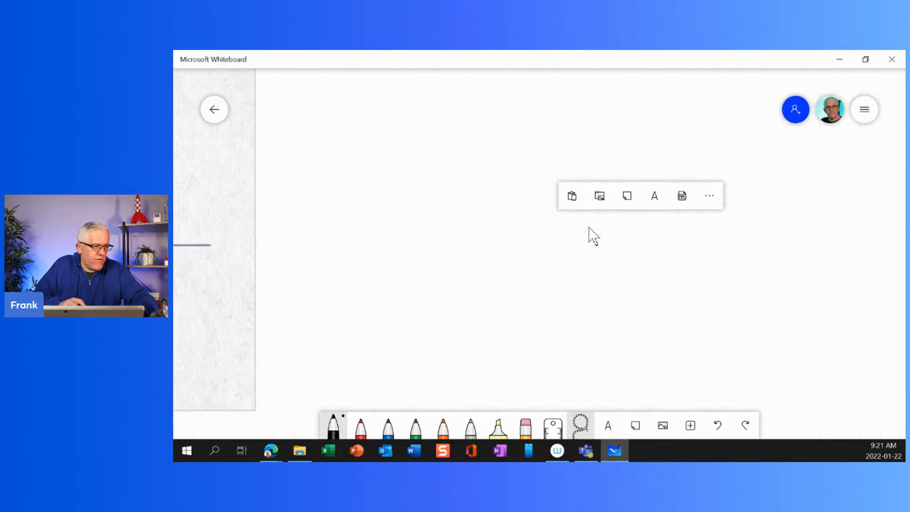
scroll(589, 226, down, 3)
scroll(589, 226, down, 1)
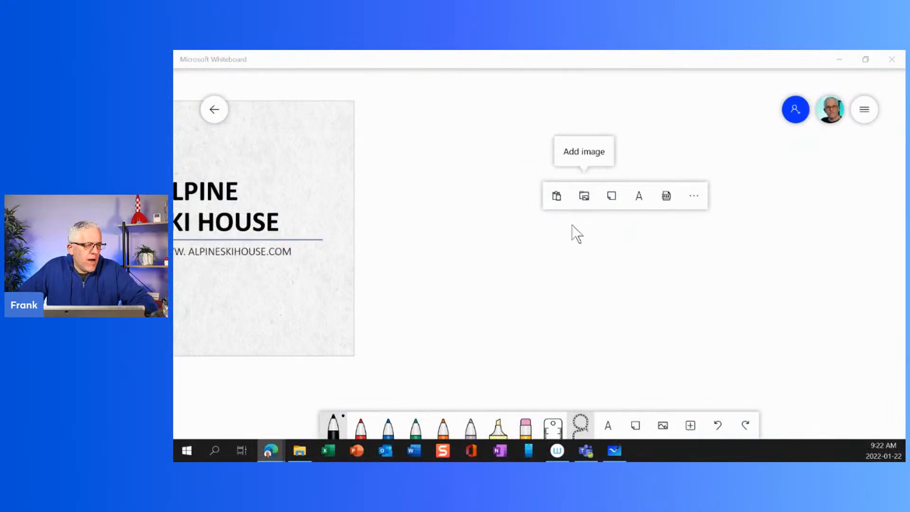
click(505, 229)
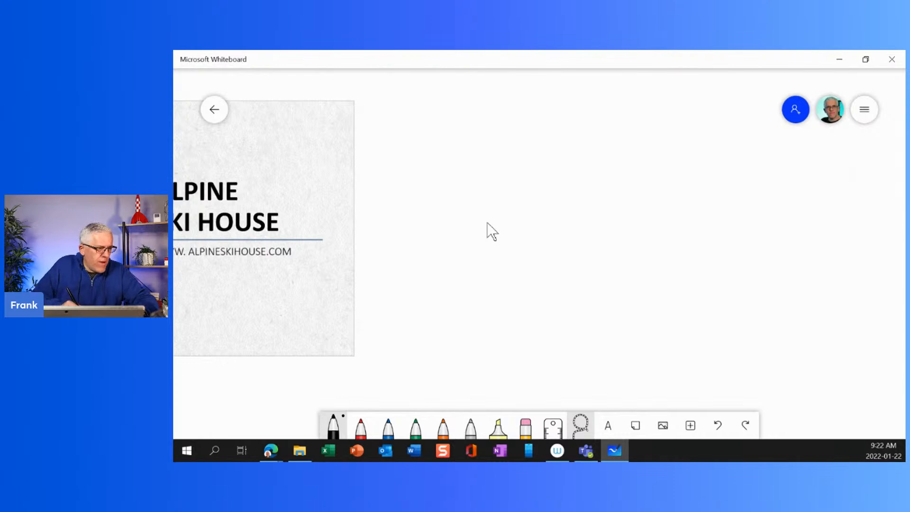
Draw a table with the blue pen beside the slide using ink to table, and extend it to five columns and three rows.
click(388, 428)
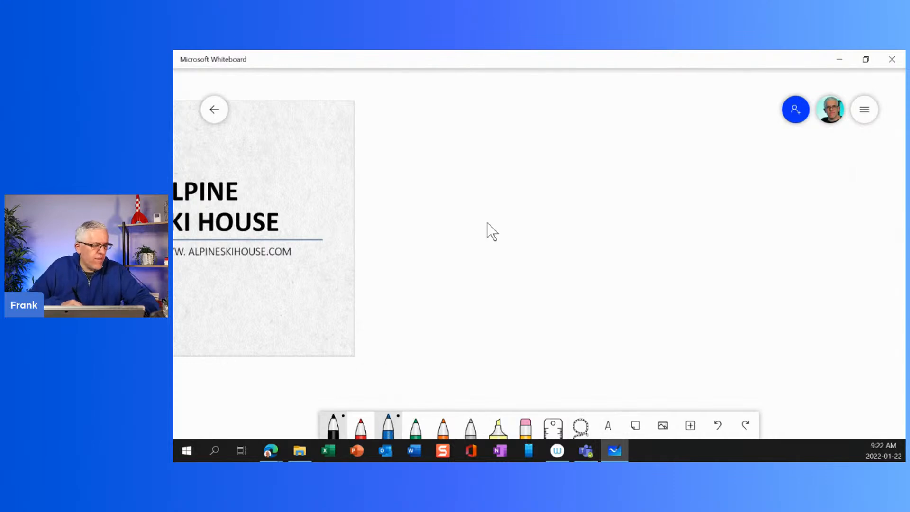
mouse_move(494, 135)
mouse_down()
mouse_move(502, 182)
mouse_move(574, 209)
mouse_move(650, 163)
mouse_move(621, 128)
mouse_move(512, 139)
mouse_up()
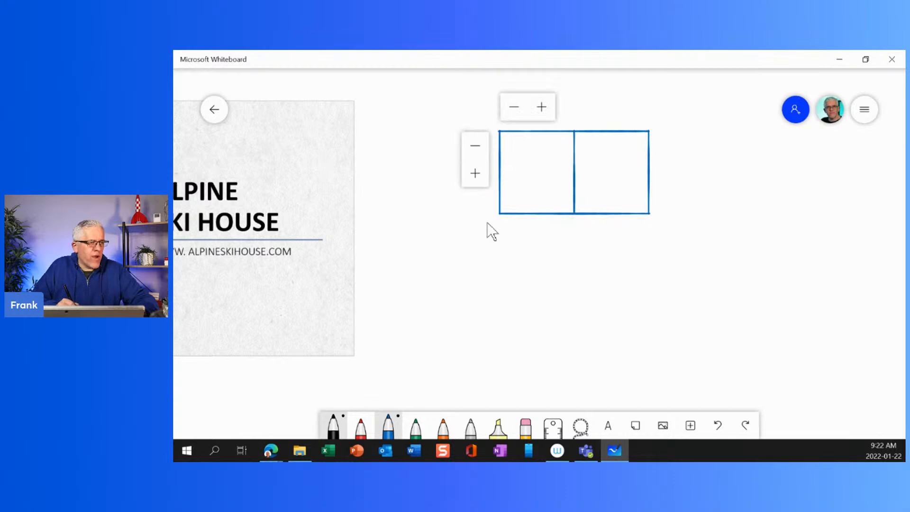
click(542, 107)
click(541, 106)
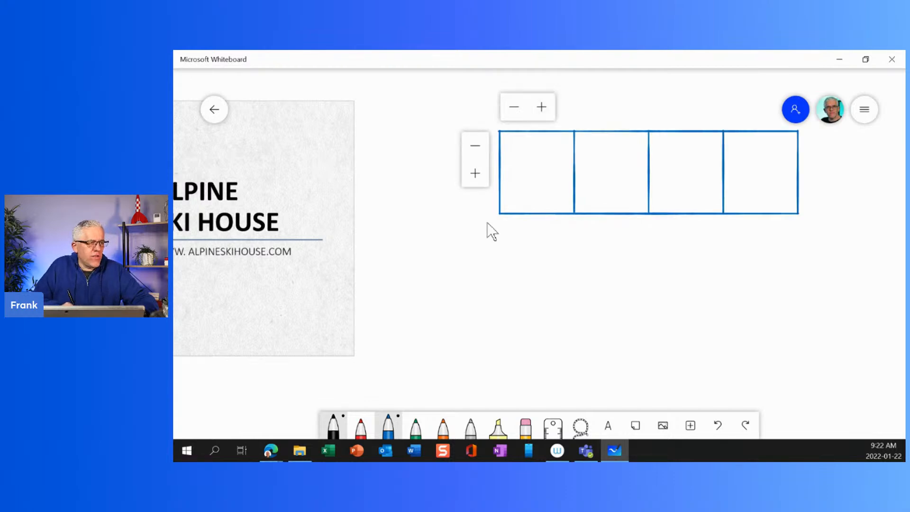
click(475, 173)
click(475, 173)
click(541, 107)
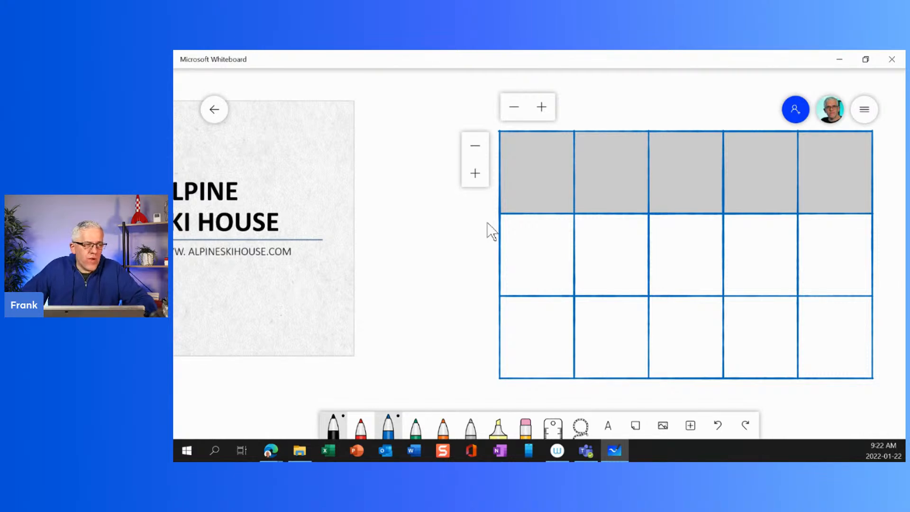
Check the image formats available for exporting the whiteboard, then close the export options without exporting.
click(864, 114)
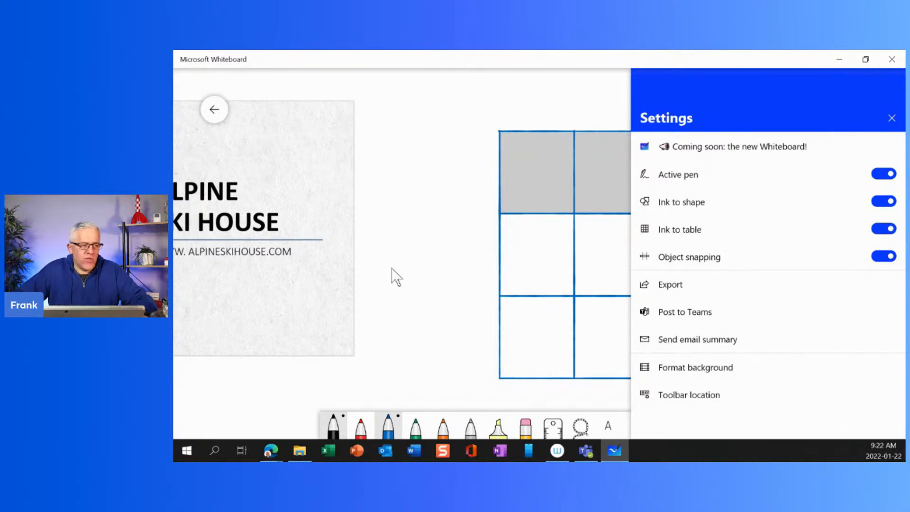
click(712, 283)
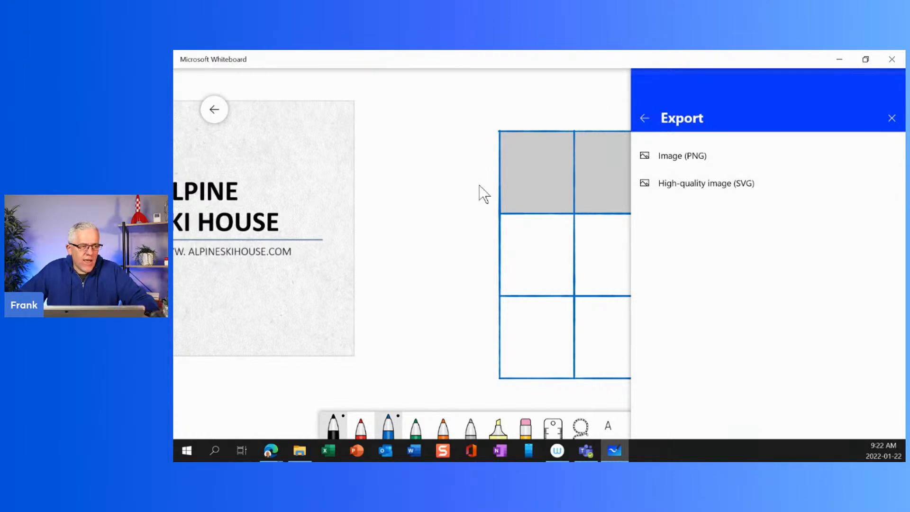
click(463, 218)
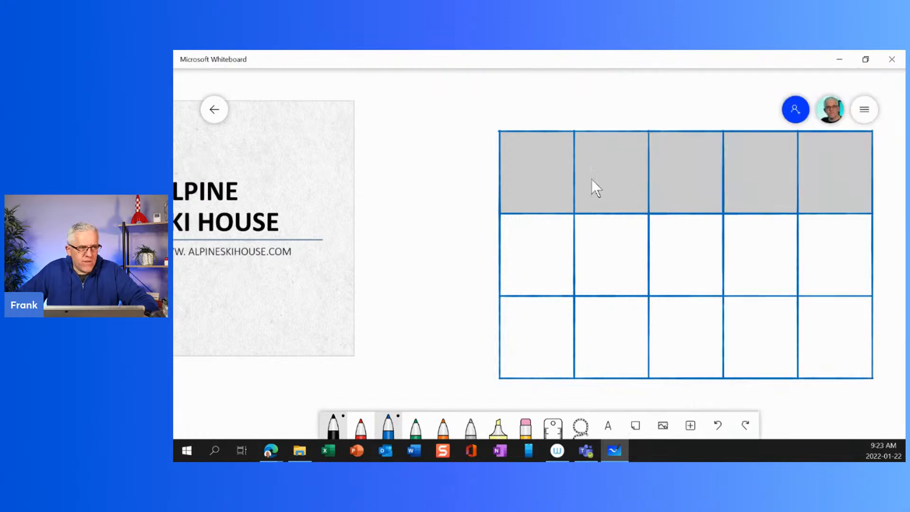
Post the whiteboard to the Hiking Maps channel of The Hike Shop team in Teams and close the posting options.
click(866, 111)
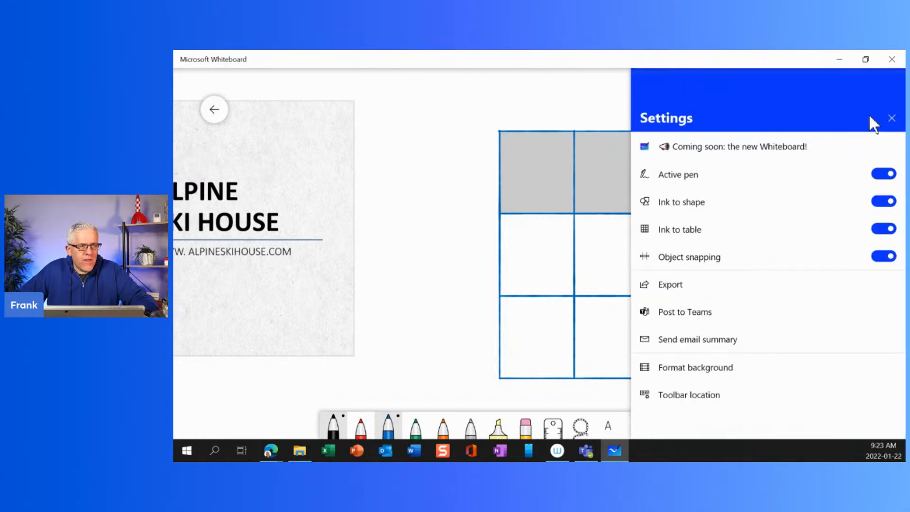
click(718, 318)
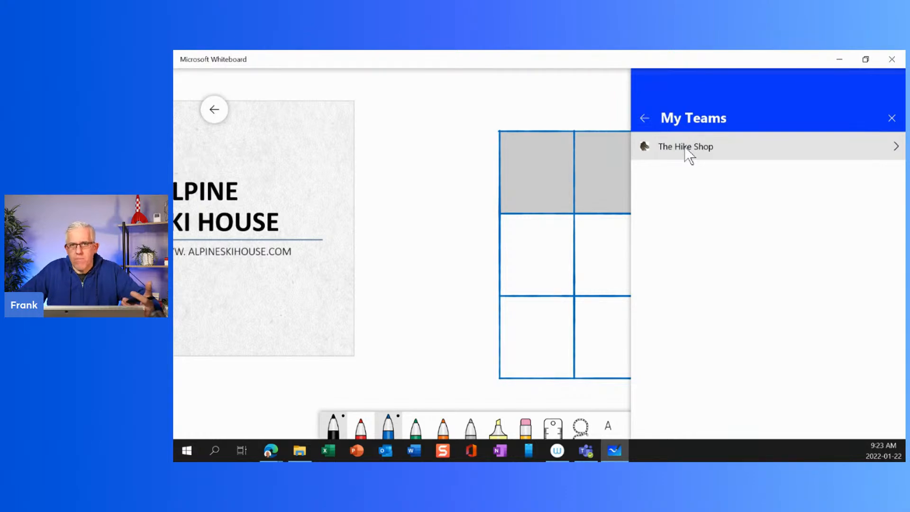
click(685, 148)
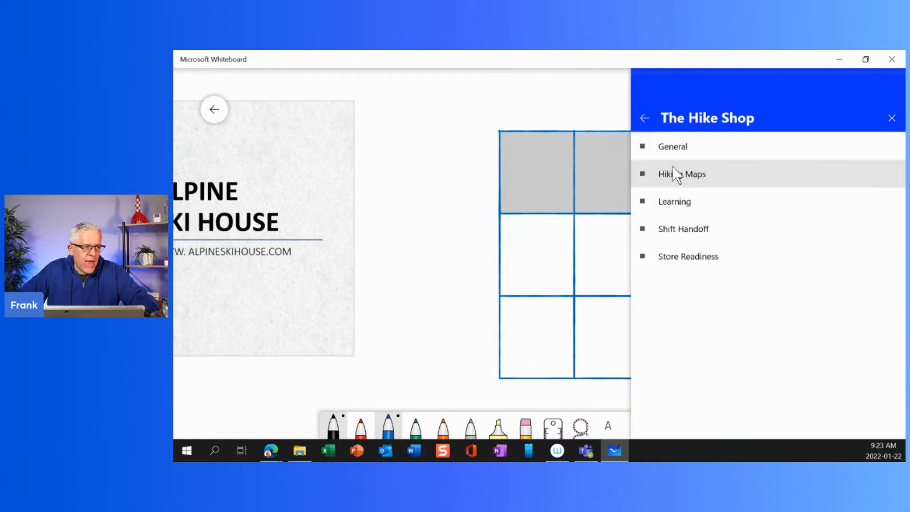
click(674, 174)
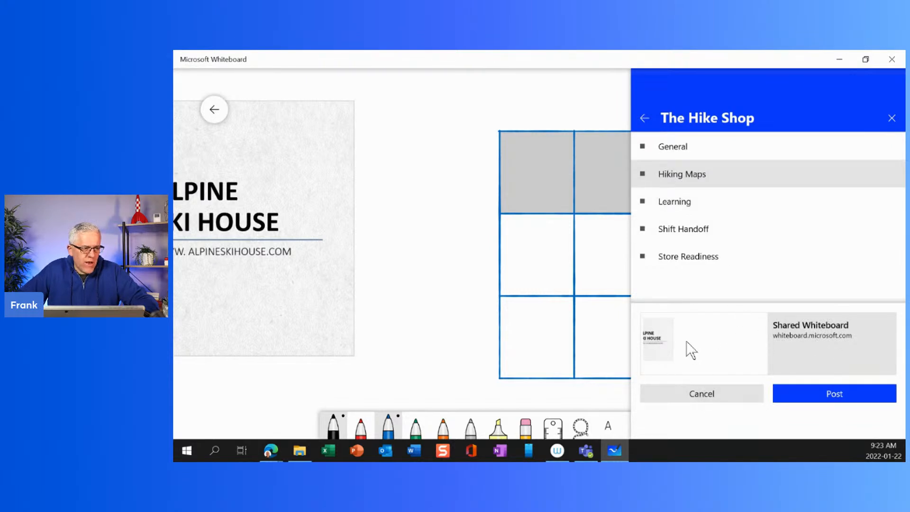
click(826, 392)
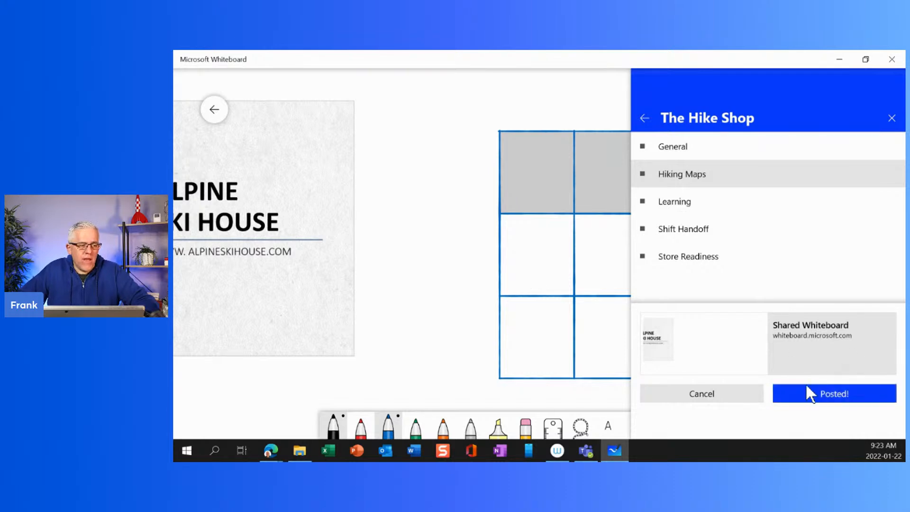
click(713, 396)
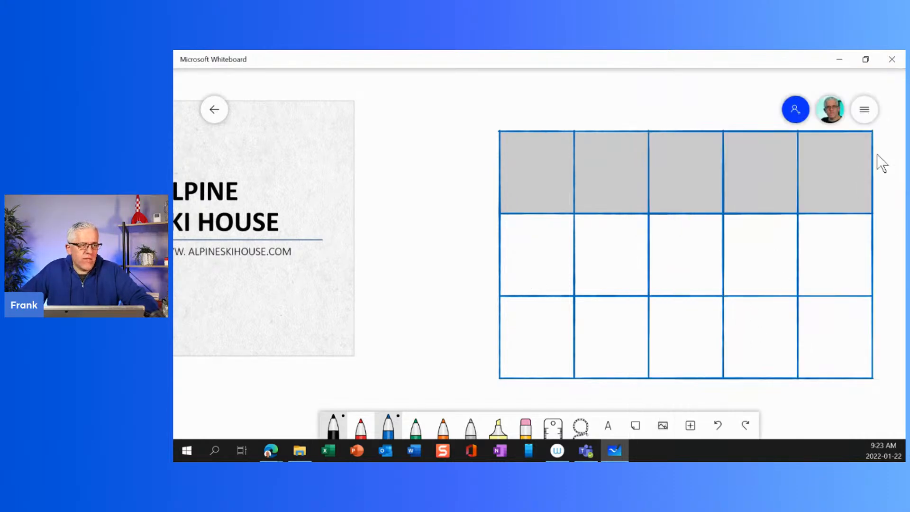
Preview the whiteboard's email summary, then cancel it without sending.
click(868, 111)
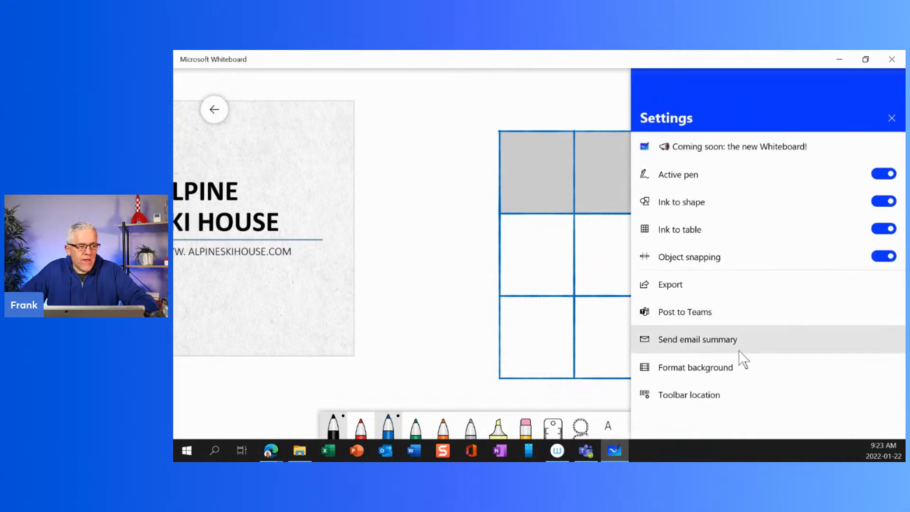
click(715, 340)
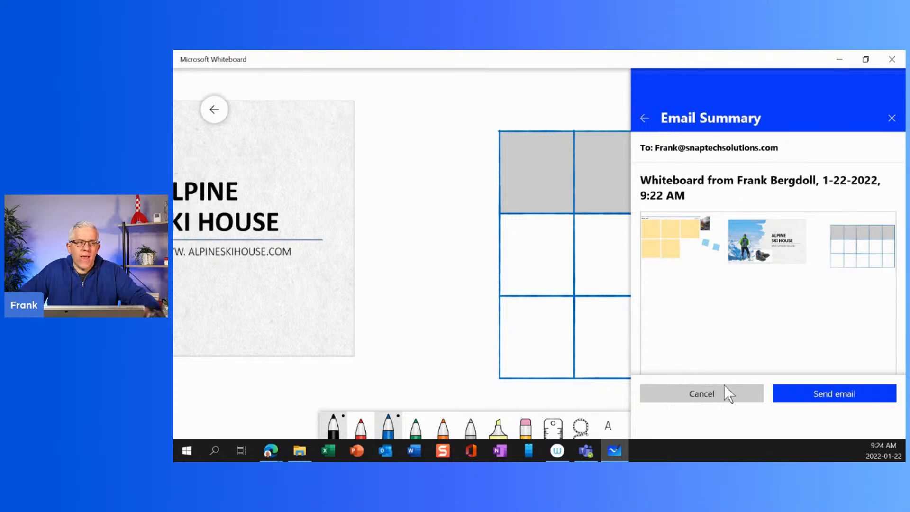
click(717, 396)
Add a like to the hiking boots picture and another like to the Alpine Ski House slide, then clear the selection.
drag(374, 332, 784, 345)
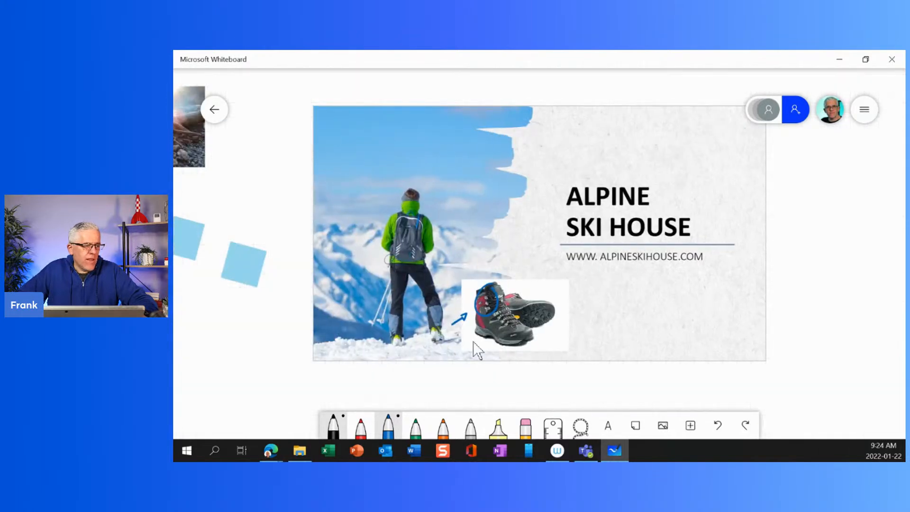
click(511, 312)
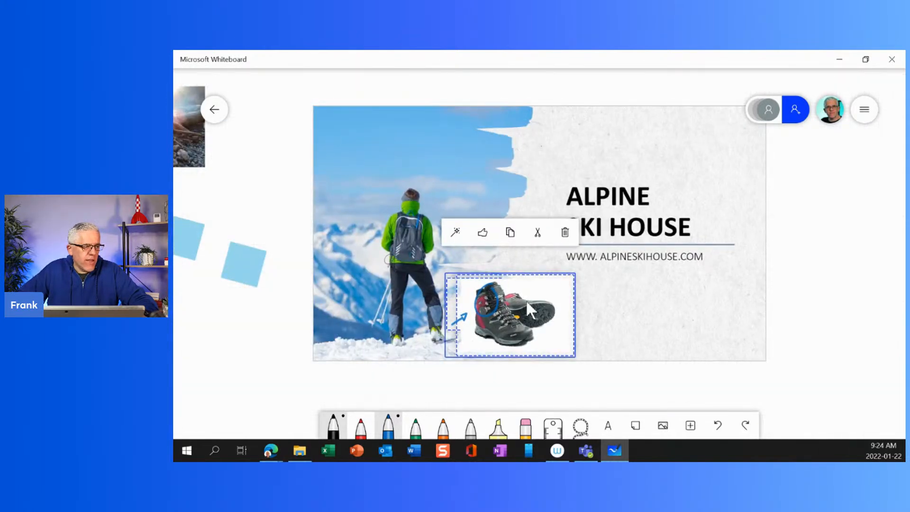
click(482, 232)
click(545, 386)
click(642, 329)
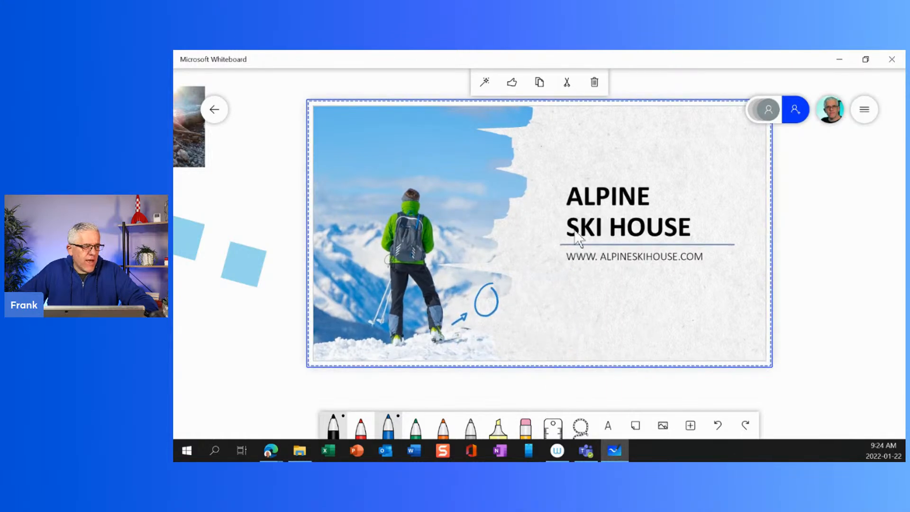
click(511, 81)
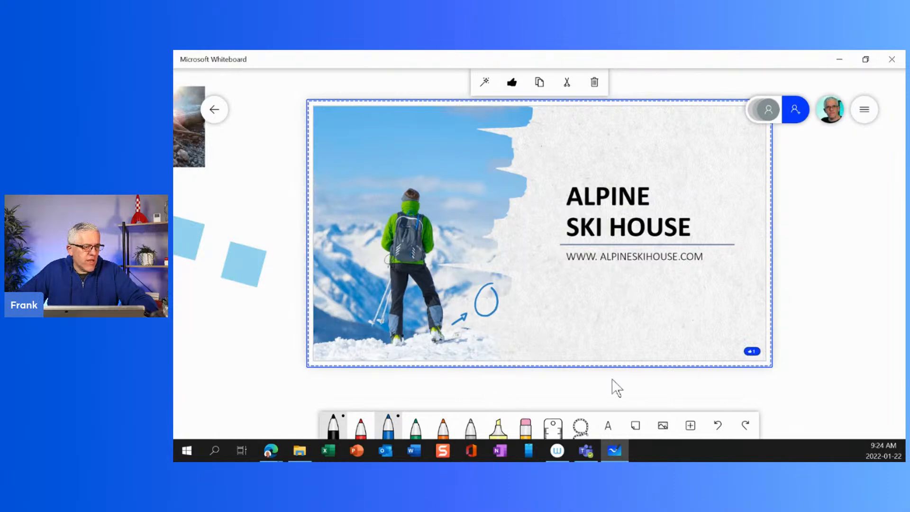
click(871, 314)
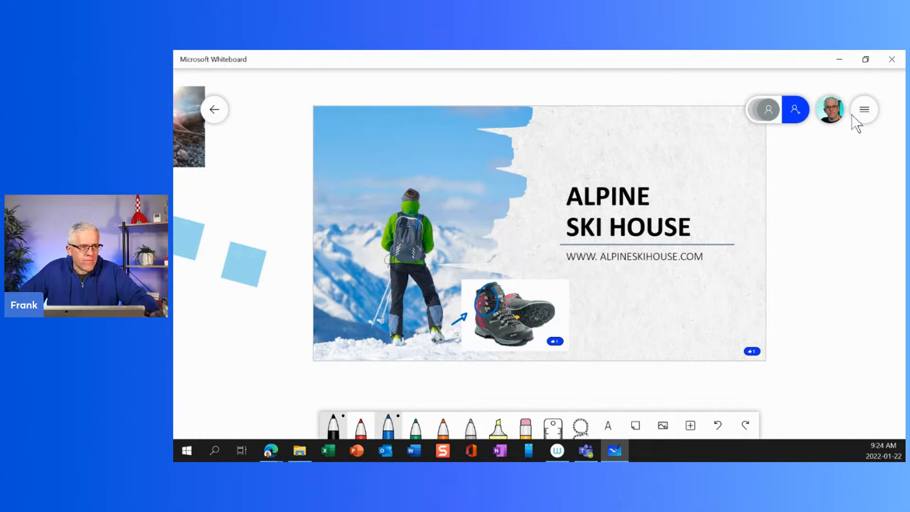
Check which toolbar locations are offered in the whiteboard settings without changing the current one.
click(865, 110)
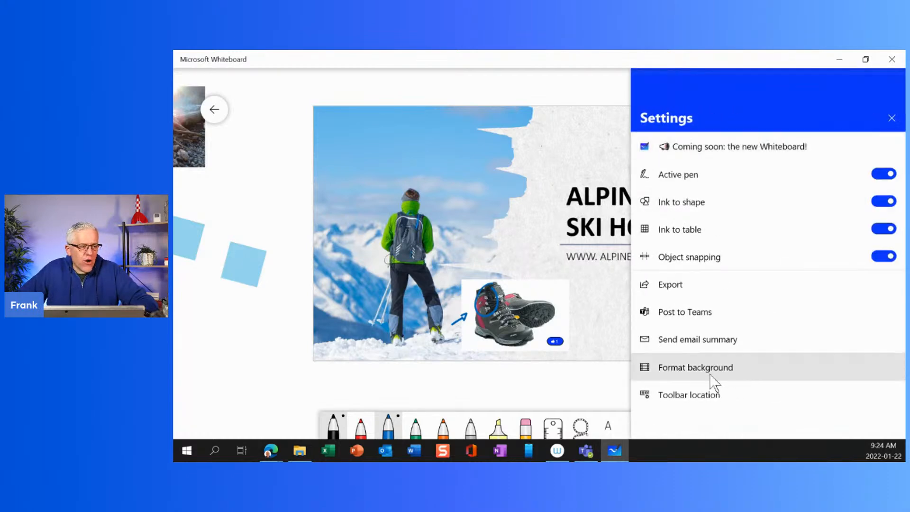
click(680, 396)
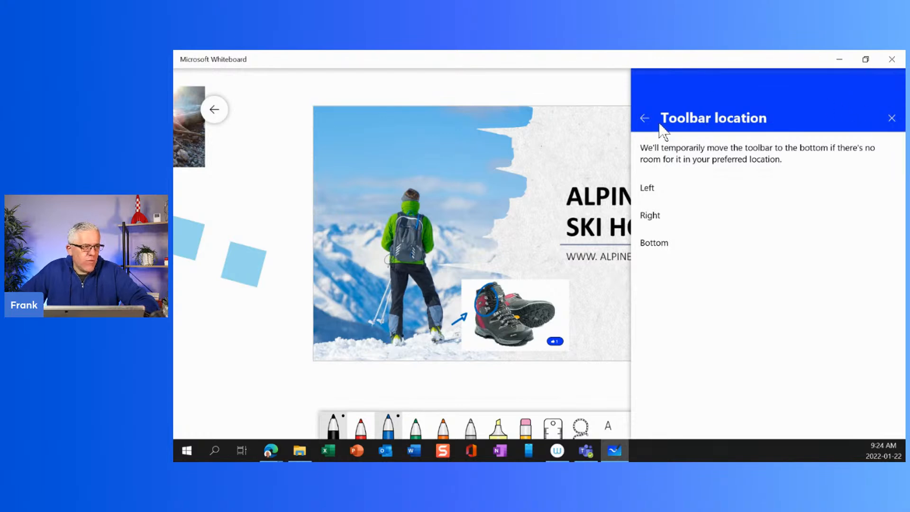
click(645, 118)
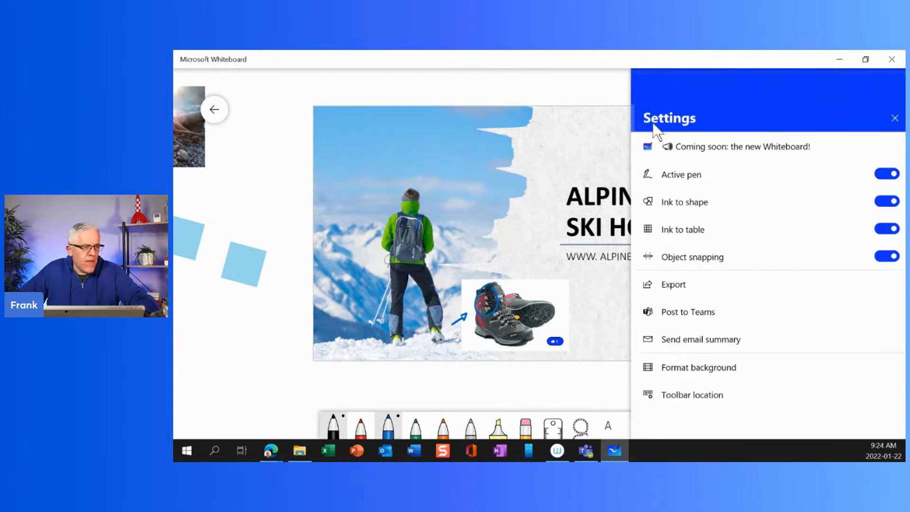
Change the whiteboard's grid background to Dot and return to the canvas.
click(716, 375)
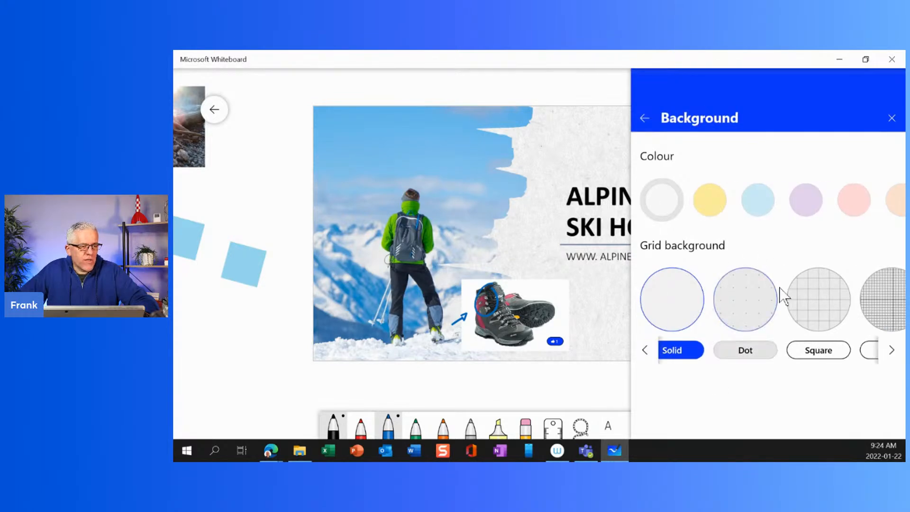
click(734, 317)
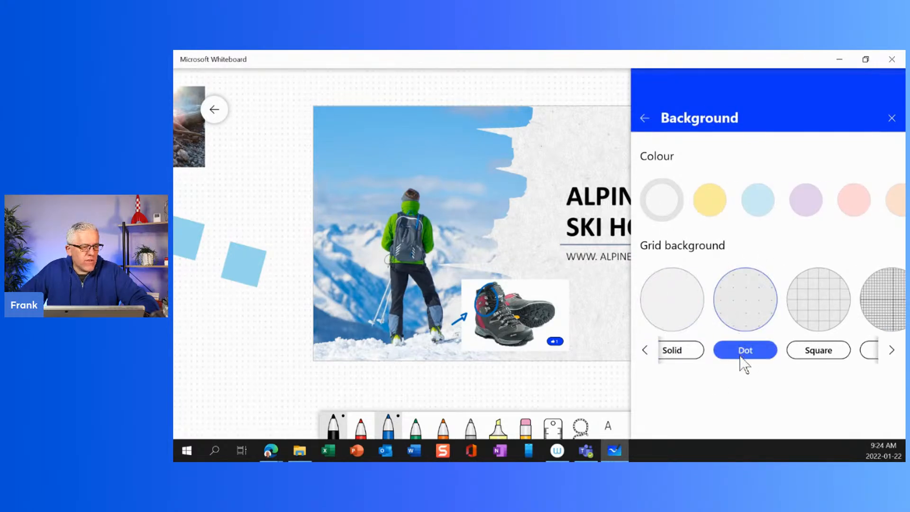
click(462, 394)
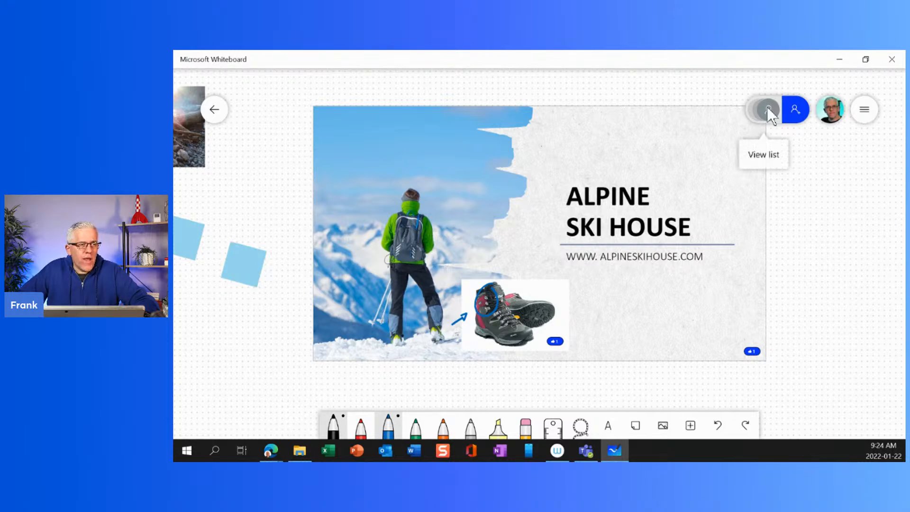
Look over the contact invitation options and the participant list, then close them without adding anyone.
click(794, 110)
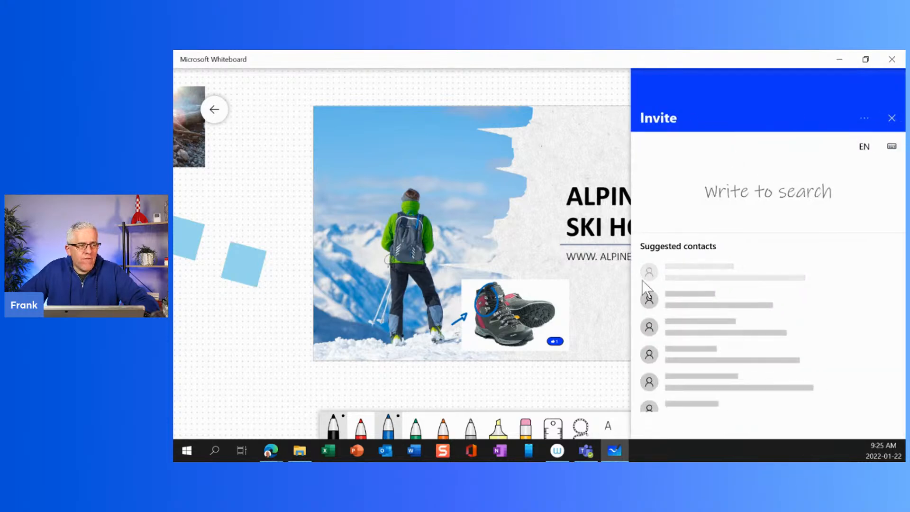
click(891, 118)
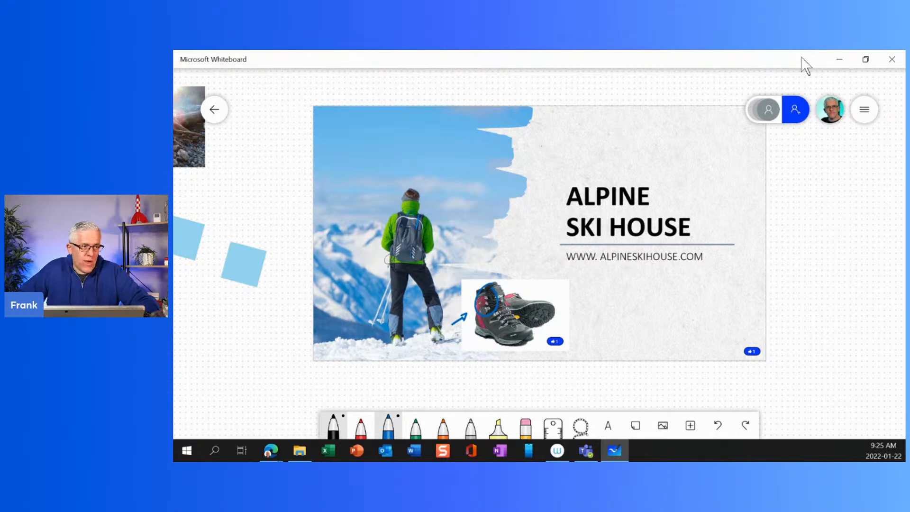
click(769, 109)
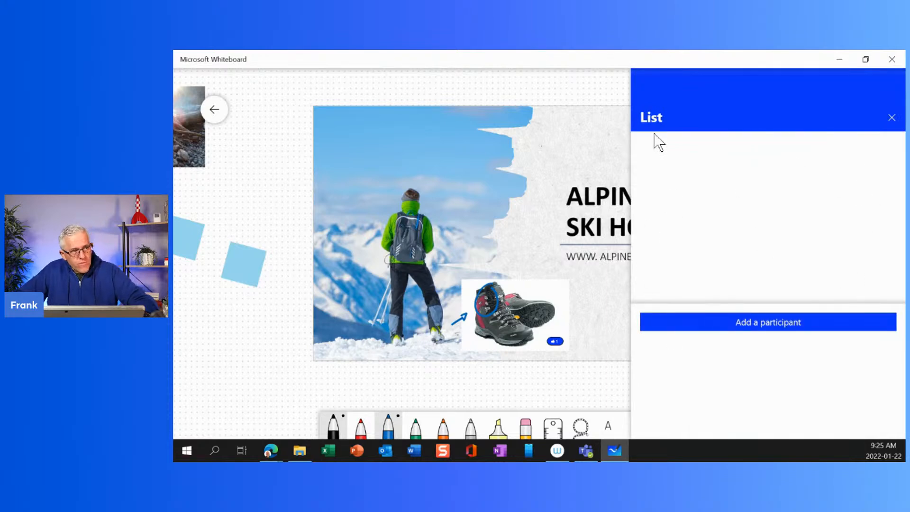
click(744, 324)
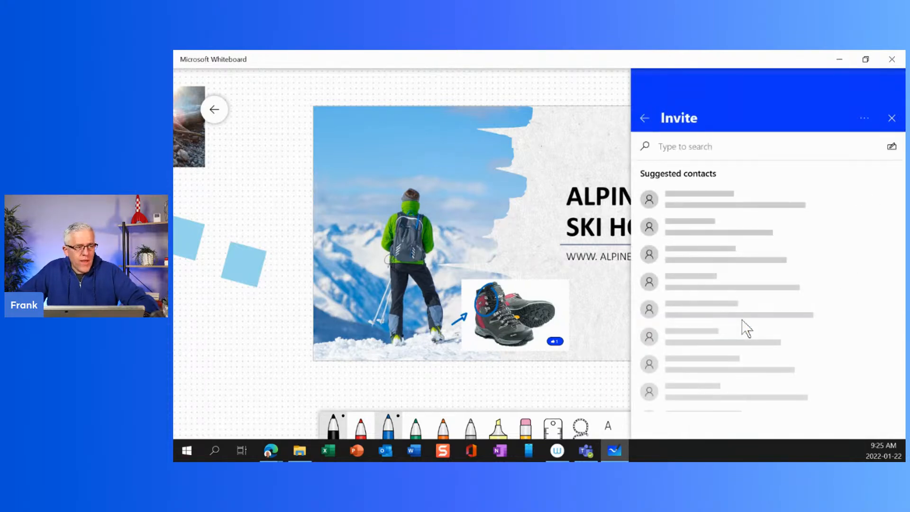
click(894, 119)
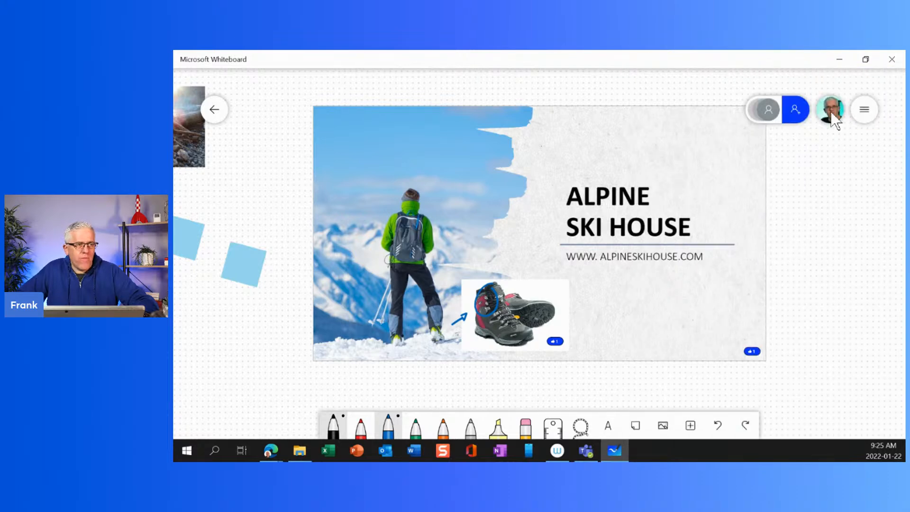
click(867, 109)
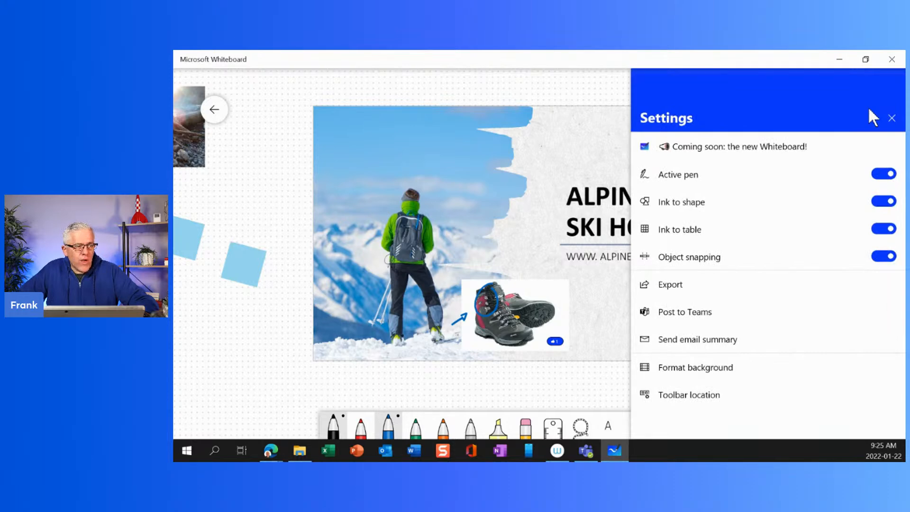
click(611, 86)
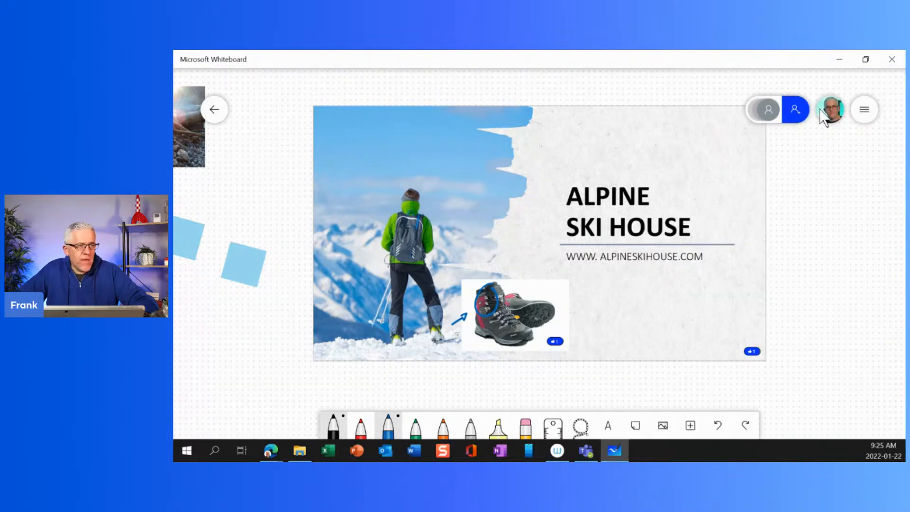
Create a web sharing link for the whiteboard from the invite options, copy it and return to the canvas.
click(795, 113)
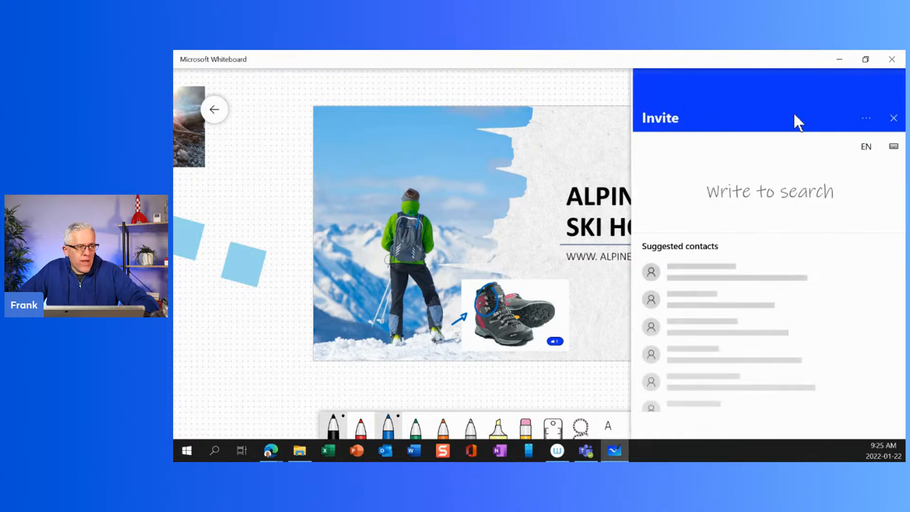
click(865, 128)
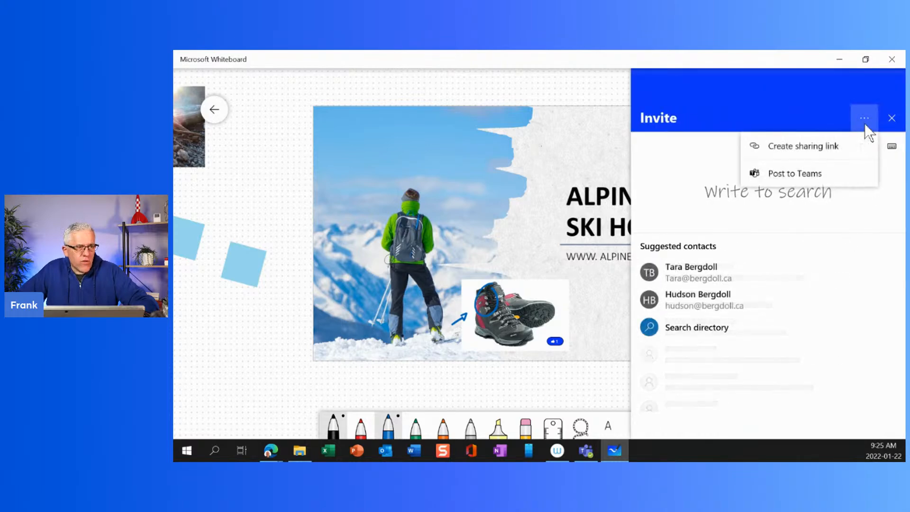
click(806, 143)
click(805, 147)
click(748, 203)
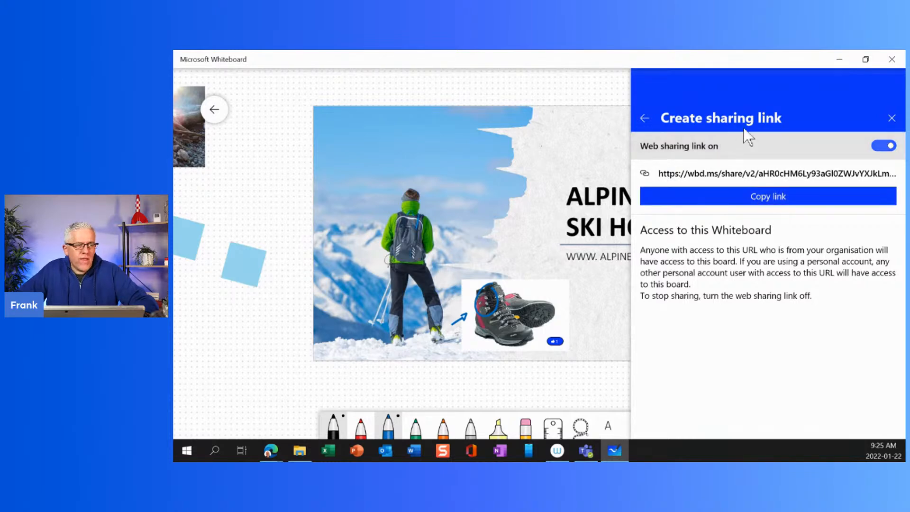
click(892, 119)
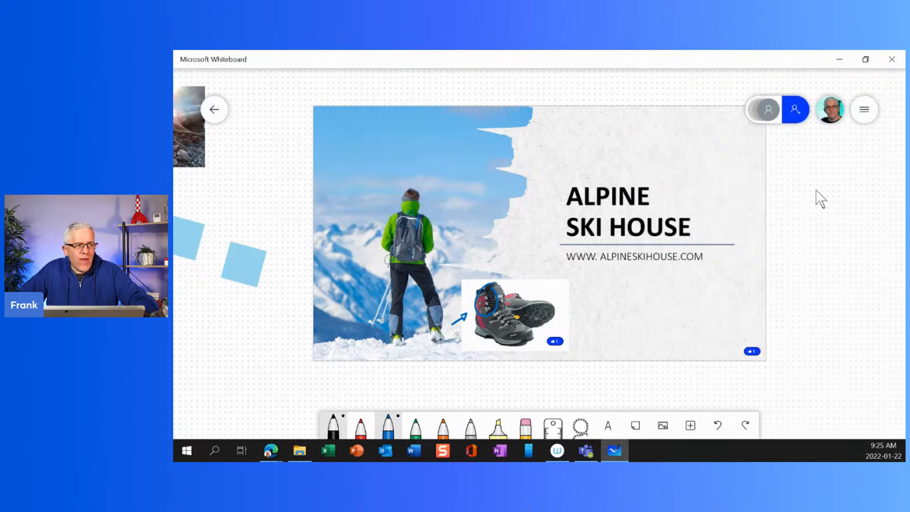
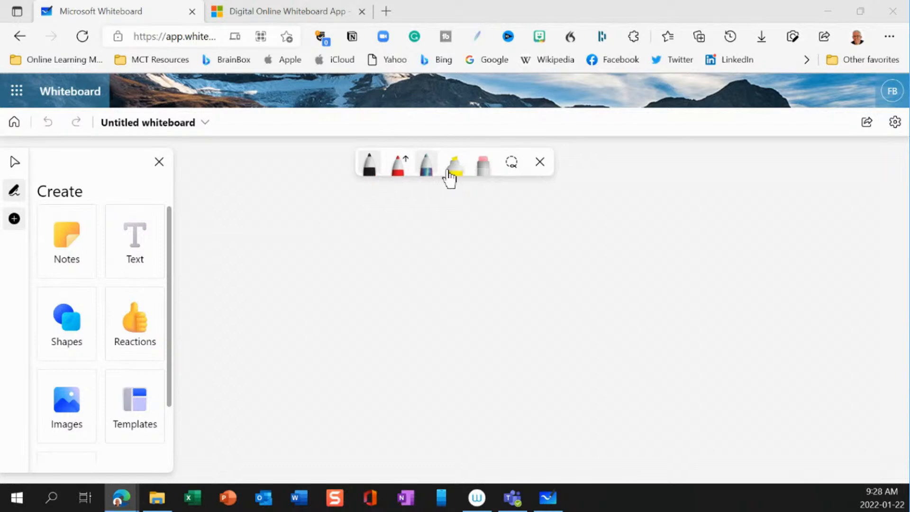
In the web version, open the yellow highlighter's colour and thickness options, then switch through the eraser to the black pen and open its options.
click(408, 179)
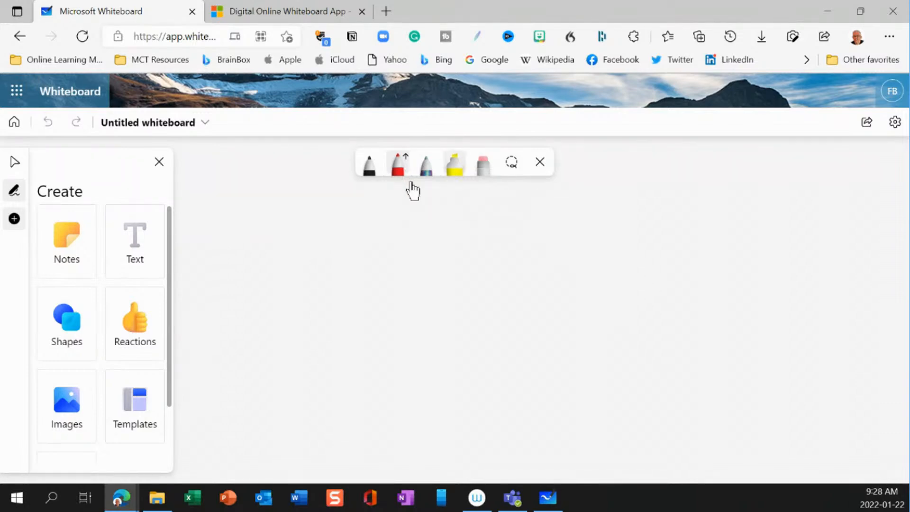
key(alt+h)
key(alt+h)
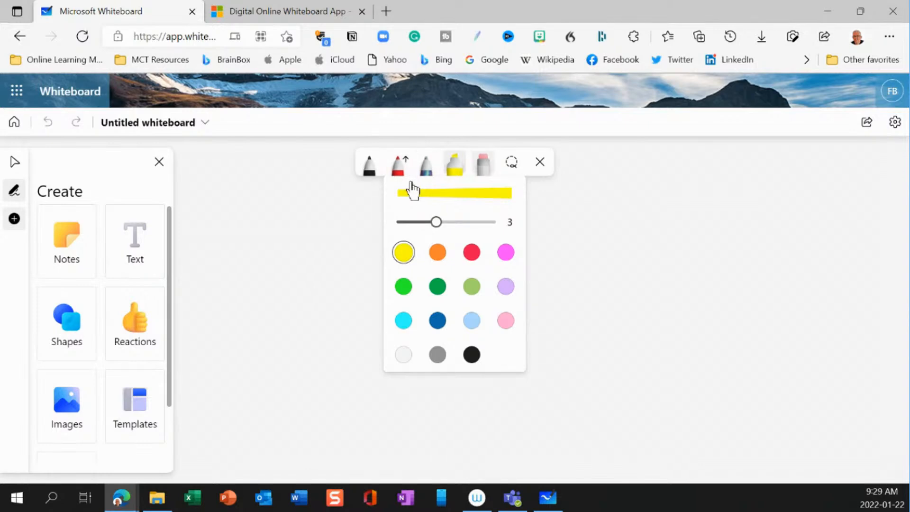
click(483, 164)
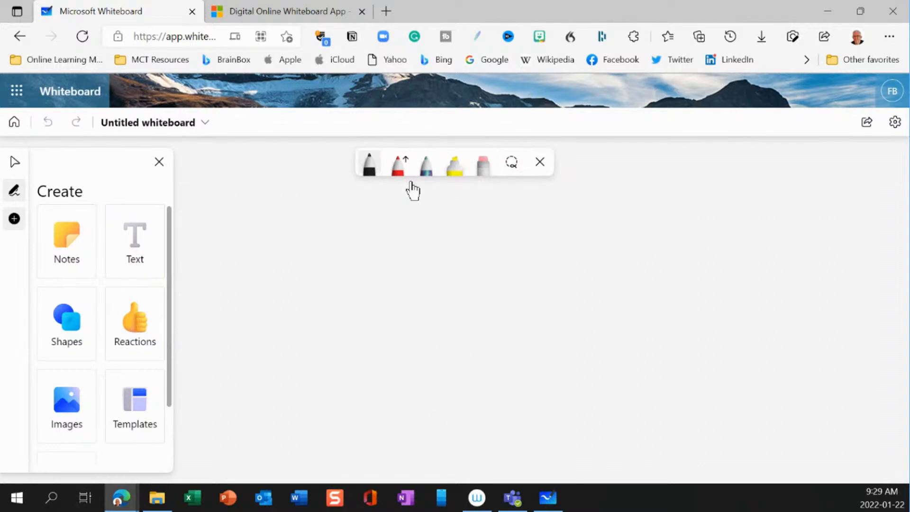
click(369, 164)
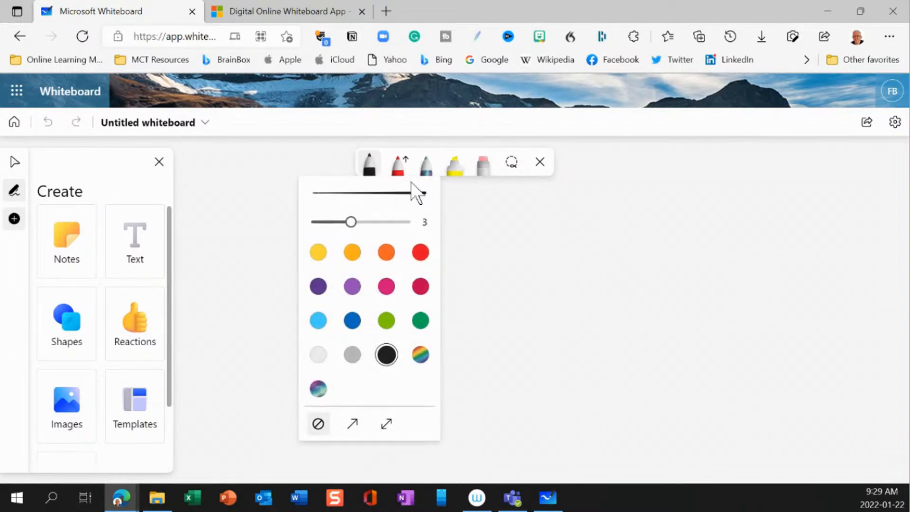
Set the black pen's colour to dark purple, sketch a wavy line and a circle, and handwrite "my writing" beside them.
click(319, 286)
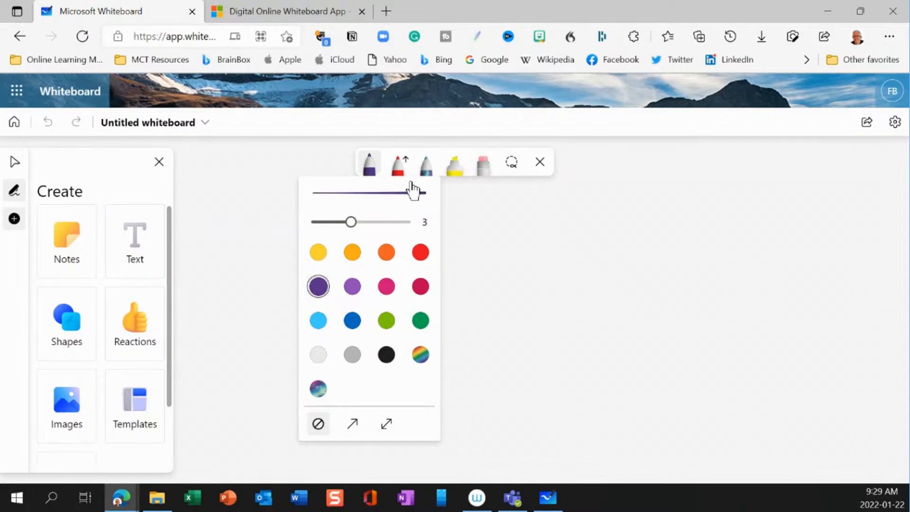
click(473, 259)
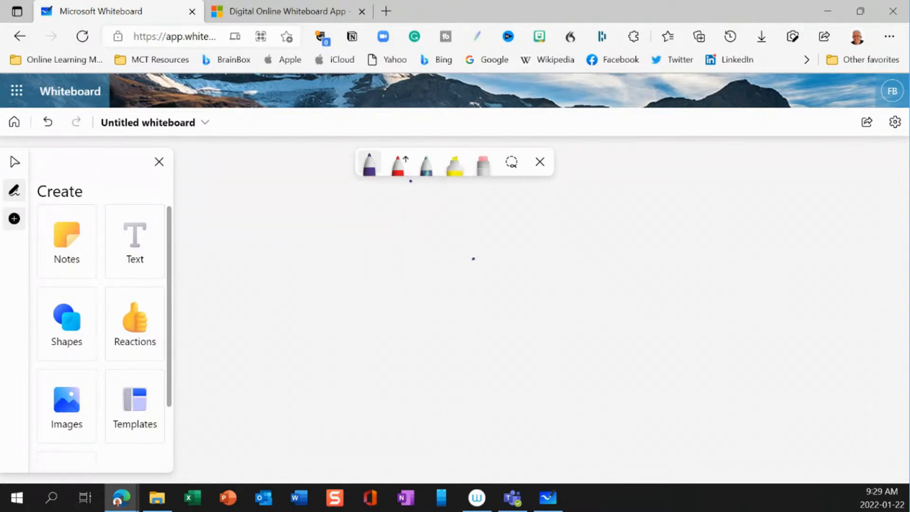
mouse_move(364, 220)
mouse_down()
mouse_move(404, 241)
mouse_move(499, 245)
mouse_move(495, 271)
mouse_move(458, 272)
mouse_up()
mouse_move(539, 231)
mouse_down()
mouse_move(568, 228)
mouse_move(577, 245)
mouse_up()
mouse_move(585, 213)
mouse_down()
mouse_move(651, 186)
mouse_move(676, 164)
mouse_move(685, 187)
mouse_up()
drag(610, 201, 617, 197)
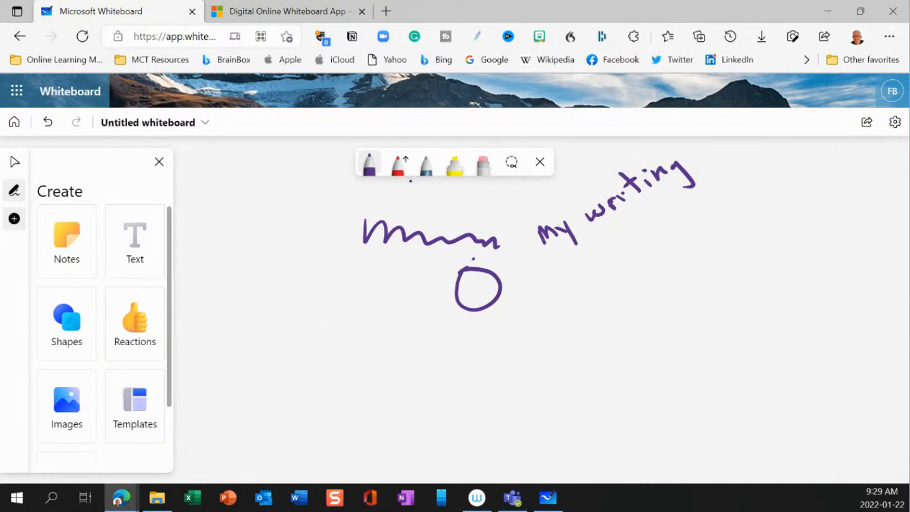
Draw a long curved arrow below and beyond the handwritten words with the red single-arrow pen.
click(399, 169)
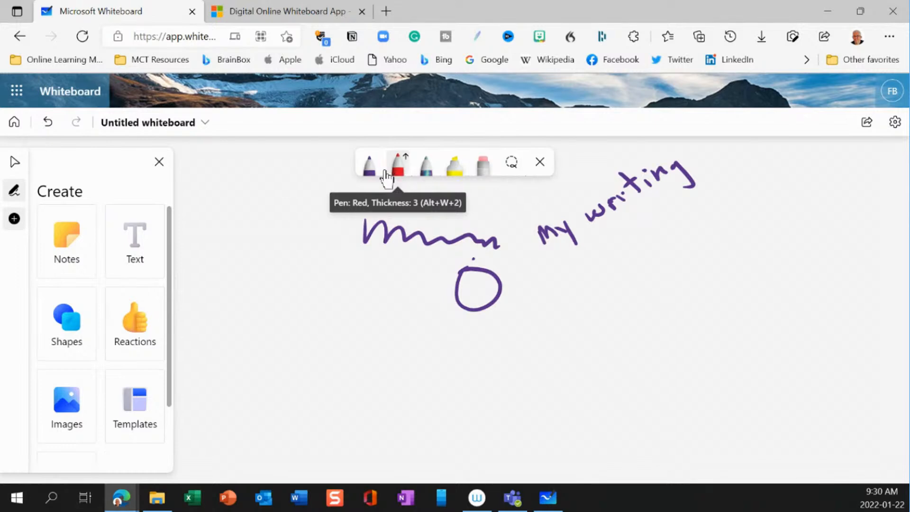
click(398, 171)
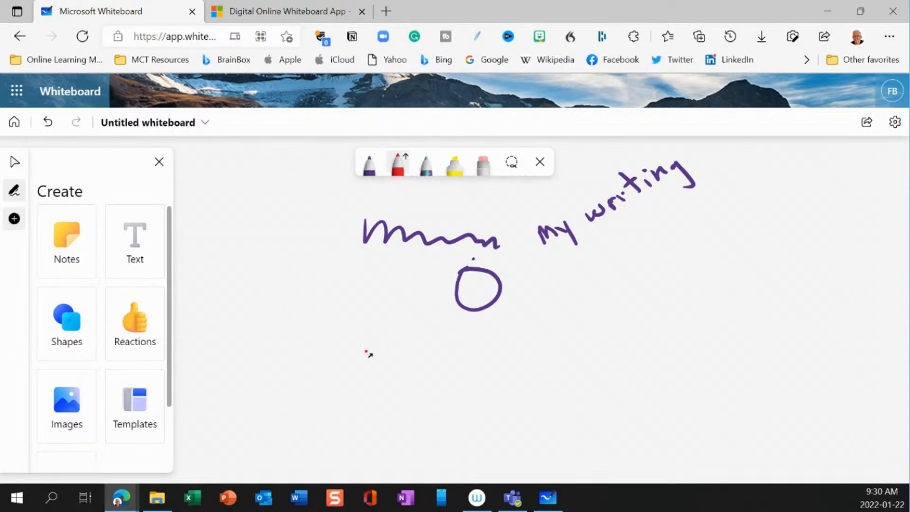
scroll(363, 353, down, 5)
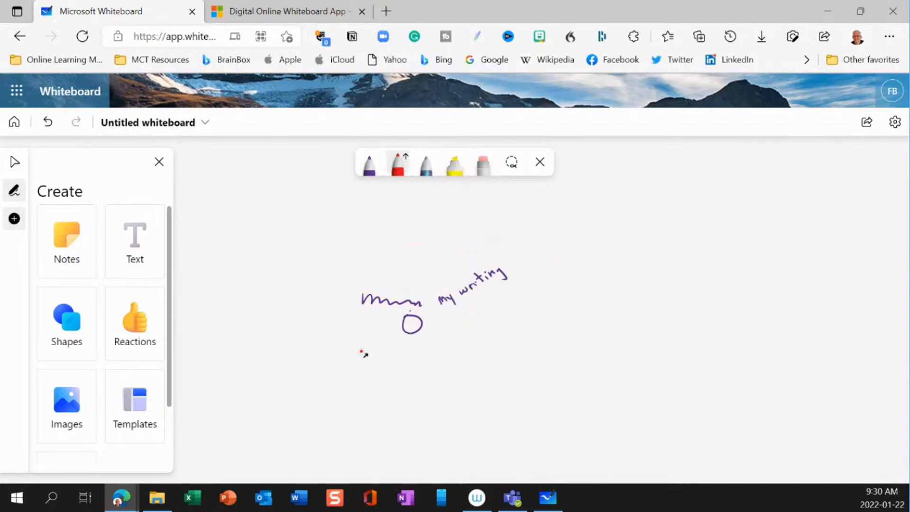
scroll(395, 366, down, 2)
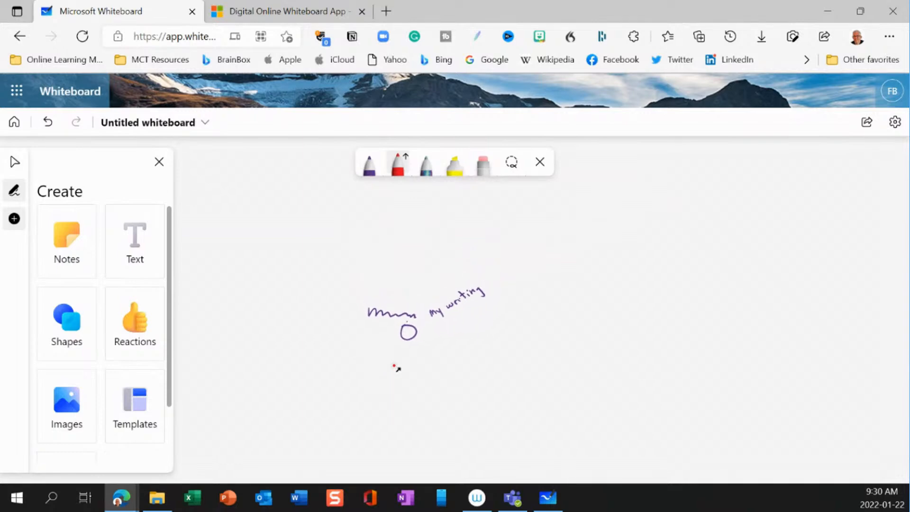
scroll(395, 367, up, 2)
scroll(396, 367, up, 3)
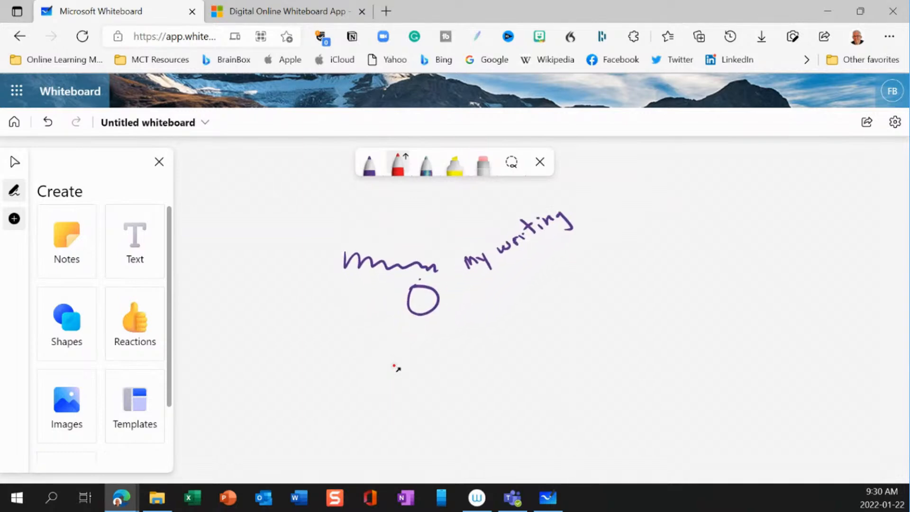
scroll(395, 367, up, 2)
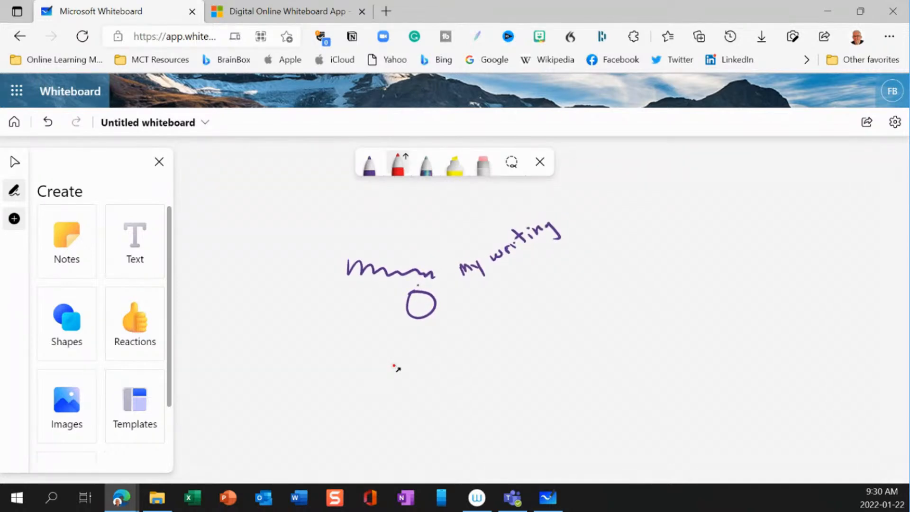
drag(502, 381, 650, 264)
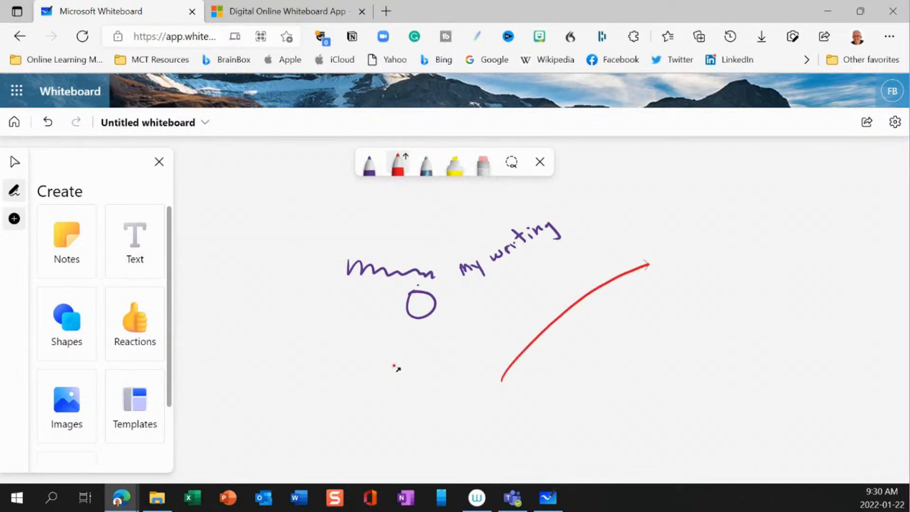
Leave inking for selection mode, reactivate the red arrow pen and draw a short arrow beneath "my writing".
key(Escape)
scroll(416, 300, down, 4)
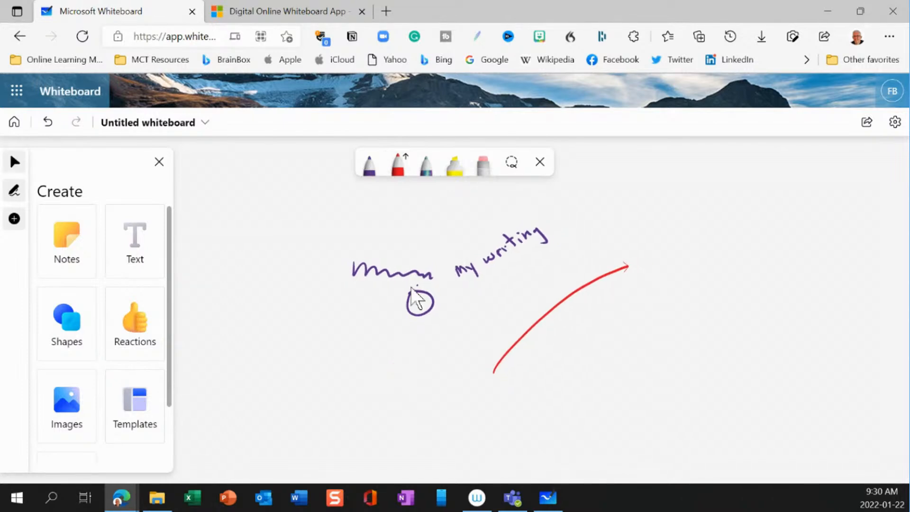
scroll(416, 300, up, 3)
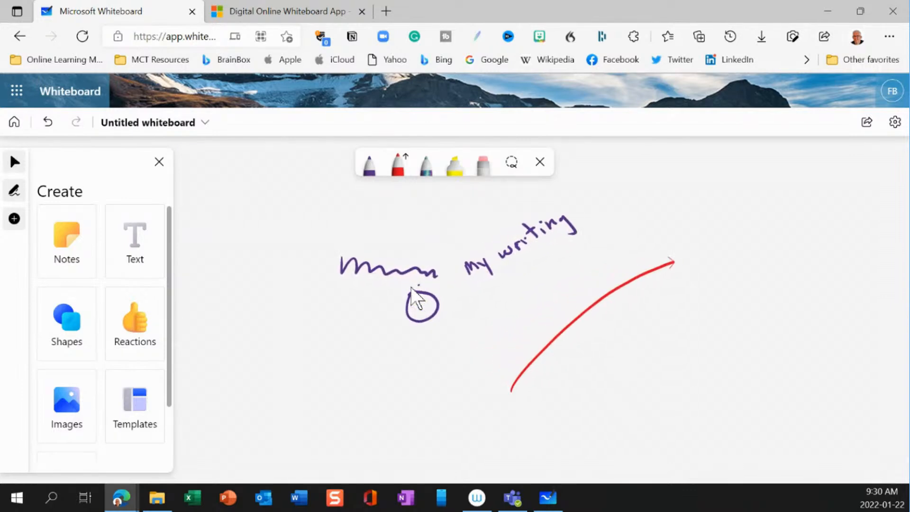
scroll(415, 298, down, 4)
scroll(416, 300, up, 3)
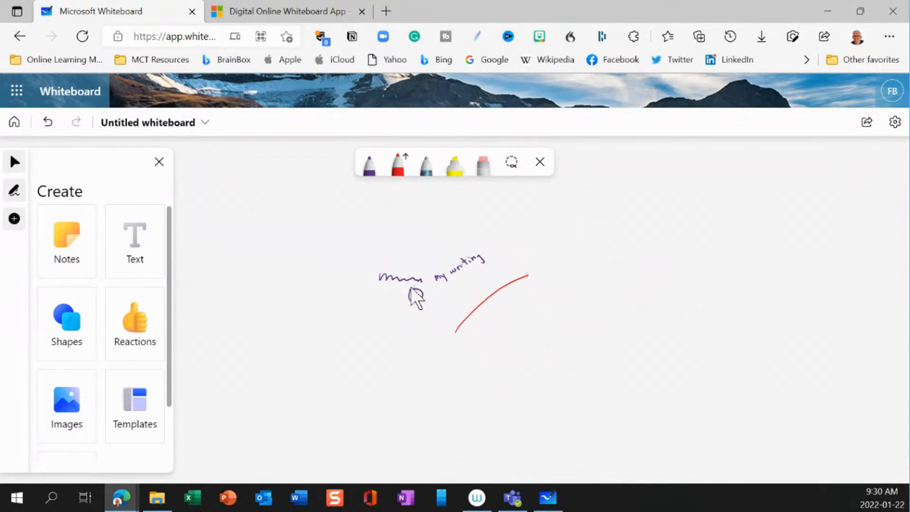
scroll(416, 300, up, 5)
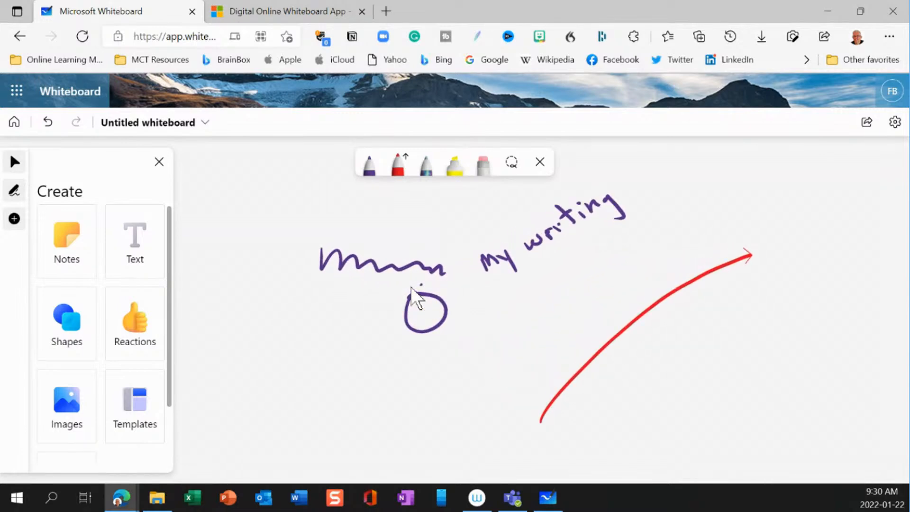
key(alt+w)
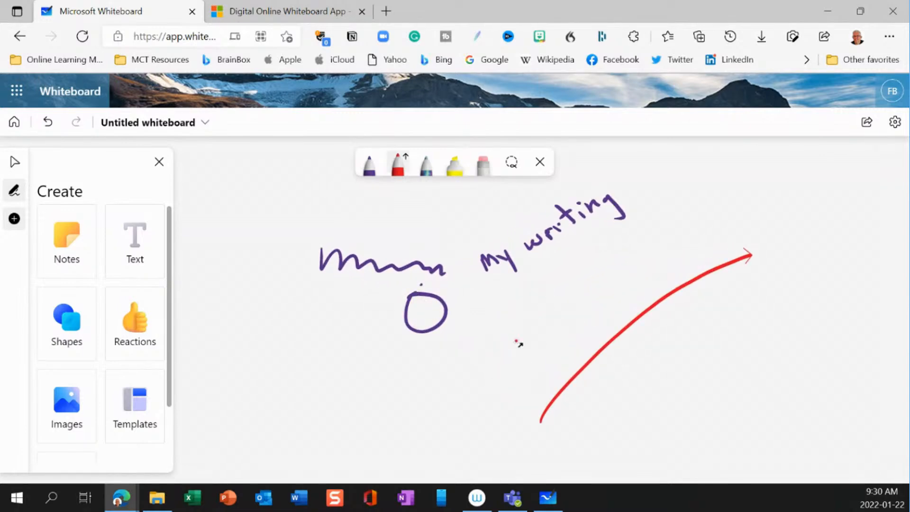
drag(478, 343, 535, 288)
Draw three arrows with hand-drawn heads around the lower left of the circle using the purple pen.
click(370, 165)
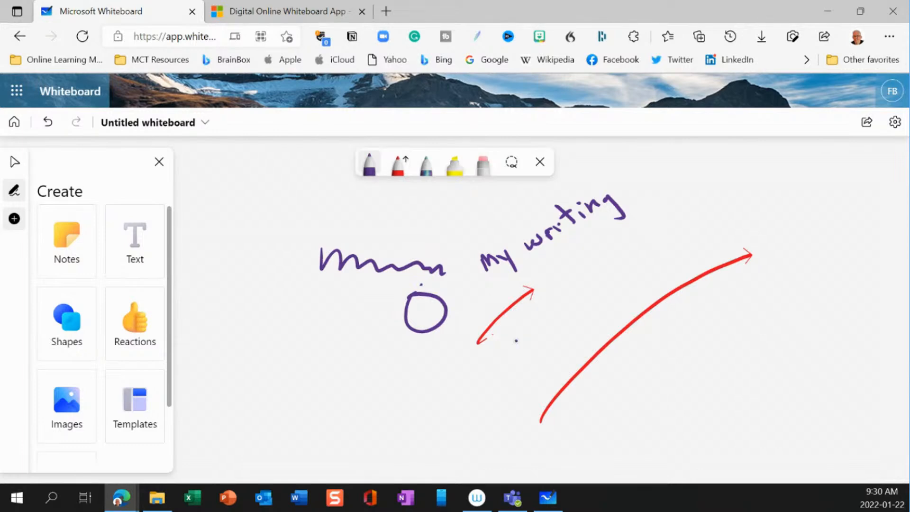
mouse_move(358, 411)
mouse_down()
mouse_move(428, 379)
mouse_move(428, 392)
mouse_up()
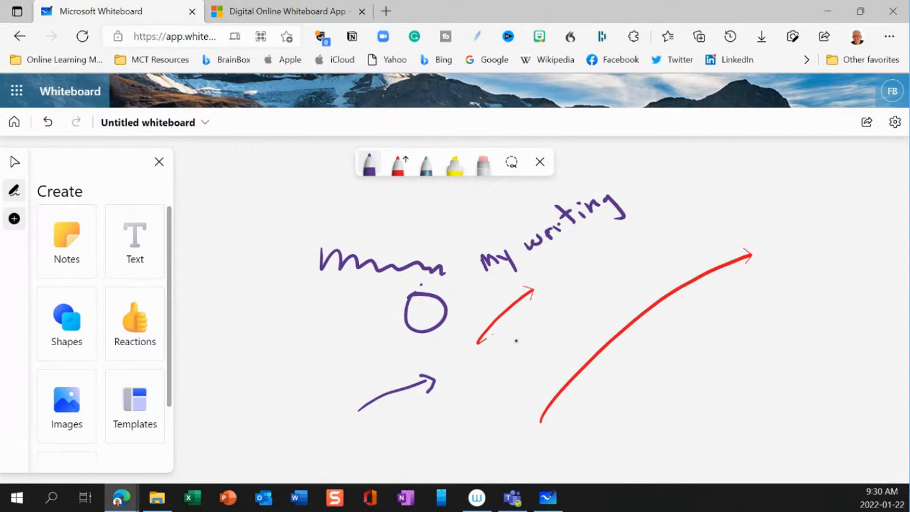
mouse_move(289, 383)
mouse_down()
mouse_move(328, 349)
mouse_move(334, 362)
mouse_up()
mouse_move(250, 348)
mouse_down()
mouse_move(320, 310)
mouse_move(312, 328)
mouse_move(324, 311)
mouse_up()
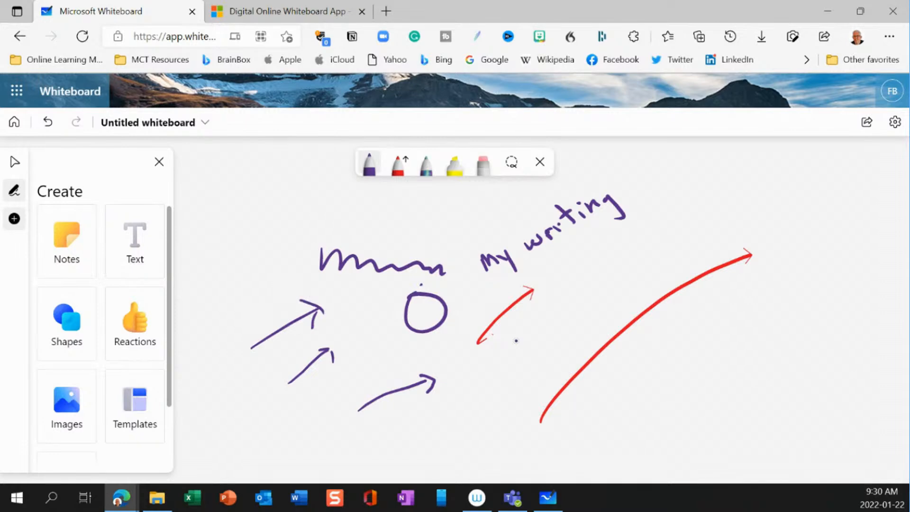
Set the Galaxy pen to double-headed arrows and draw a tiny one below the short red arrow and a longer one above the long red arrow.
click(428, 167)
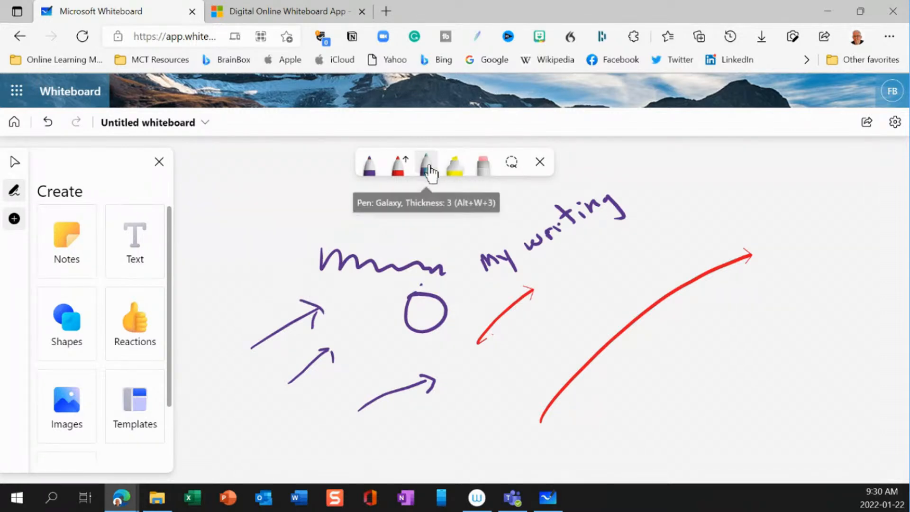
click(428, 169)
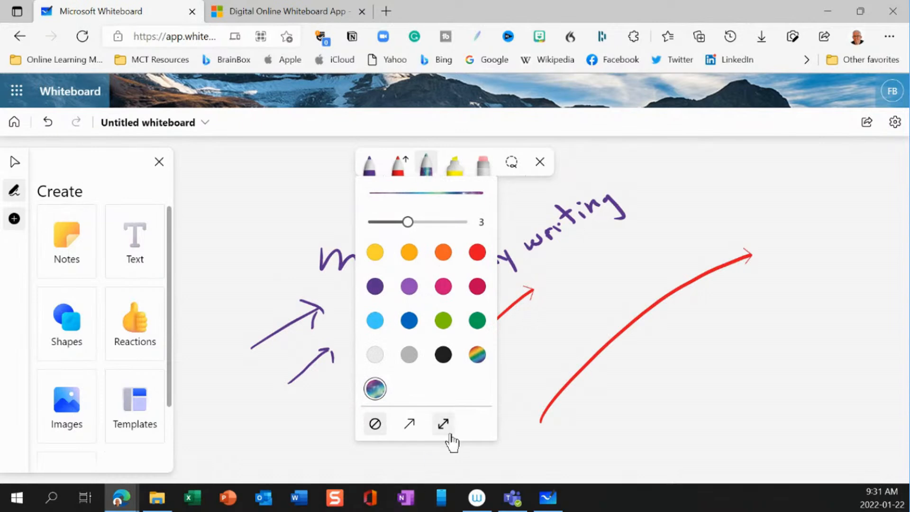
click(448, 428)
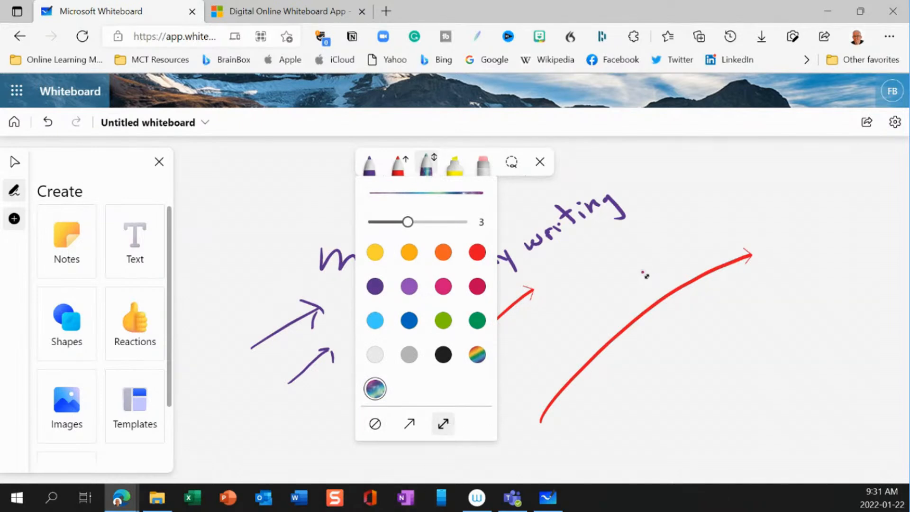
click(620, 264)
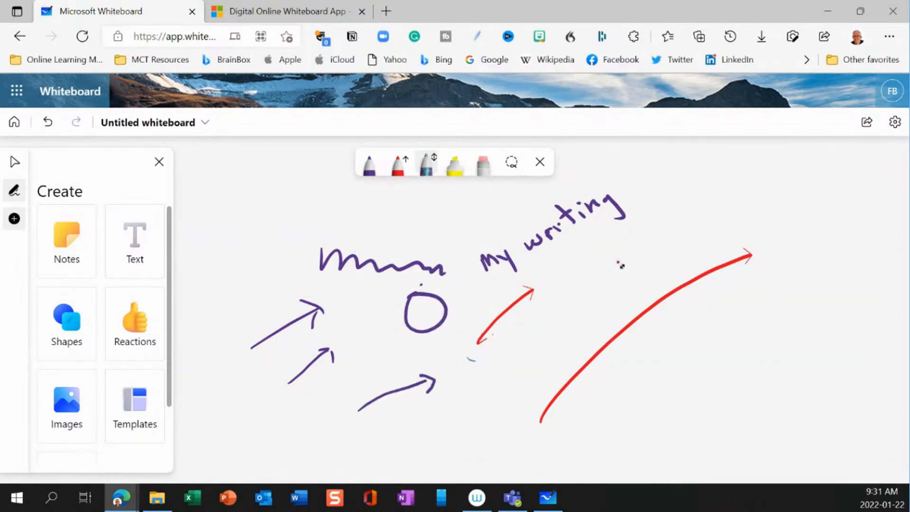
drag(467, 357, 475, 361)
drag(571, 313, 644, 244)
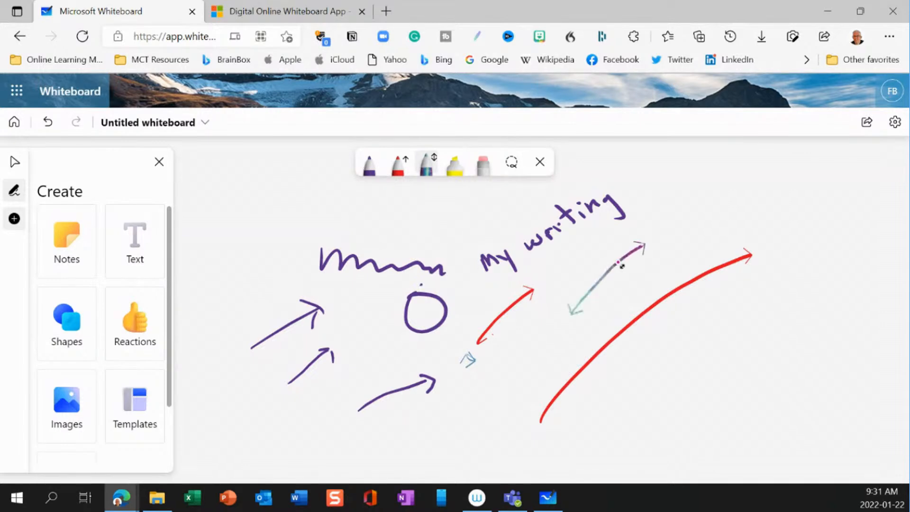
Switch to lasso select and back to the third pen, and draw another double-headed arrow just below "writing".
click(512, 162)
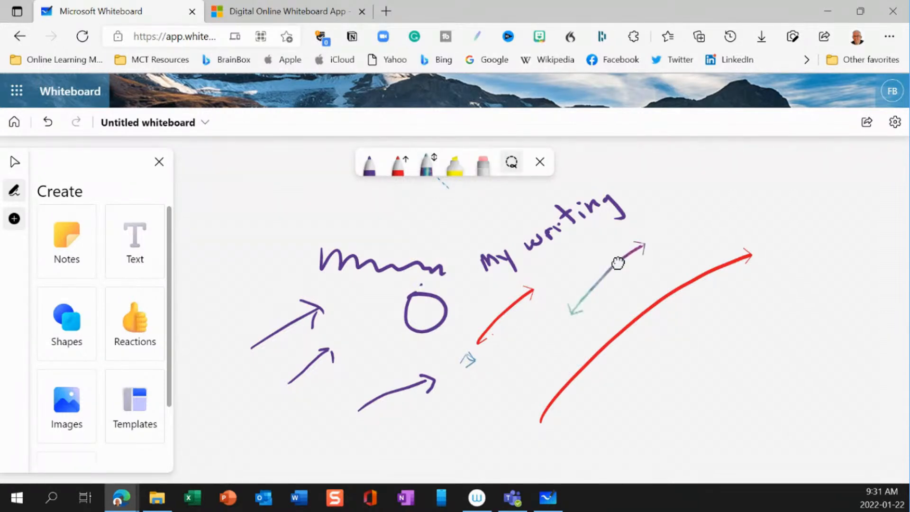
click(427, 165)
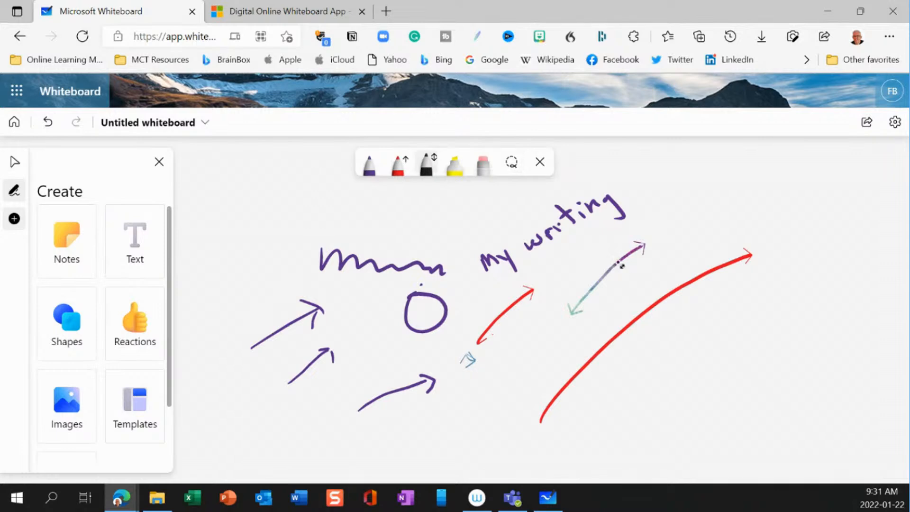
drag(574, 269, 616, 219)
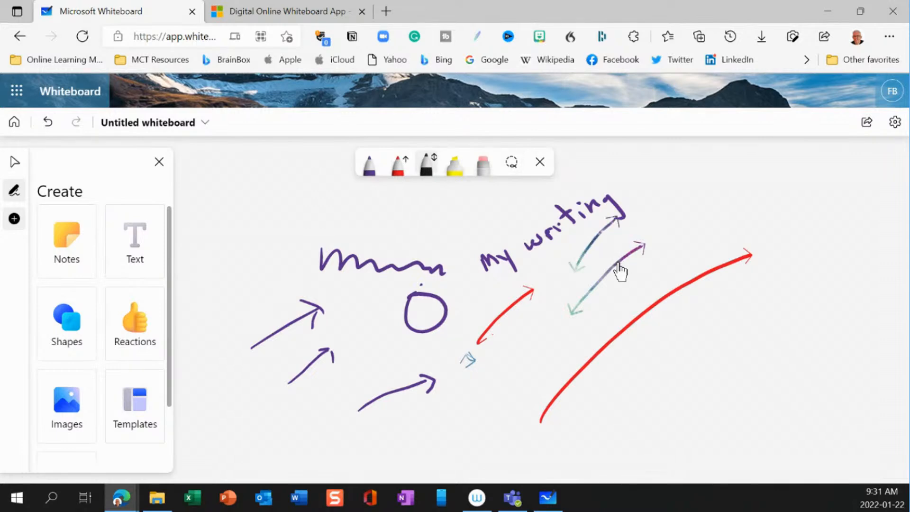
Turn off the third pen's arrowheads and draw a wavy line to the right of "my writing".
click(427, 165)
click(375, 424)
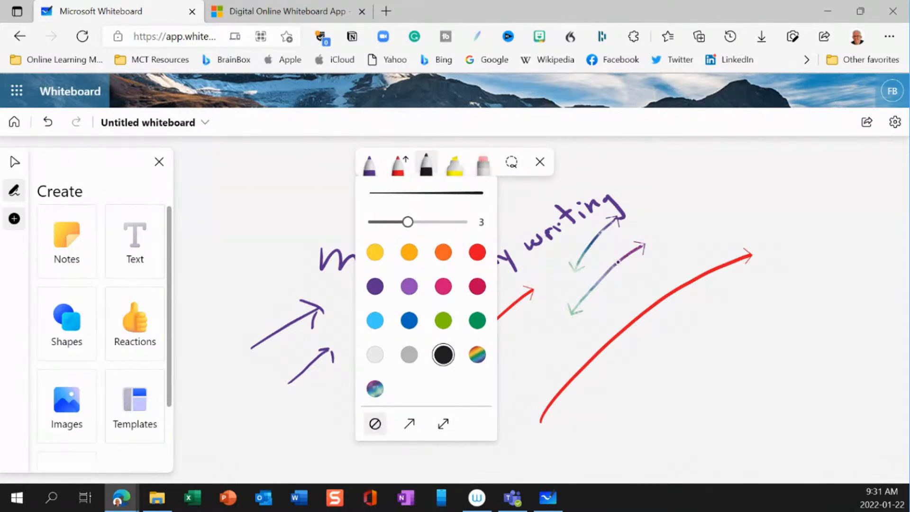
drag(653, 204, 807, 199)
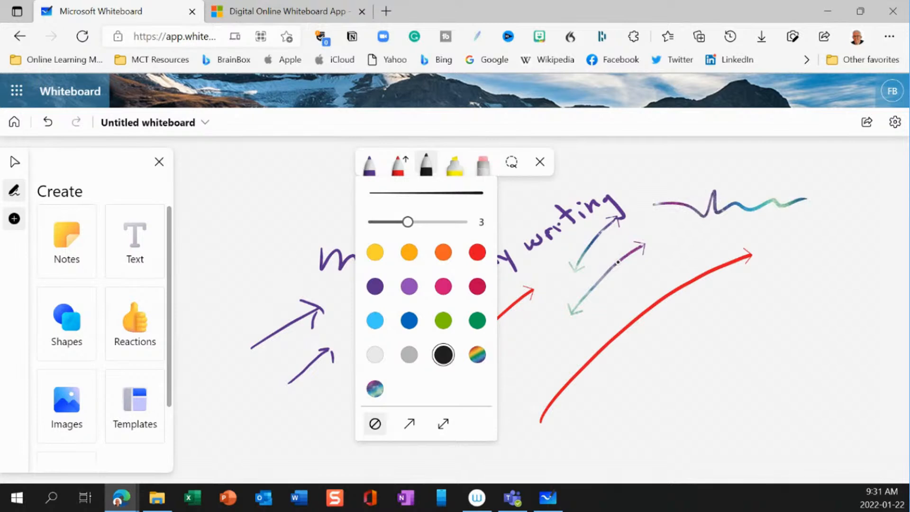
Set the third pen to yellow with thickness 4 and draw a short stroke beside the long red arrow.
click(375, 286)
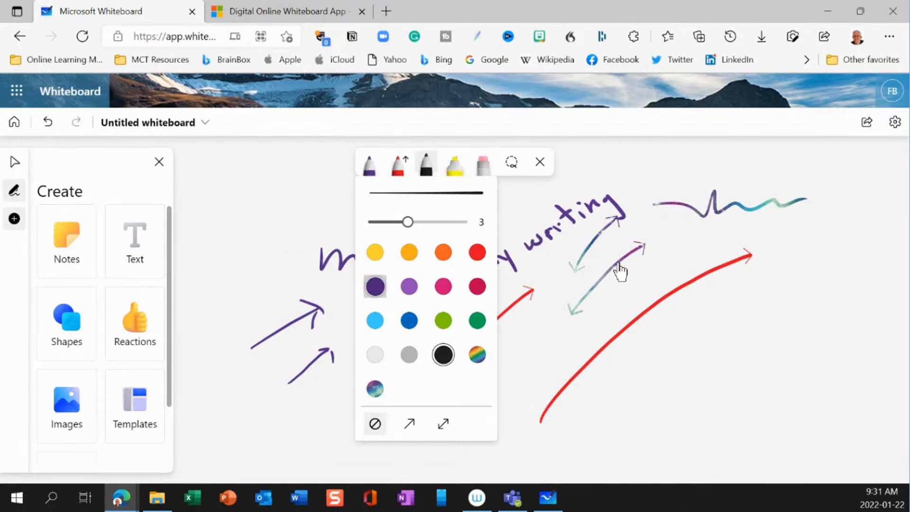
click(375, 252)
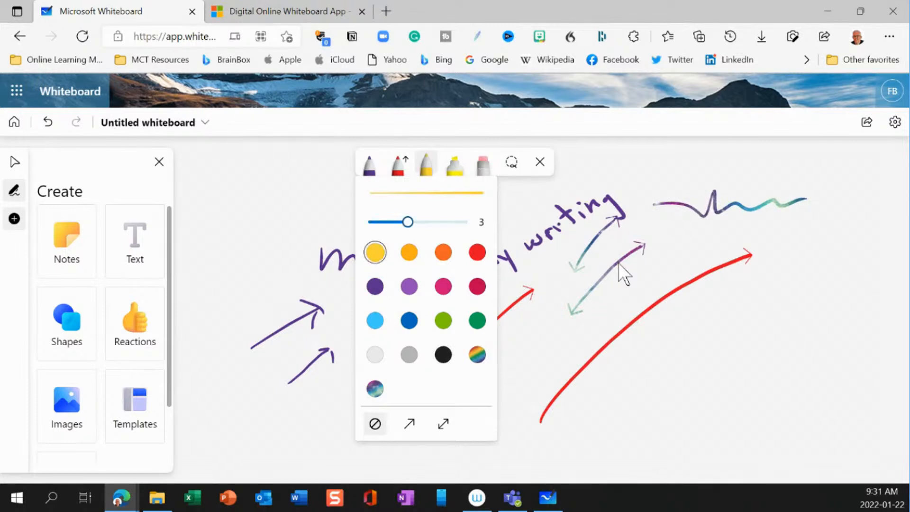
key(Right)
key(Left)
key(Right)
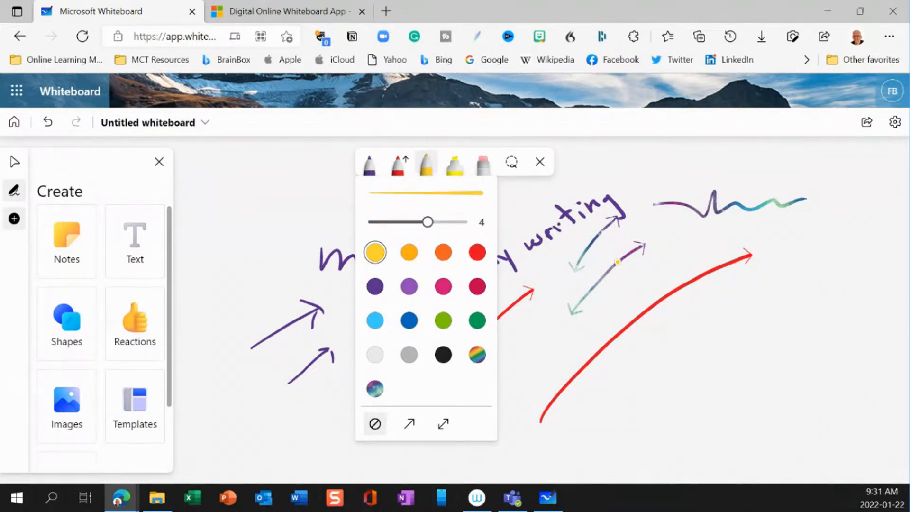
drag(552, 361, 629, 315)
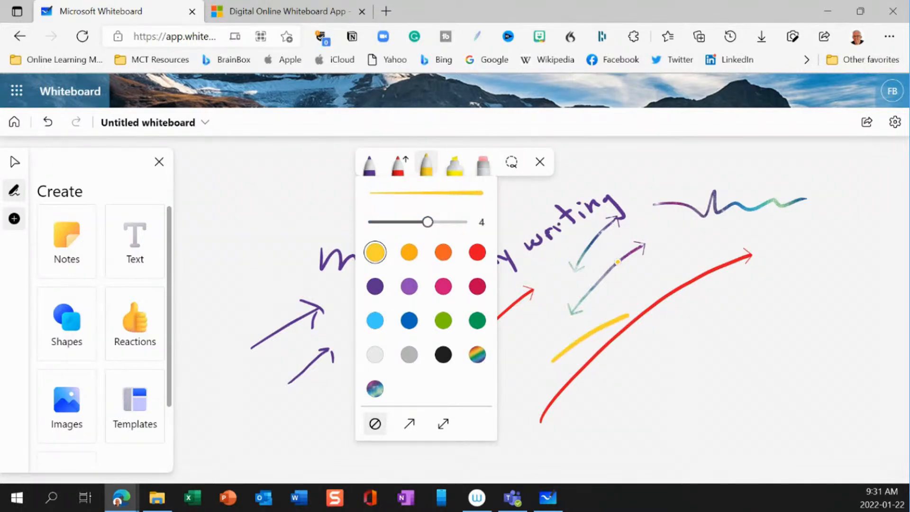
Erase the purple scribble, purple circle, most of "my writing", the two red arrows and the yellow line.
click(520, 364)
click(511, 162)
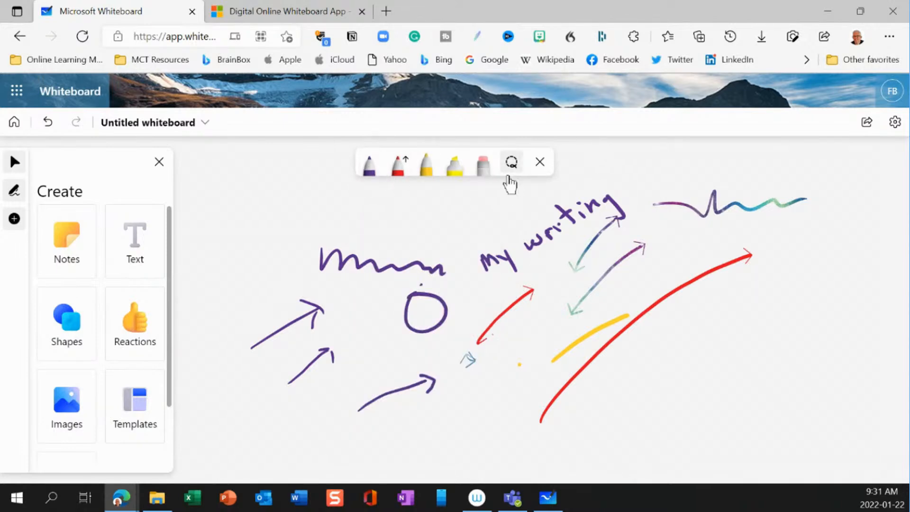
click(489, 164)
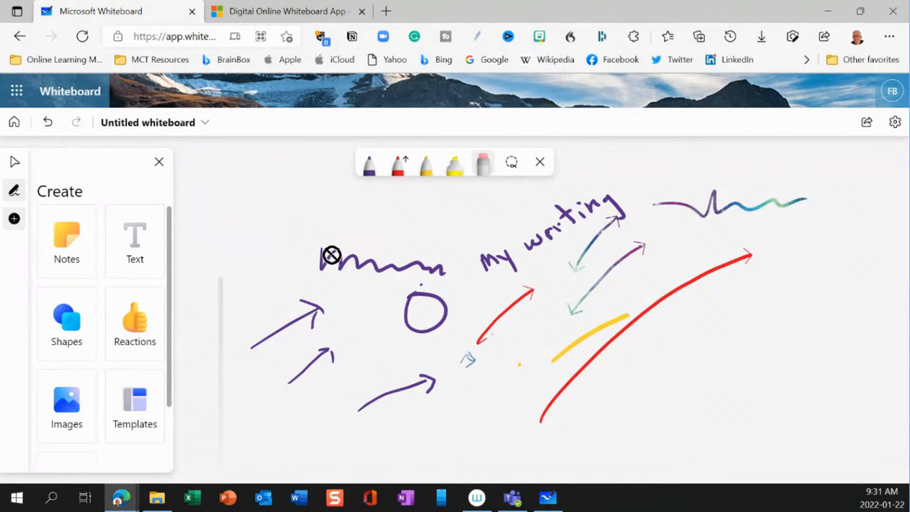
drag(315, 256, 376, 264)
mouse_move(414, 294)
mouse_down()
mouse_move(491, 272)
mouse_move(611, 211)
mouse_move(543, 233)
mouse_move(574, 234)
mouse_up()
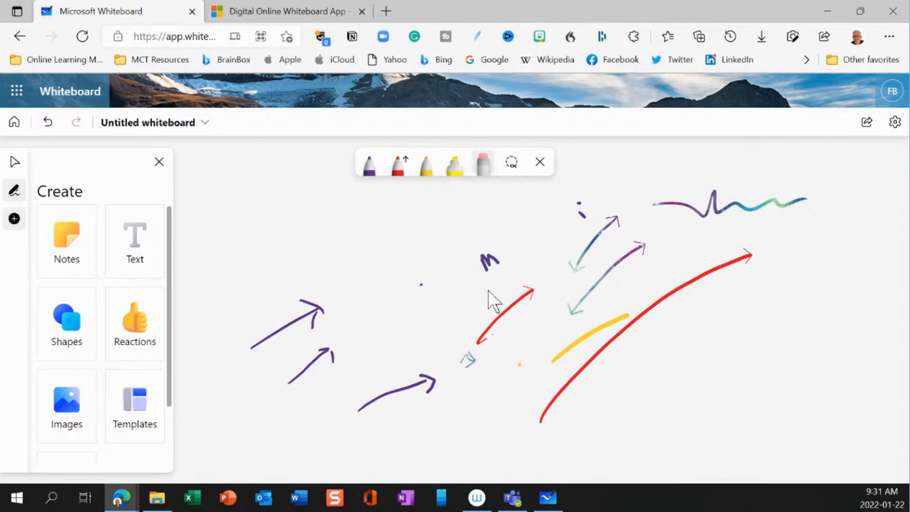
drag(496, 309, 542, 345)
click(568, 380)
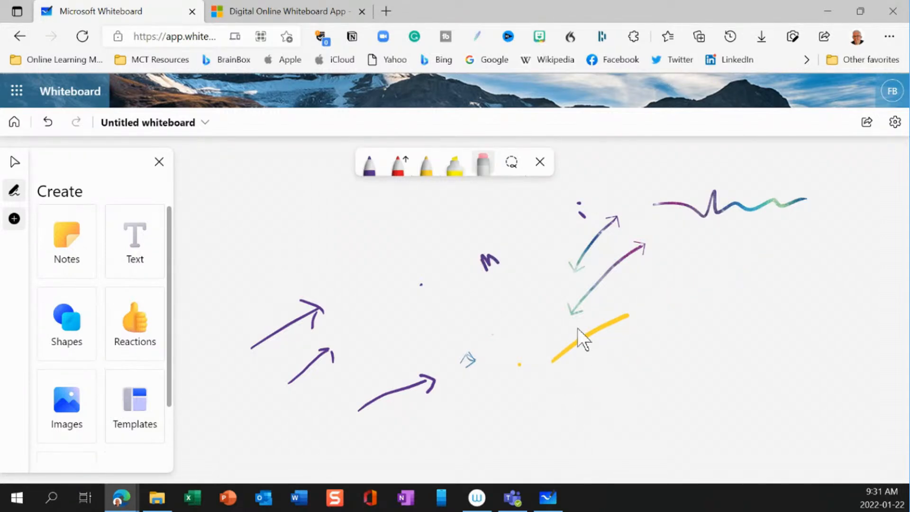
drag(578, 328, 595, 333)
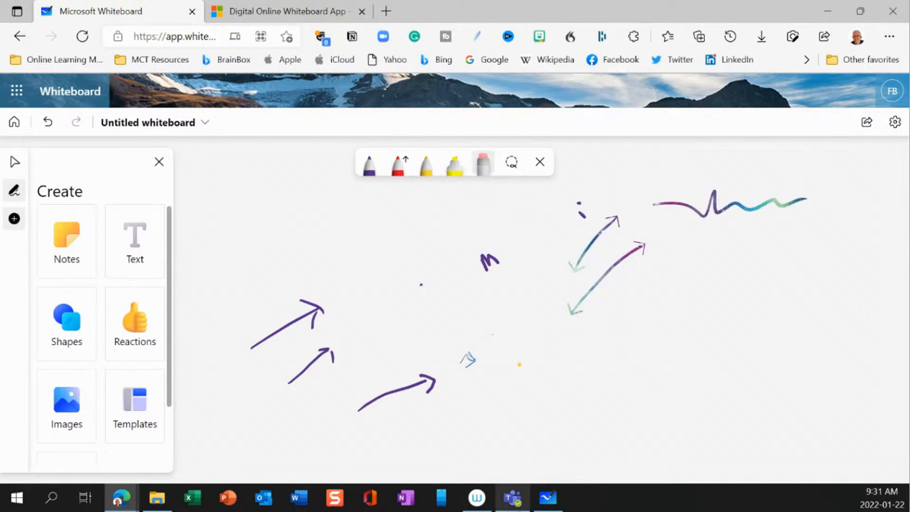
Switch to the Microsoft Whiteboard desktop app, draw a blue zigzag between the Alpine Ski House slide and the table, and erase its middle section.
click(547, 497)
click(200, 472)
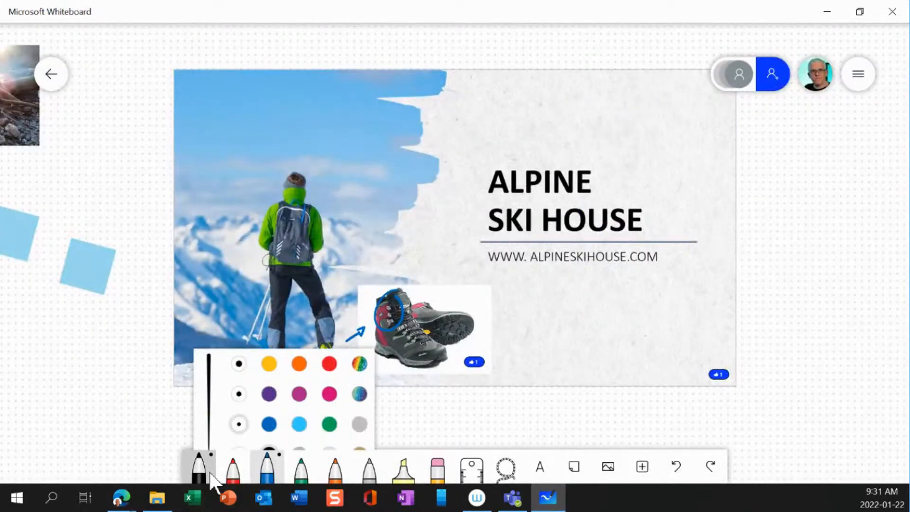
drag(828, 202, 650, 185)
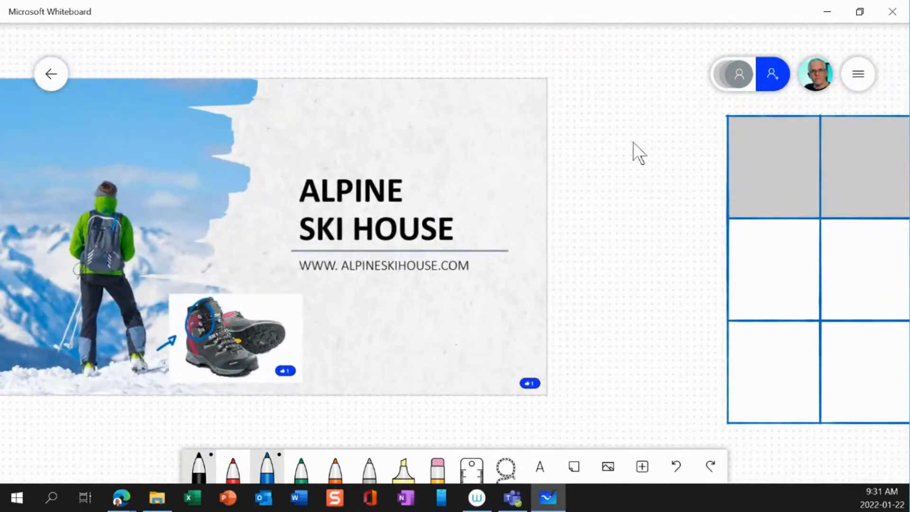
click(209, 474)
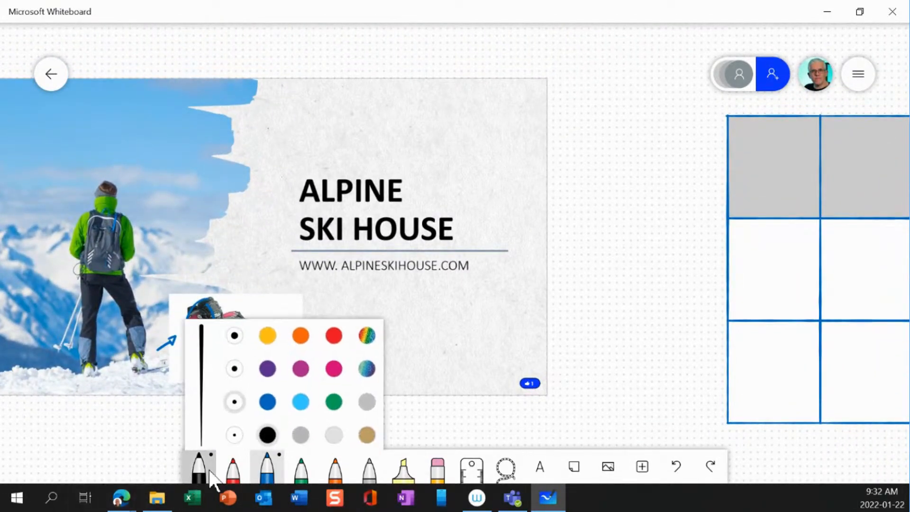
mouse_move(628, 196)
mouse_down()
mouse_move(637, 183)
mouse_move(675, 369)
mouse_up()
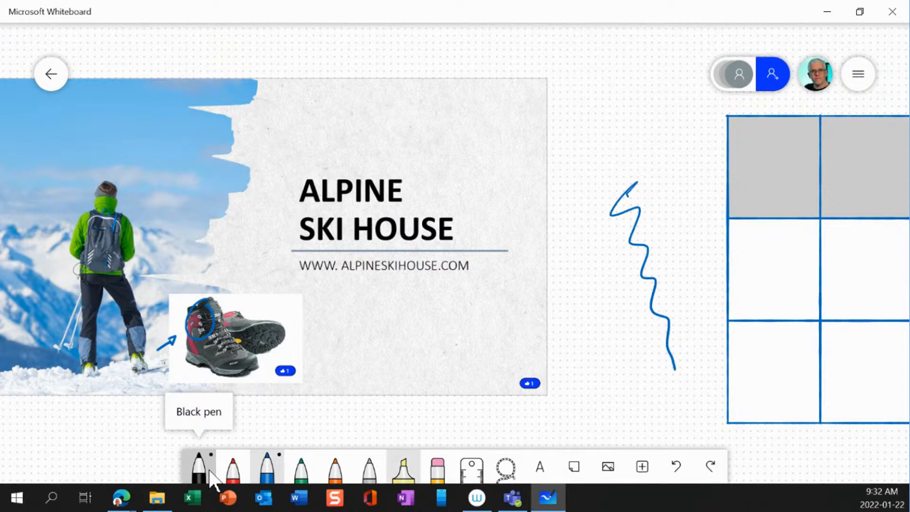
click(437, 470)
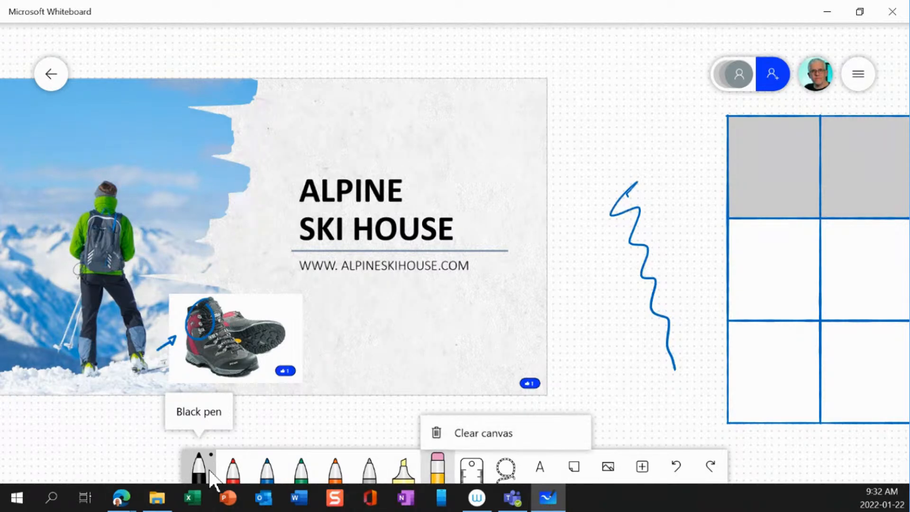
mouse_move(648, 260)
mouse_down()
mouse_move(642, 275)
mouse_move(673, 264)
mouse_move(645, 297)
mouse_move(645, 252)
mouse_up()
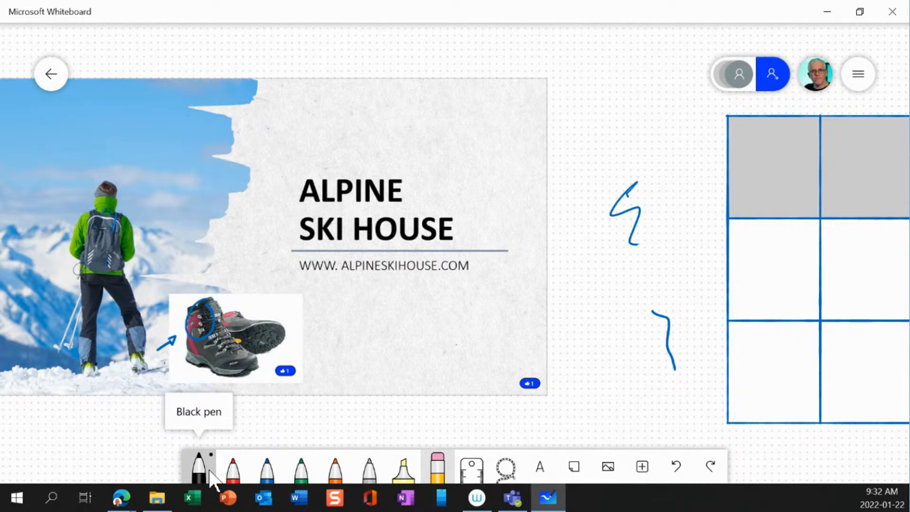
Draw a red circle above the remains of the blue zigzag.
click(233, 470)
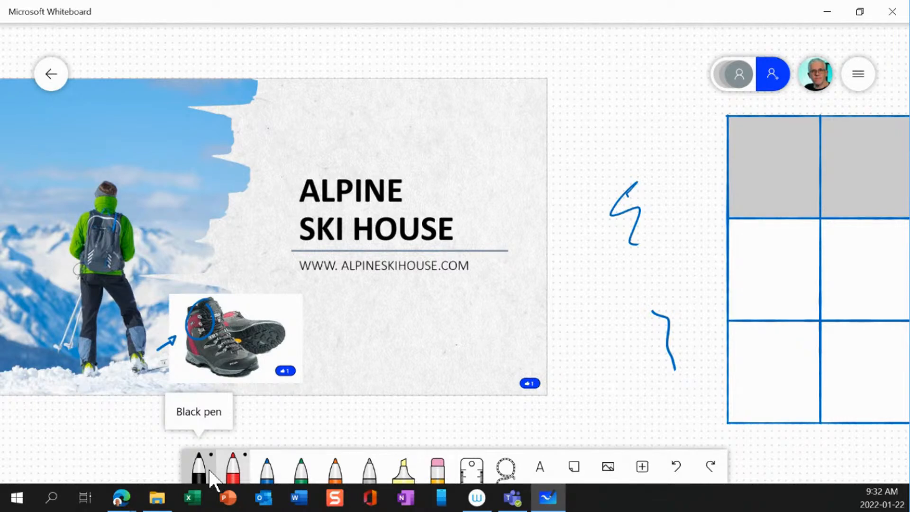
mouse_move(598, 63)
mouse_down()
mouse_move(602, 131)
mouse_move(636, 66)
mouse_move(599, 63)
mouse_up()
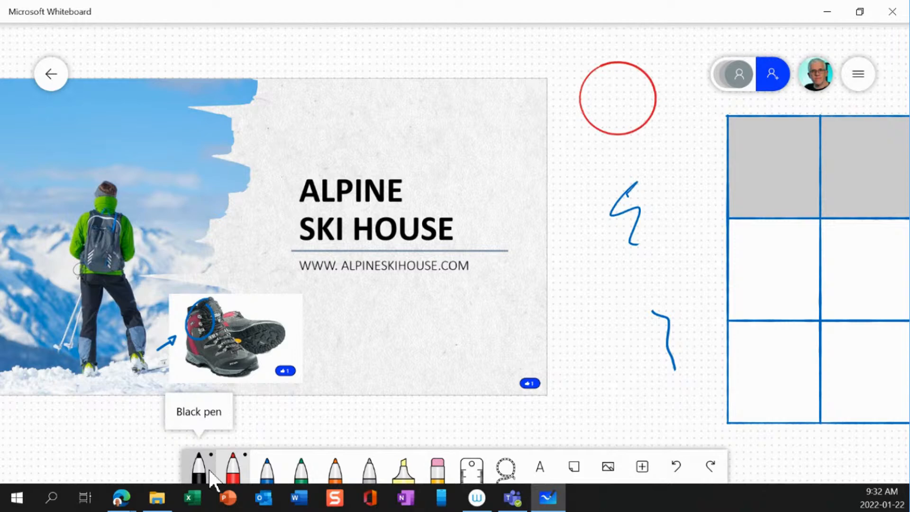
Turn off the Ink to shape and Ink to table settings for the whiteboard.
click(858, 73)
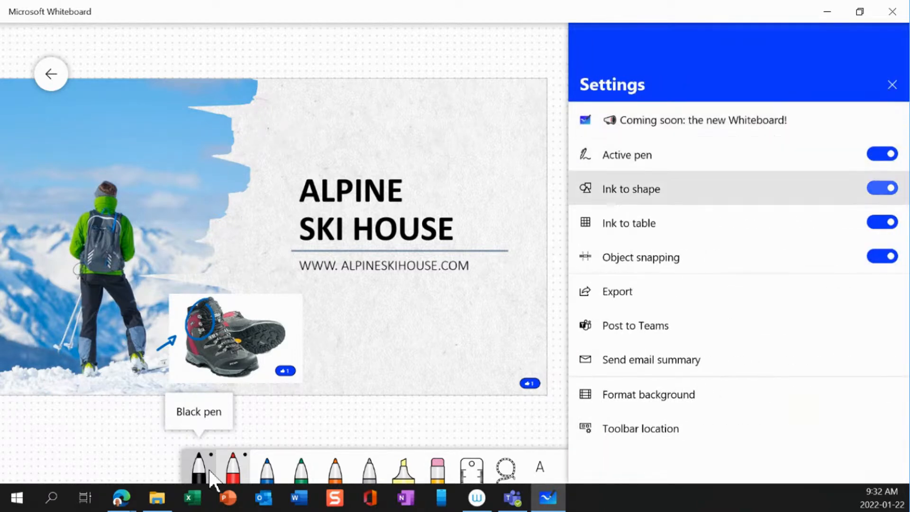
click(884, 188)
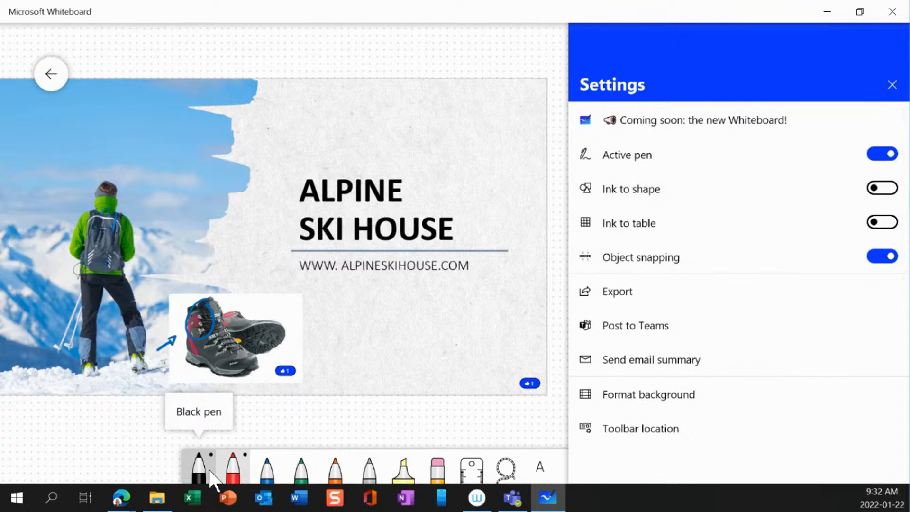
click(210, 471)
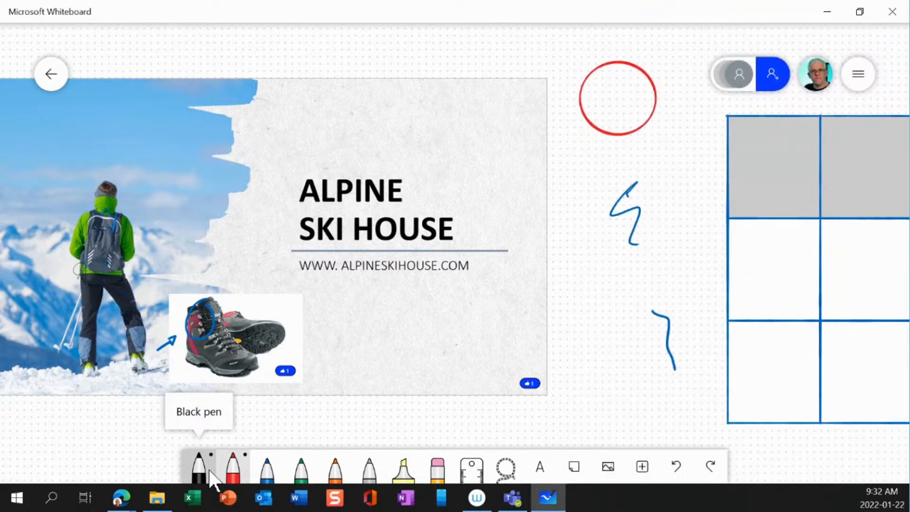
Draw a second red circle between the two blue zigzag remnants and erase its right-hand part.
mouse_move(584, 257)
mouse_down()
mouse_move(580, 324)
mouse_move(625, 251)
mouse_move(587, 257)
mouse_up()
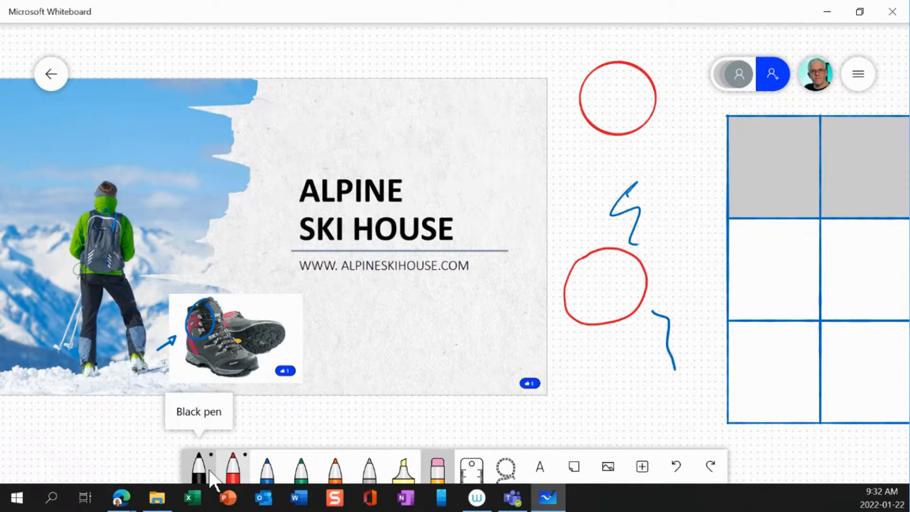
click(438, 467)
mouse_move(647, 304)
mouse_down()
mouse_move(636, 263)
mouse_move(622, 321)
mouse_up()
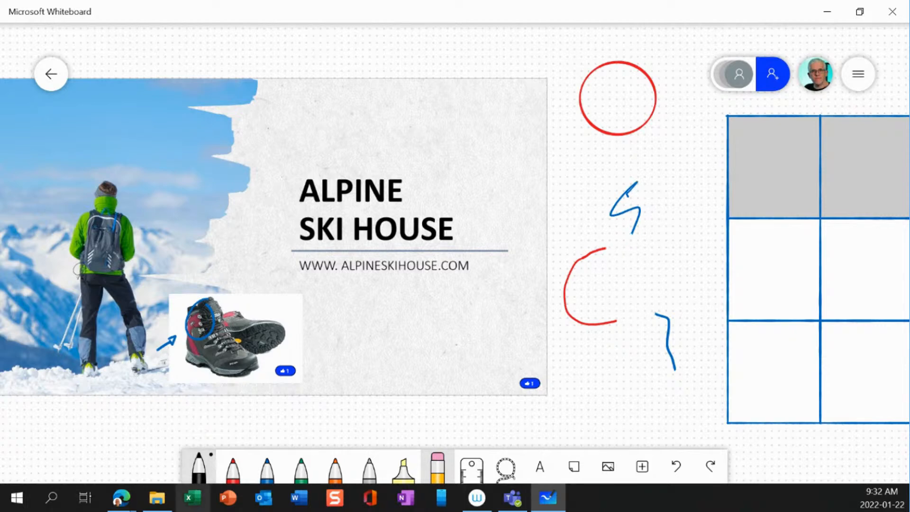
Switch back to the web whiteboard in the browser and examine its settings for an ink-to-shape option.
mouse_move(117, 504)
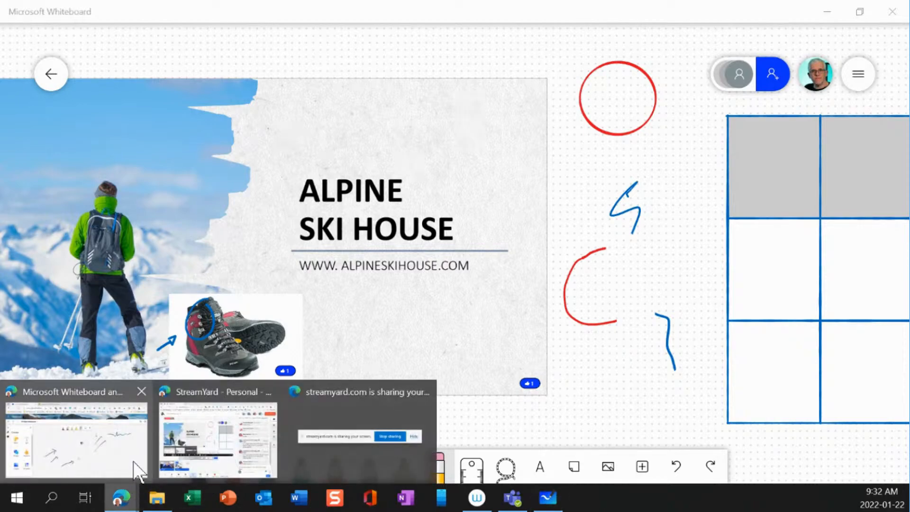
click(135, 459)
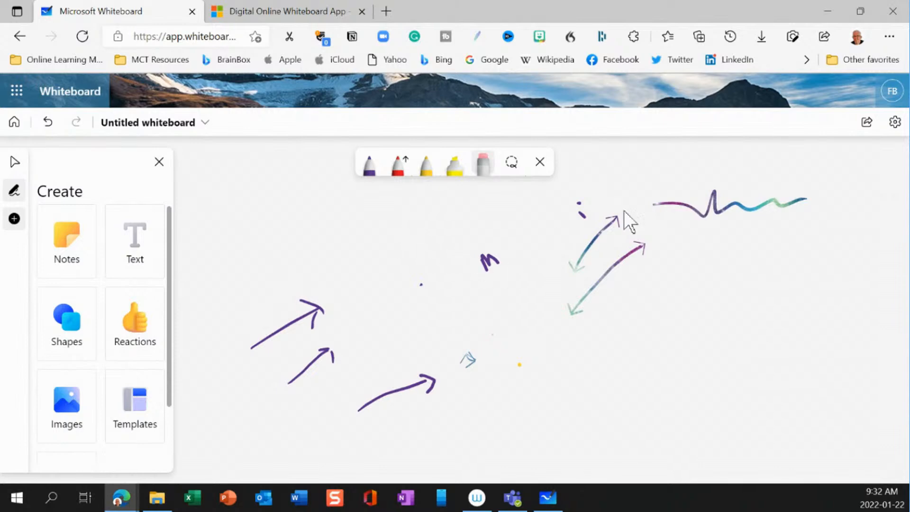
click(895, 126)
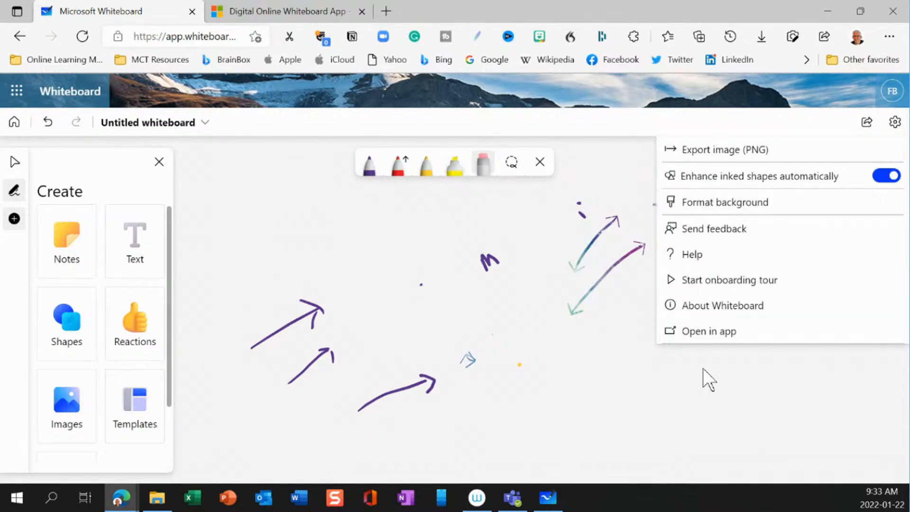
click(608, 391)
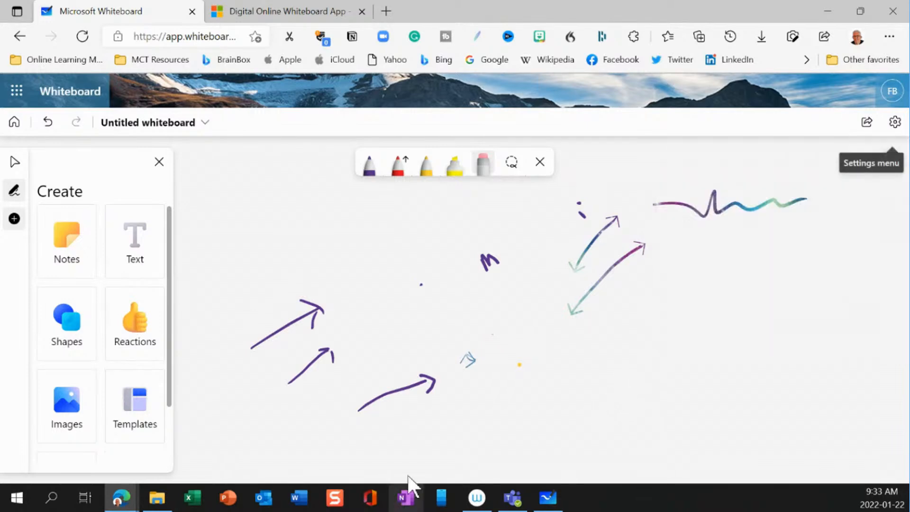
Draw three circles and a triangle with the purple pen below the multicoloured wavy line.
click(379, 180)
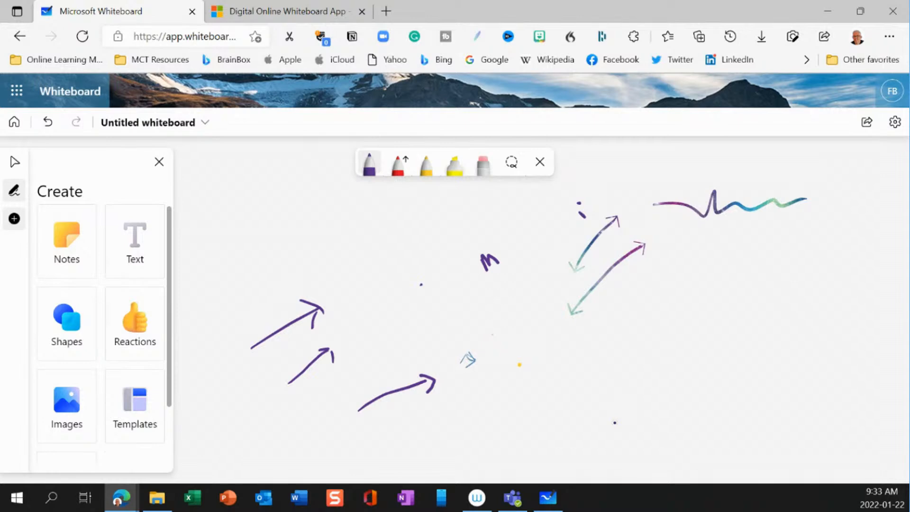
drag(670, 317, 679, 313)
drag(657, 348, 702, 346)
mouse_move(674, 306)
mouse_down()
mouse_move(648, 326)
mouse_move(716, 344)
mouse_move(683, 306)
mouse_move(672, 309)
mouse_up()
mouse_move(718, 245)
mouse_down()
mouse_move(693, 263)
mouse_move(748, 264)
mouse_move(723, 247)
mouse_up()
mouse_move(795, 228)
mouse_down()
mouse_move(805, 274)
mouse_move(816, 233)
mouse_move(794, 227)
mouse_up()
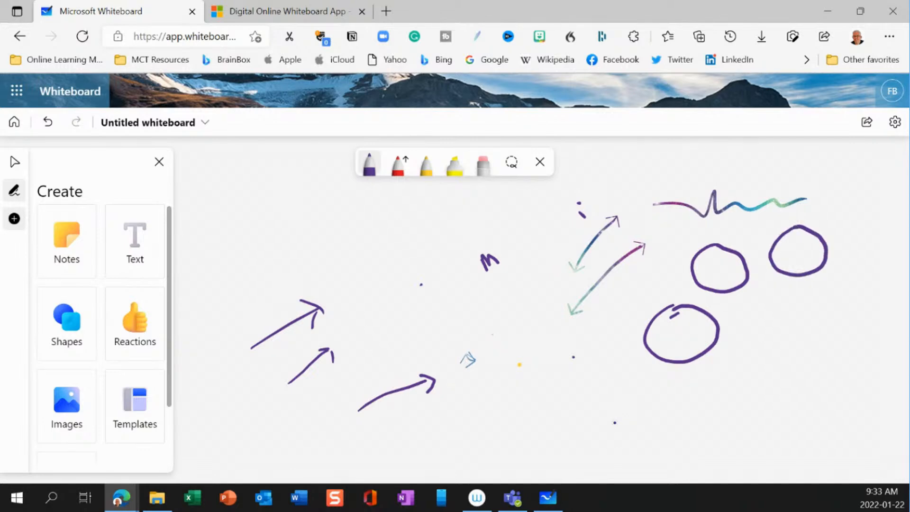
mouse_move(773, 302)
mouse_down()
mouse_move(742, 352)
mouse_move(811, 346)
mouse_move(773, 301)
mouse_up()
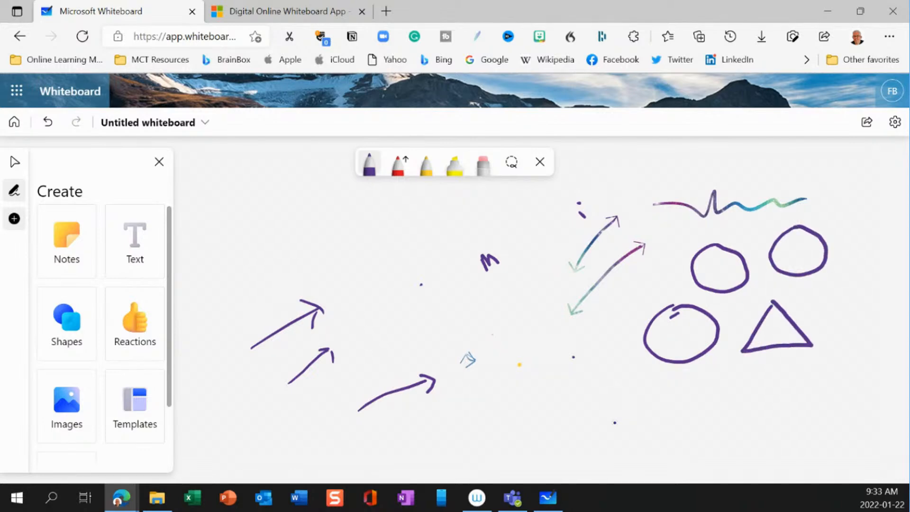
key(Escape)
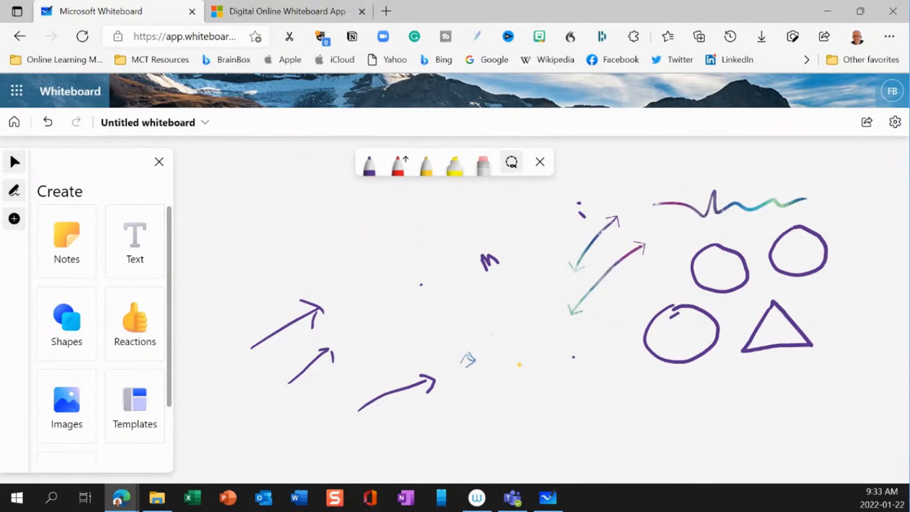
key(alt+w)
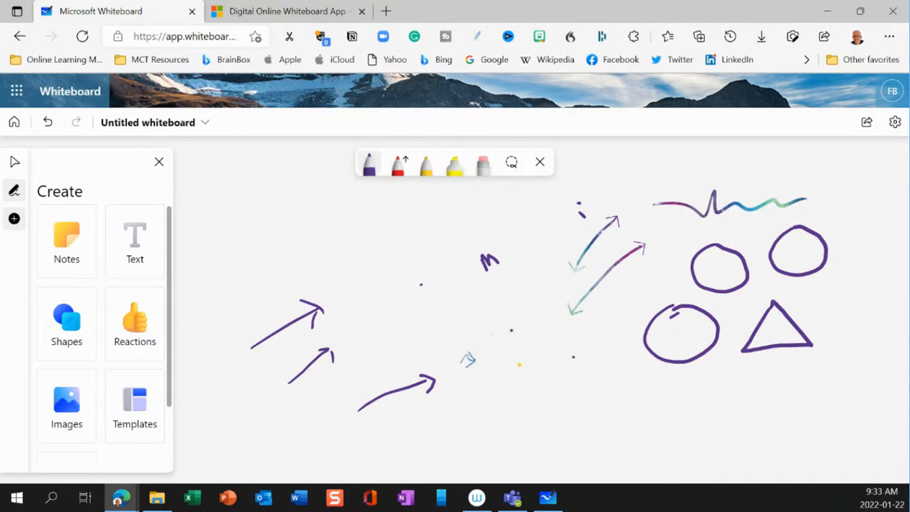
Turn off Enhance inked shapes automatically and draw two purple circles below the double-headed arrows.
click(903, 132)
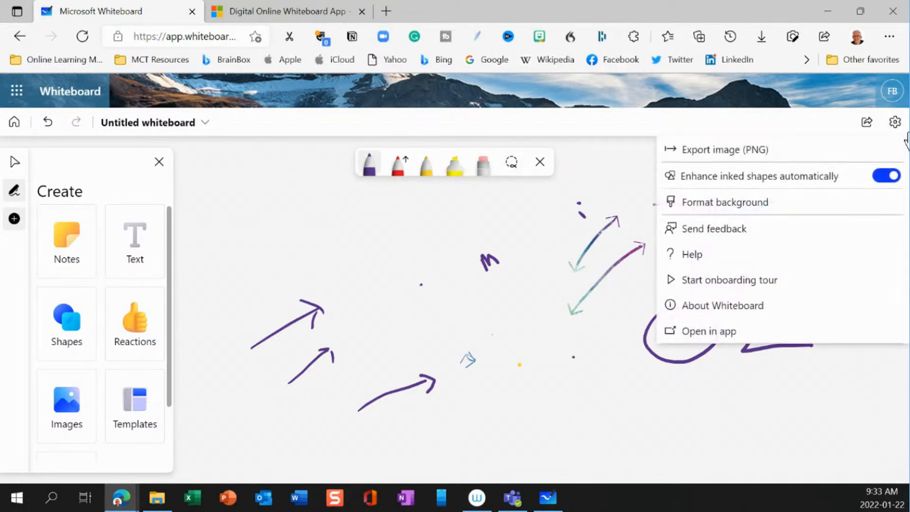
click(886, 176)
mouse_move(572, 365)
mouse_down()
mouse_move(556, 402)
mouse_move(571, 365)
mouse_move(560, 366)
mouse_up()
mouse_move(647, 384)
mouse_down()
mouse_move(653, 432)
mouse_move(634, 386)
mouse_up()
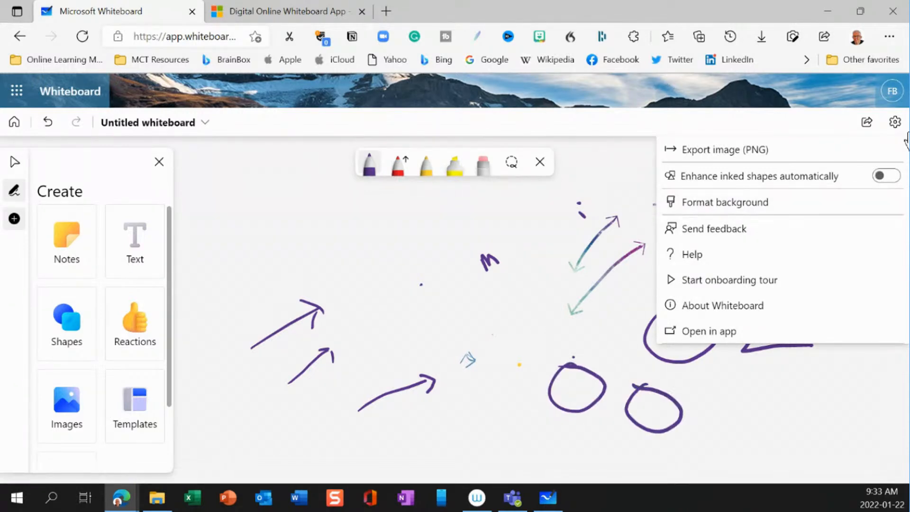
Turn Enhance inked shapes automatically back on and draw two more purple circles beside the previous pair.
click(886, 176)
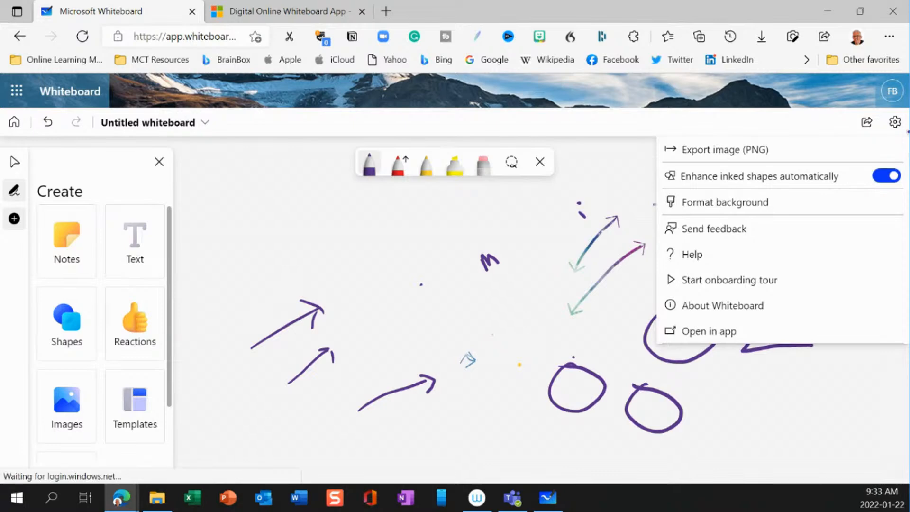
mouse_move(725, 383)
mouse_down()
mouse_move(737, 434)
mouse_move(724, 382)
mouse_up()
mouse_move(794, 364)
mouse_down()
mouse_move(775, 395)
mouse_move(823, 373)
mouse_move(785, 366)
mouse_up()
click(15, 163)
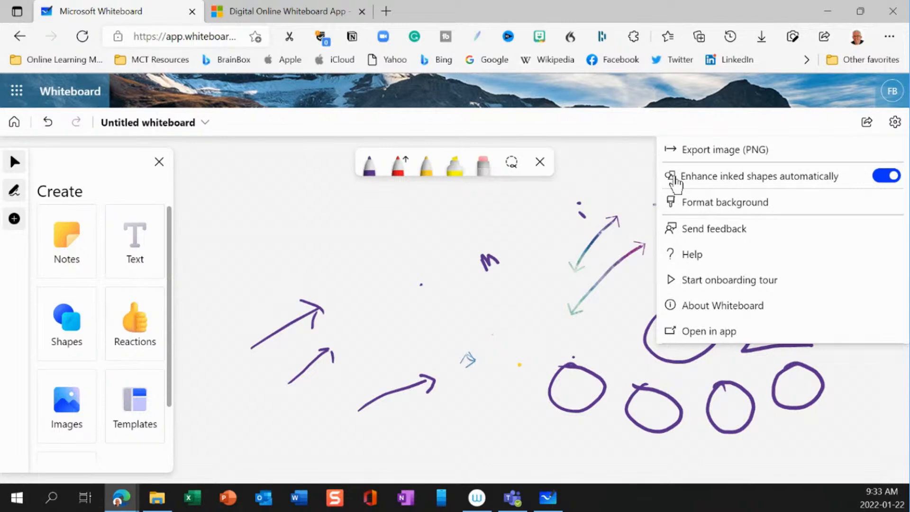
click(577, 208)
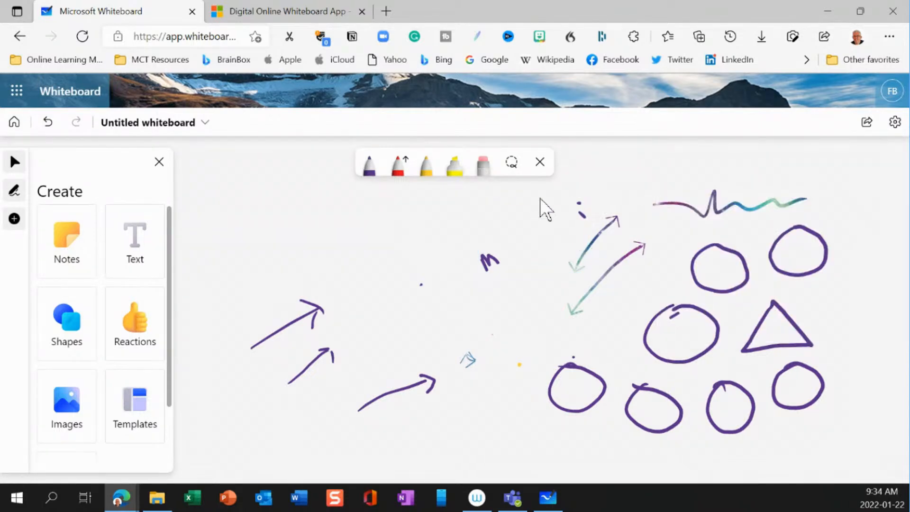
Select all the ink on the whiteboard and delete it.
click(508, 173)
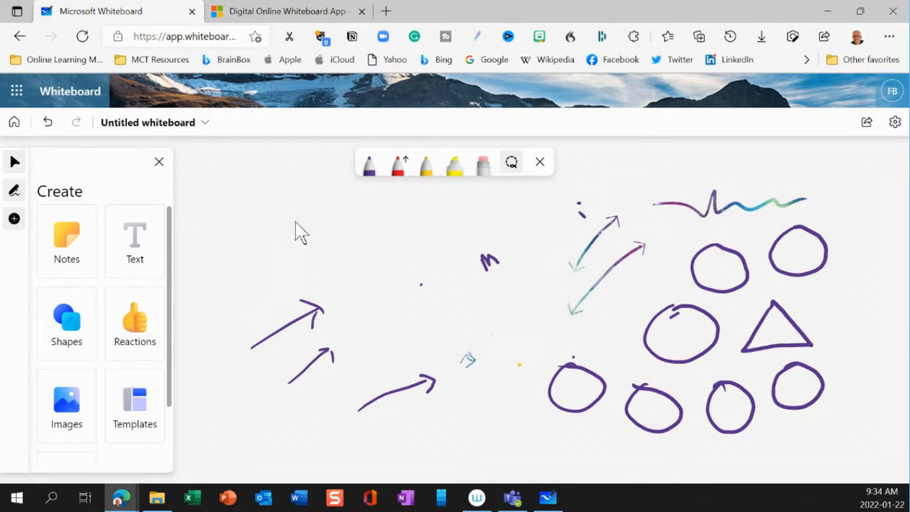
key(ctrl+a)
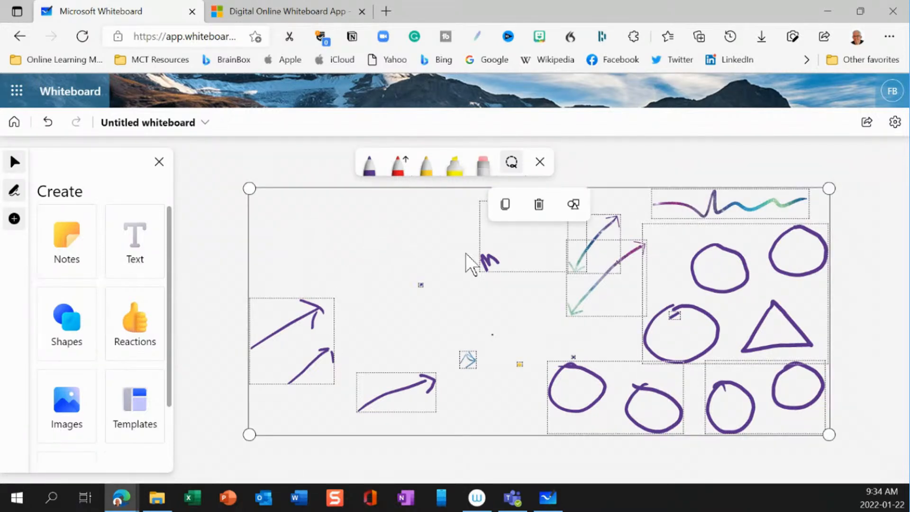
click(537, 207)
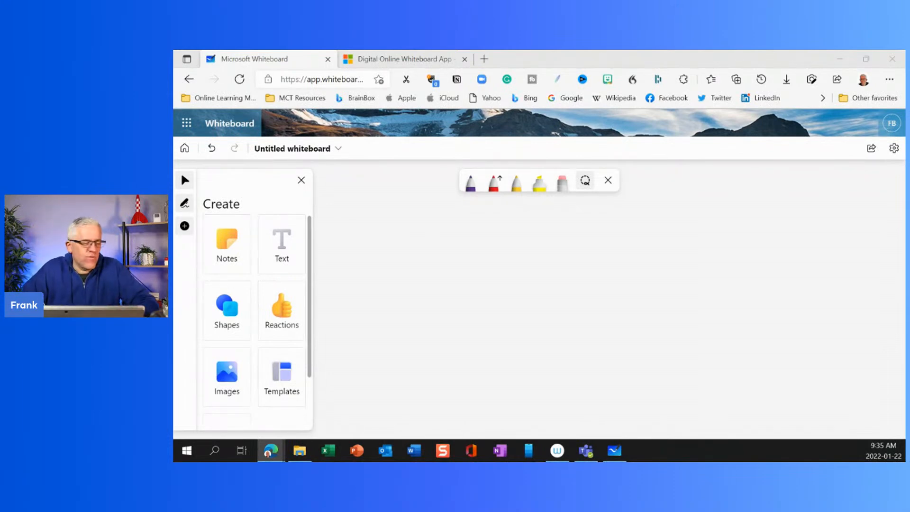
Hide and restore the inking toolbar, and close the Create panel.
click(492, 270)
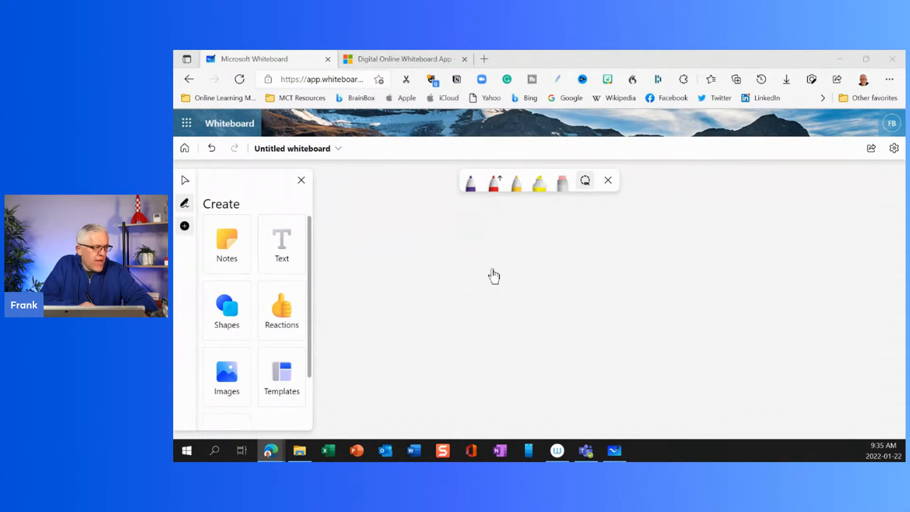
key(alt+w)
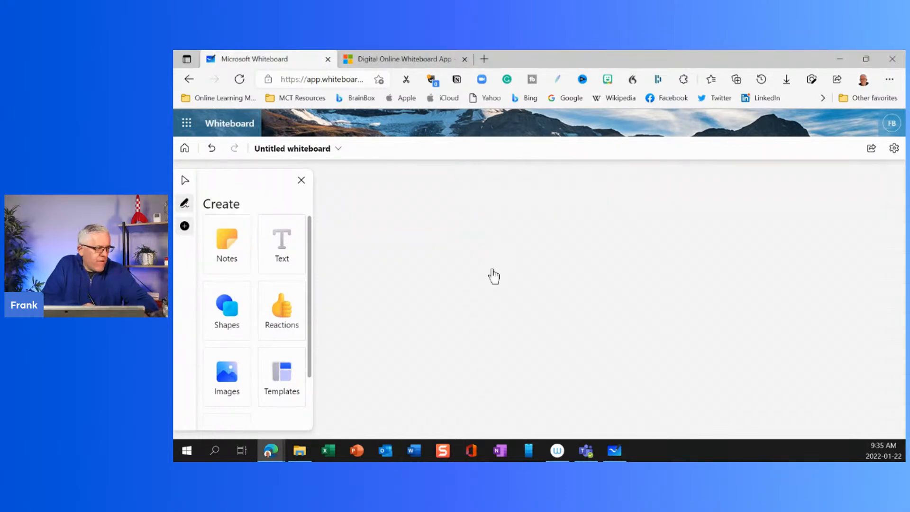
key(alt+w)
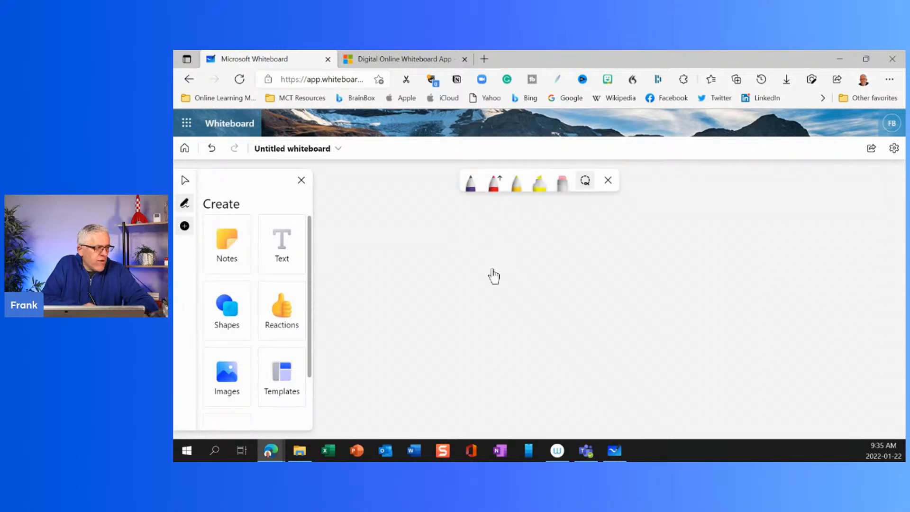
key(Escape)
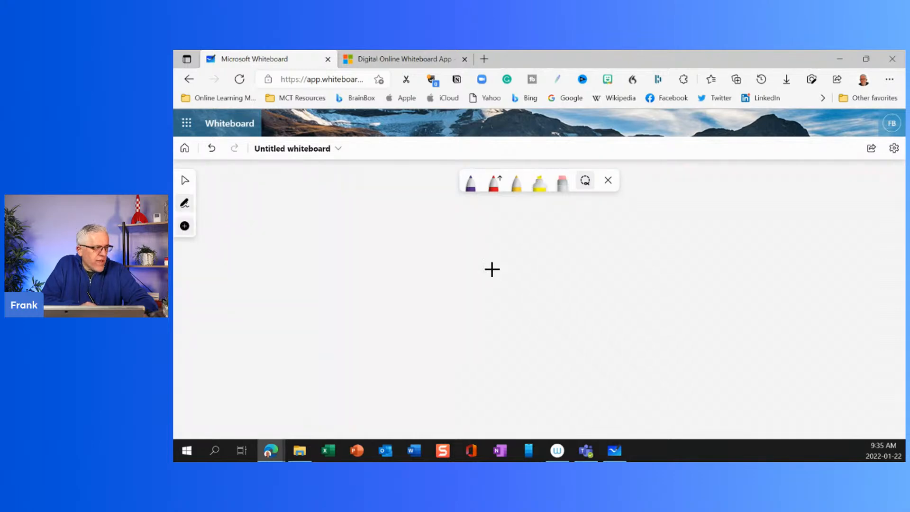
Insert a yellow note grid on the empty whiteboard.
click(184, 226)
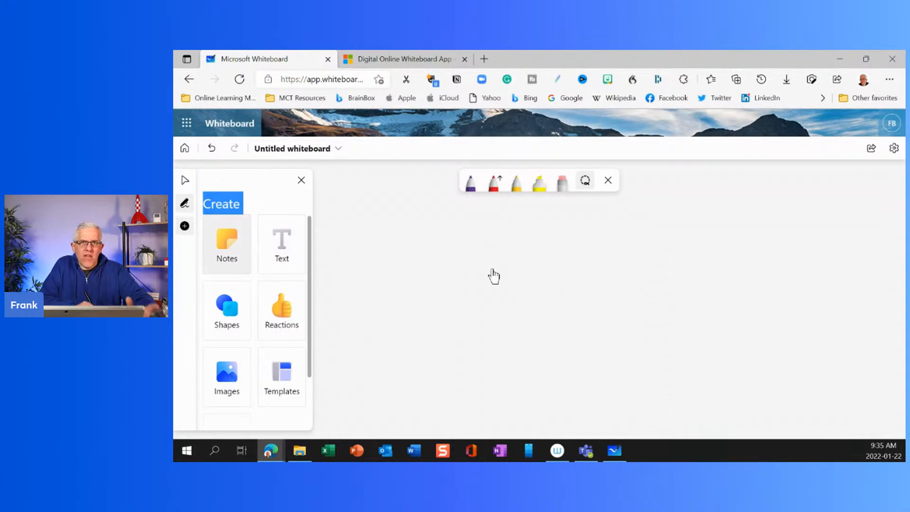
click(226, 245)
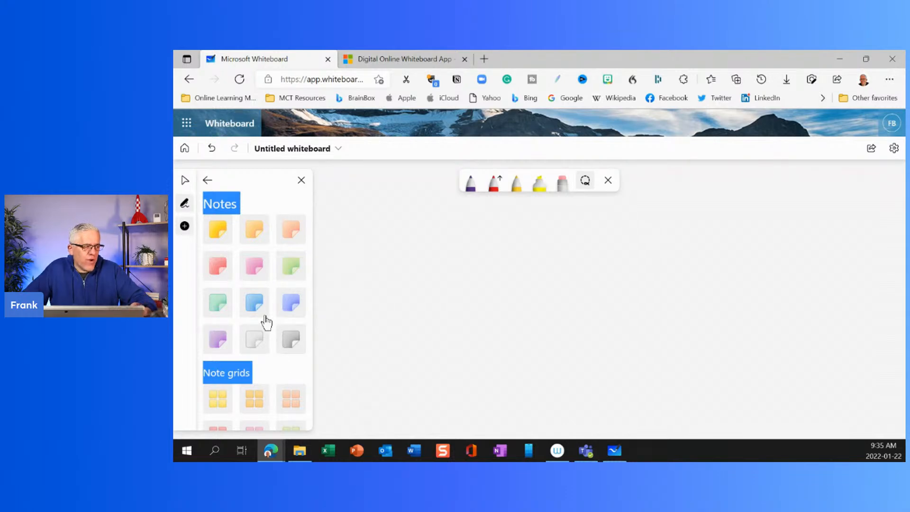
click(216, 405)
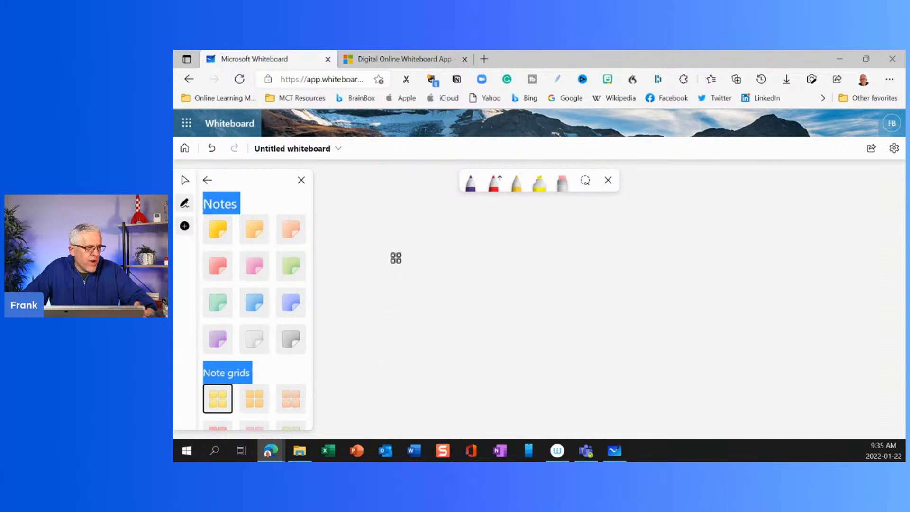
click(396, 263)
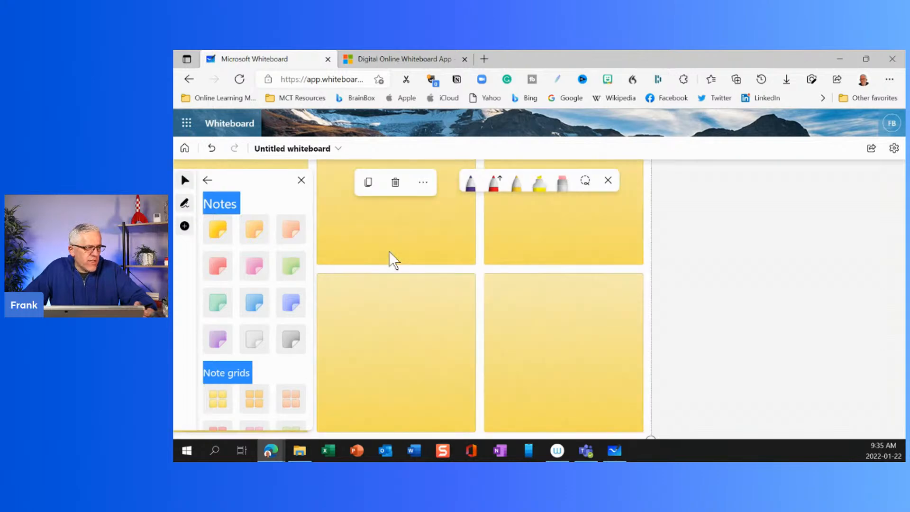
click(710, 337)
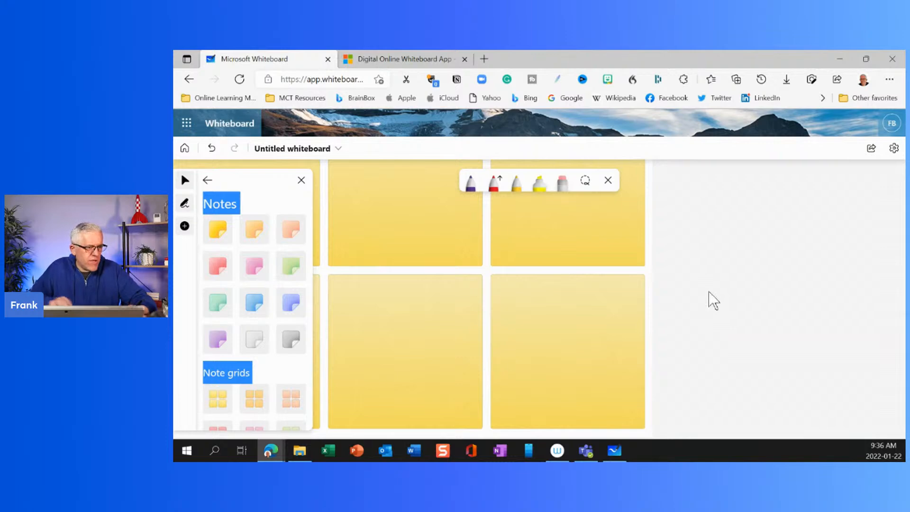
scroll(714, 301, down, 5)
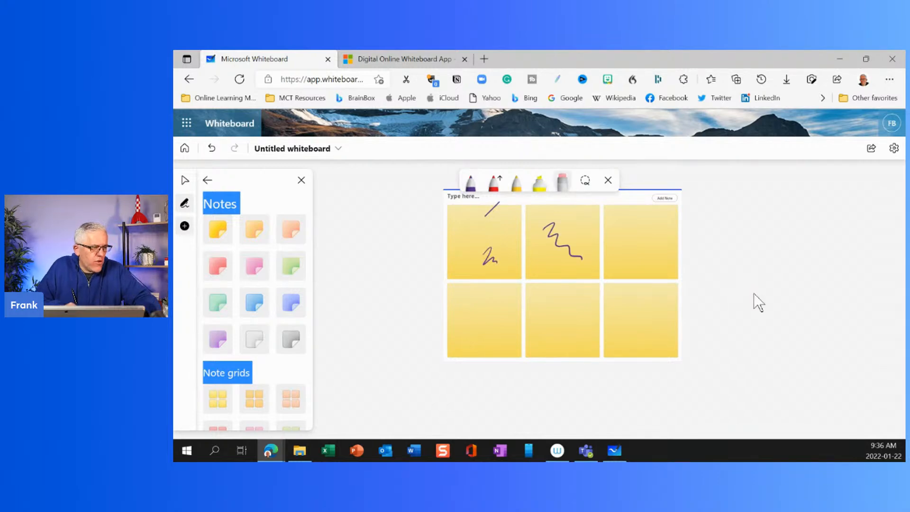
Undo the purple pen strokes on the first two notes of the grid and leave inking mode.
key(ctrl+z)
key(ctrl+z)
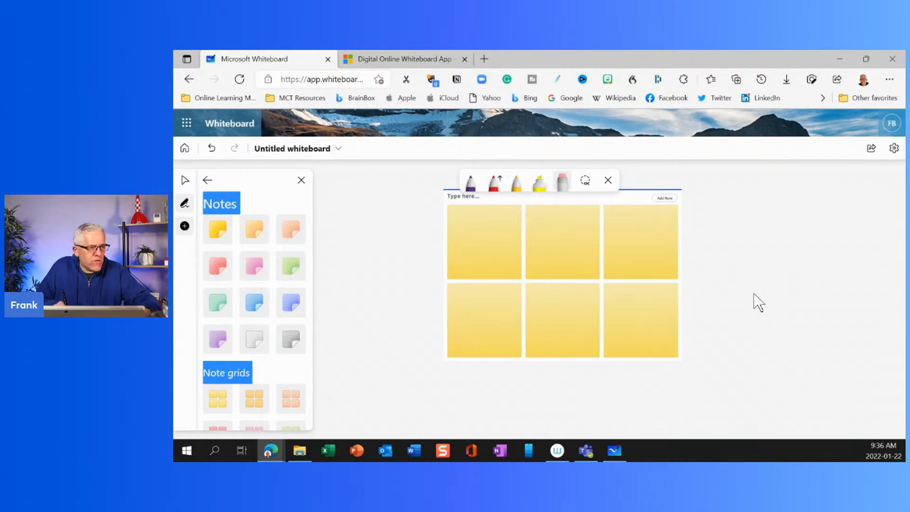
key(Escape)
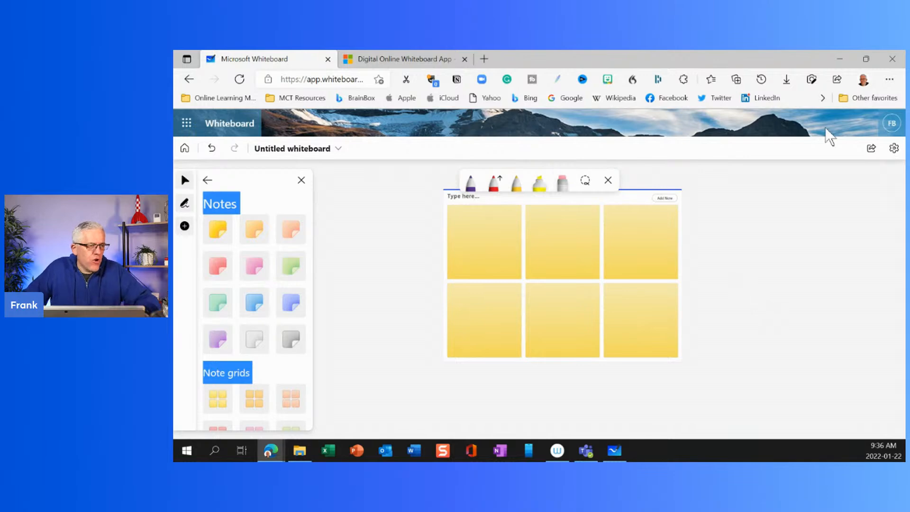
Add two more notes to the yellow note grid and change the second added note's colour to light blue.
click(664, 199)
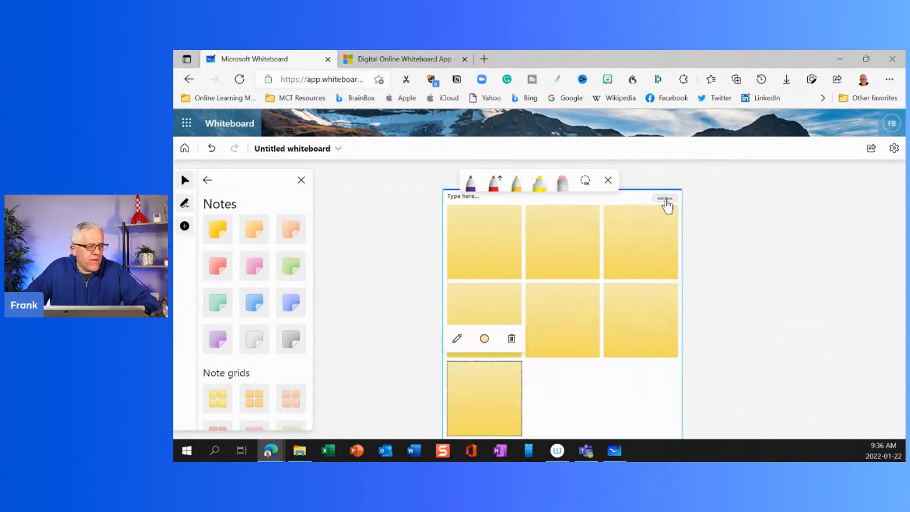
click(666, 200)
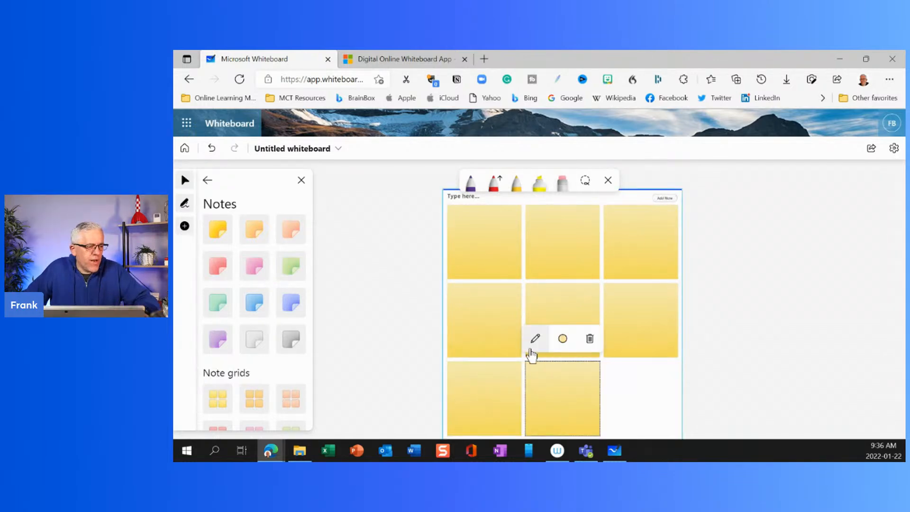
click(564, 339)
click(562, 283)
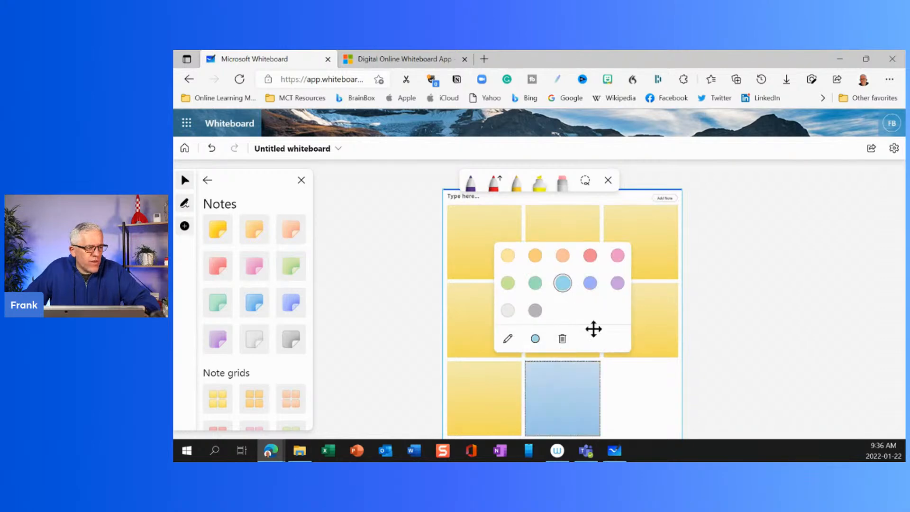
Open the light blue note for text editing and scribble on the first yellow note with the purple pen.
click(511, 342)
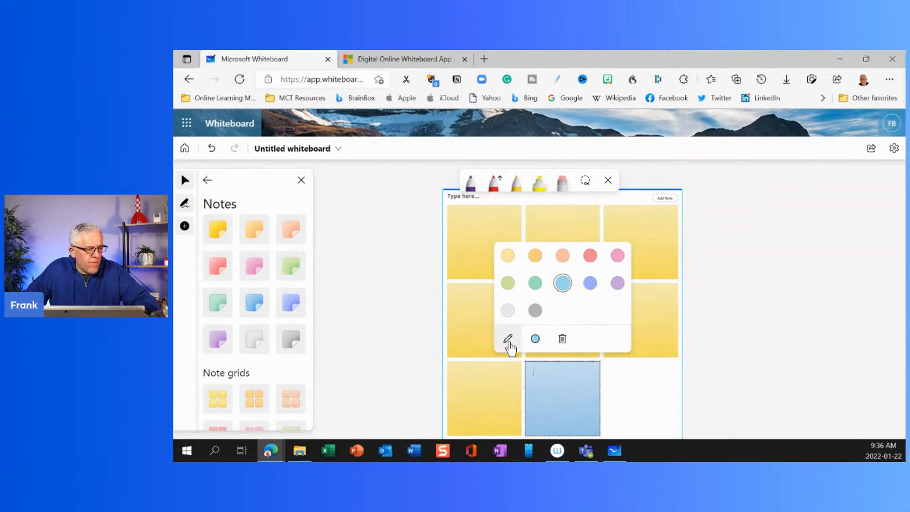
click(510, 402)
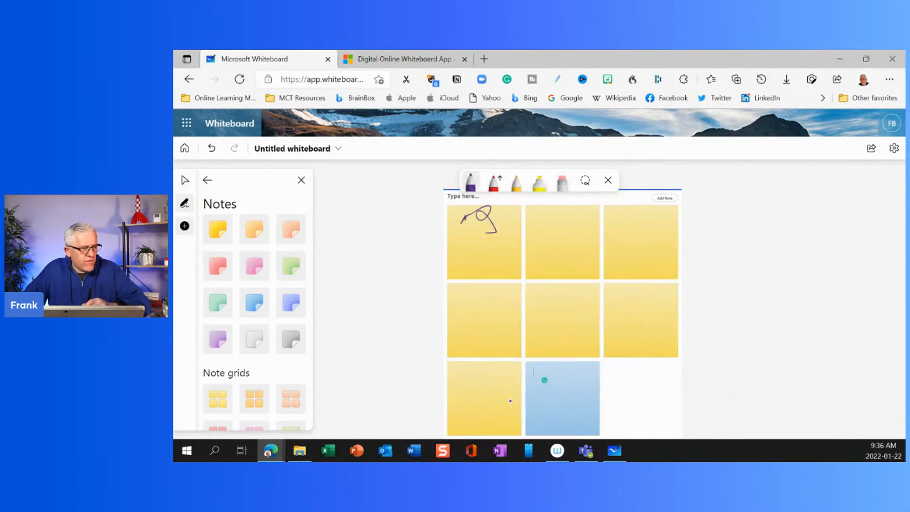
key(Escape)
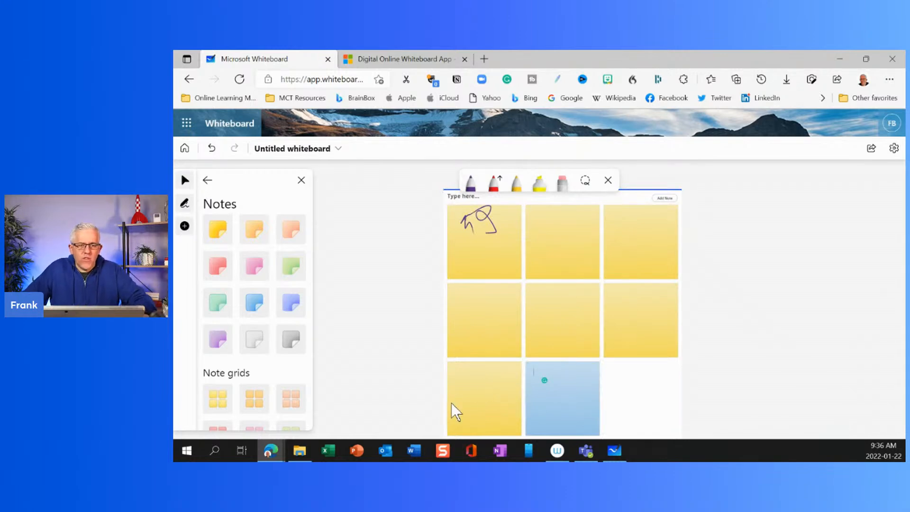
Place a blue-violet note beside the note grid, and paste a copy of it just below the original.
click(284, 311)
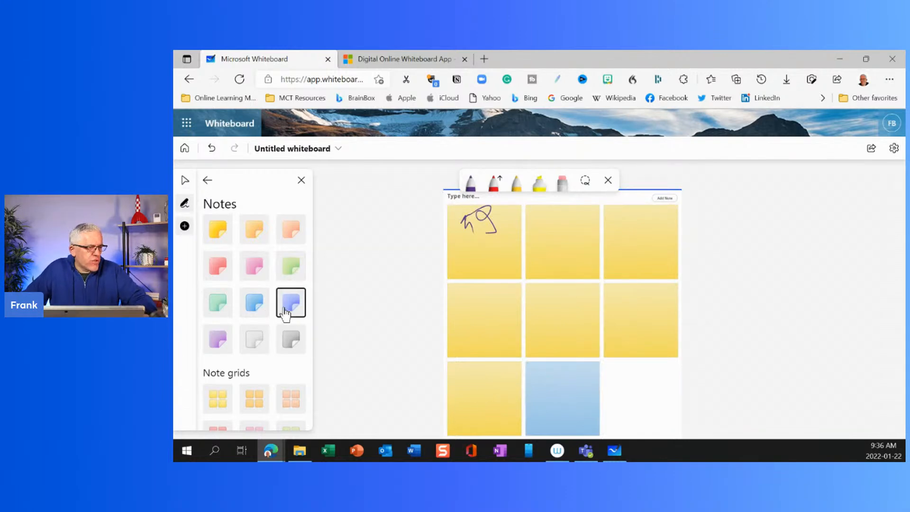
click(358, 284)
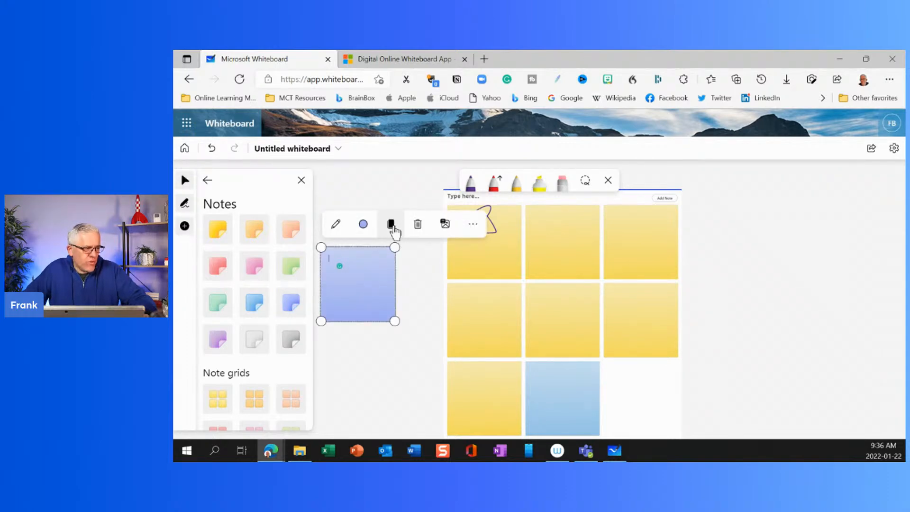
right_click(379, 362)
click(413, 424)
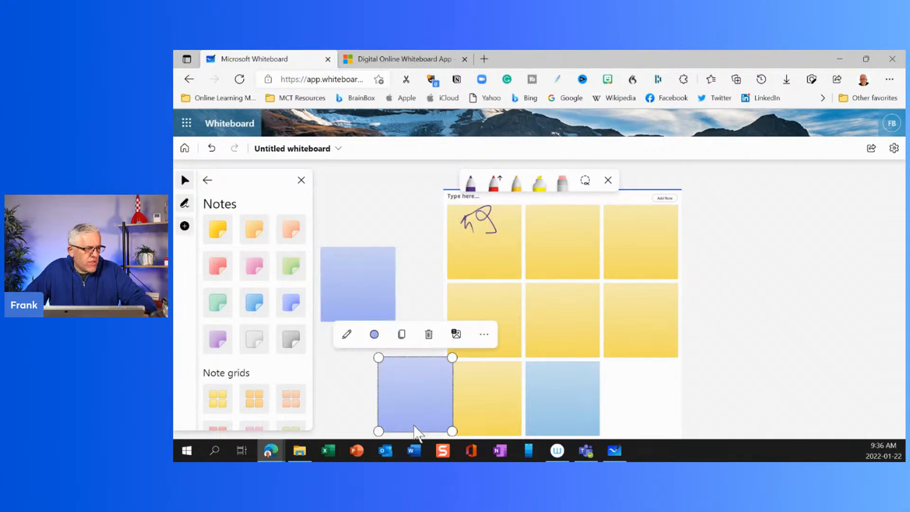
drag(417, 408, 397, 380)
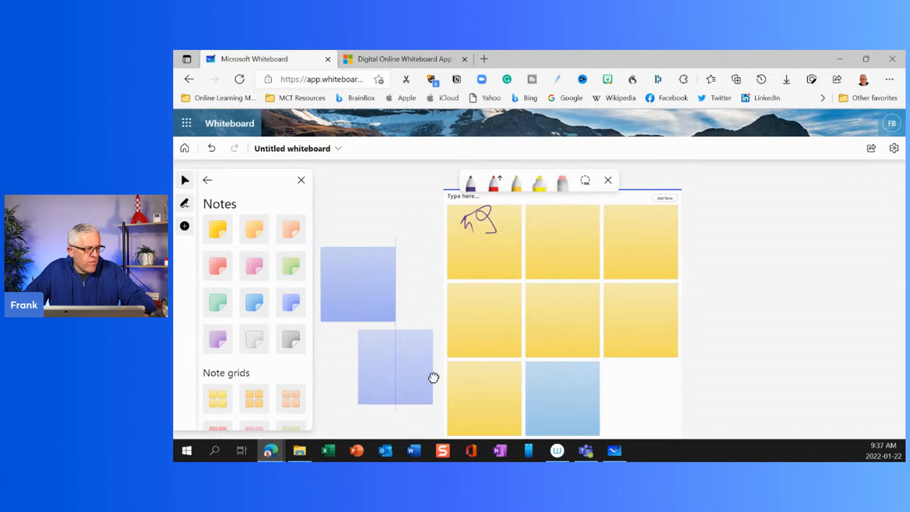
Paste another copy of the blue-violet note in the empty area past the grid and shrink it to about half size.
drag(773, 342, 447, 327)
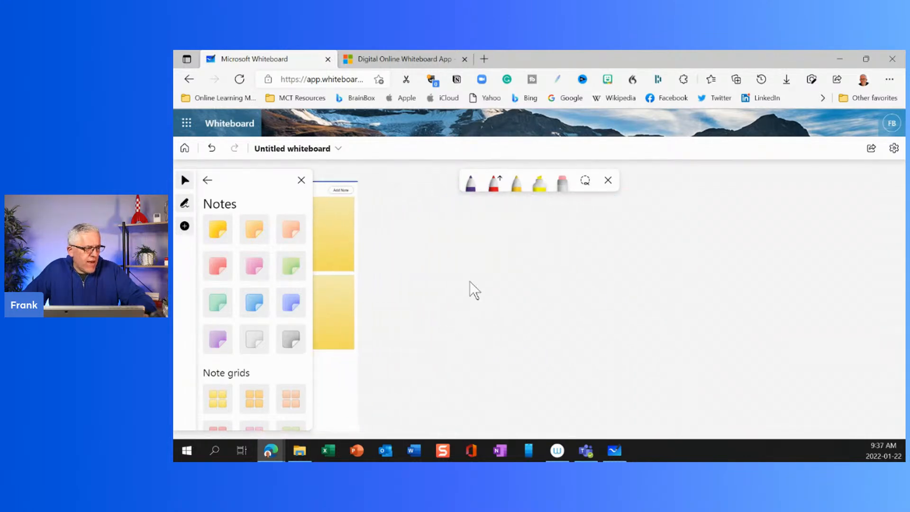
right_click(474, 274)
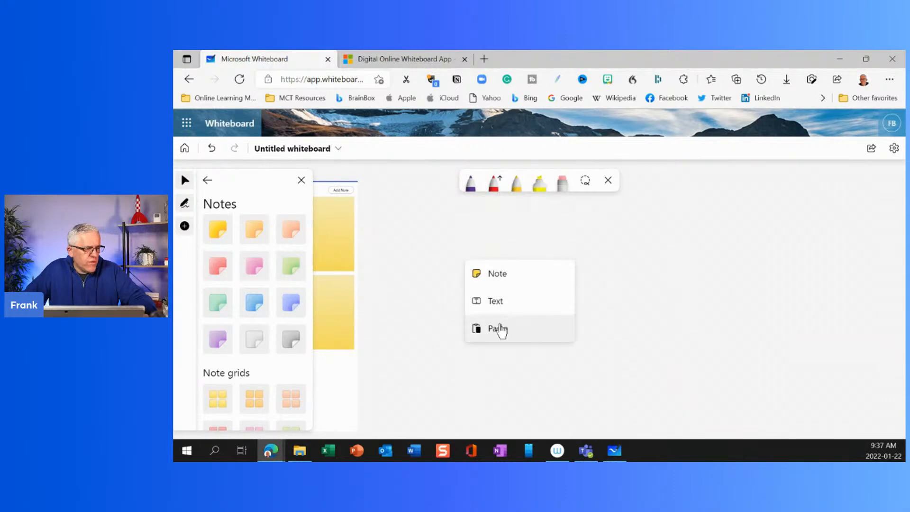
click(498, 332)
click(598, 309)
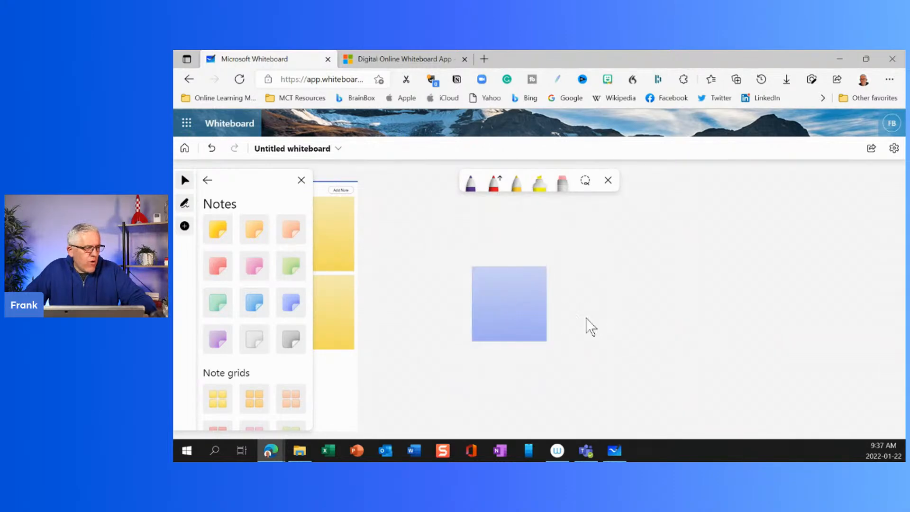
click(538, 320)
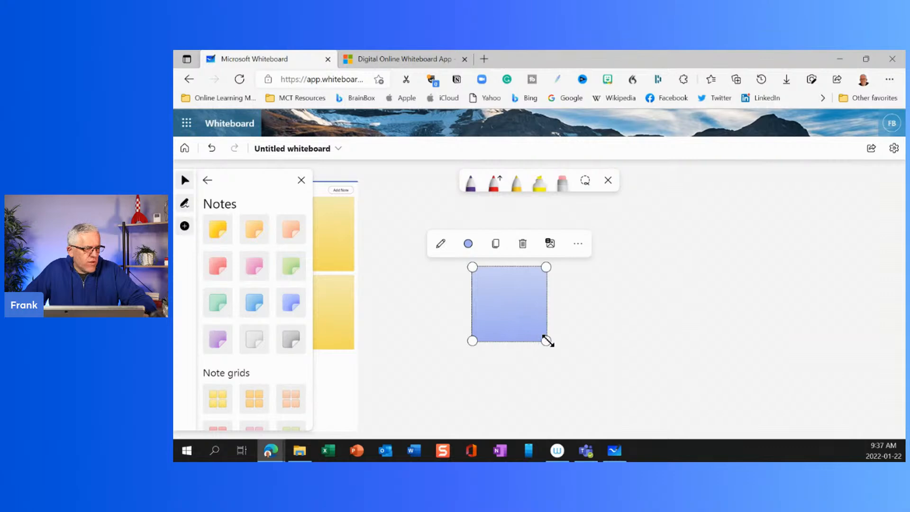
drag(545, 339, 516, 300)
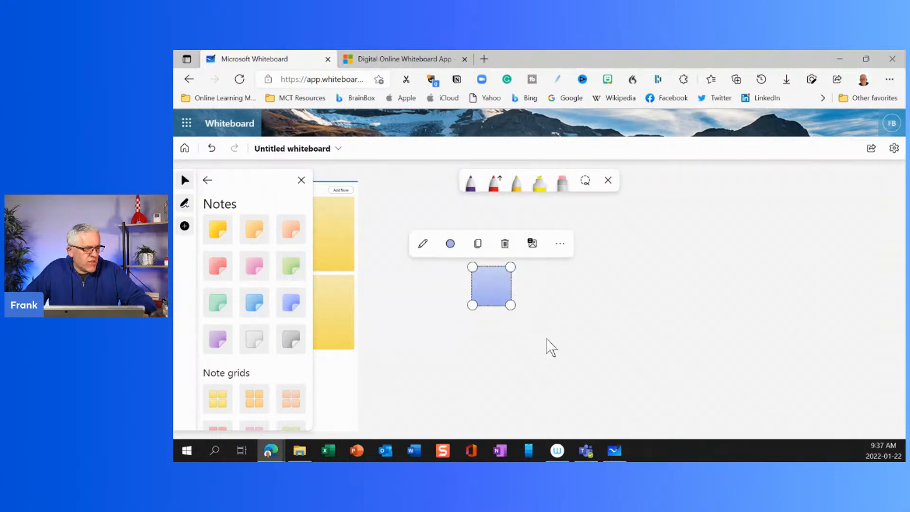
Copy the small blue-violet note and place the pasted copy alongside it.
right_click(563, 294)
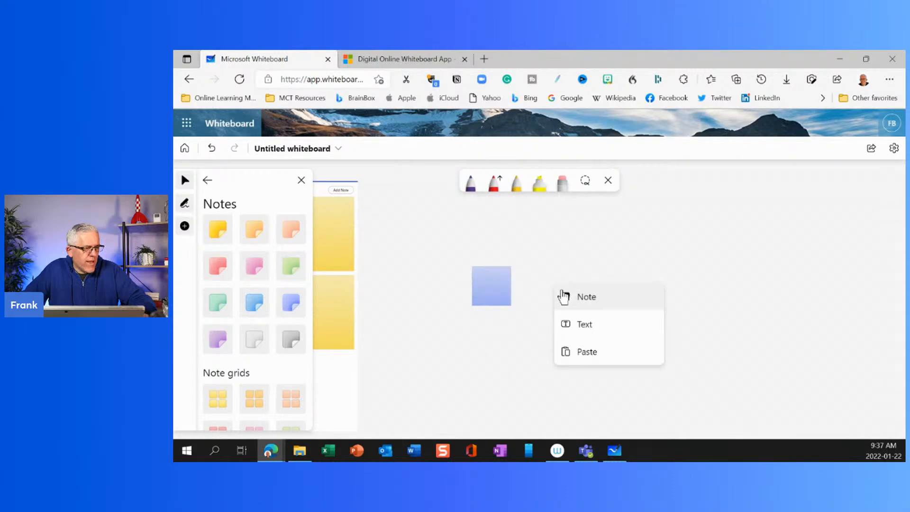
click(584, 353)
drag(576, 311, 549, 288)
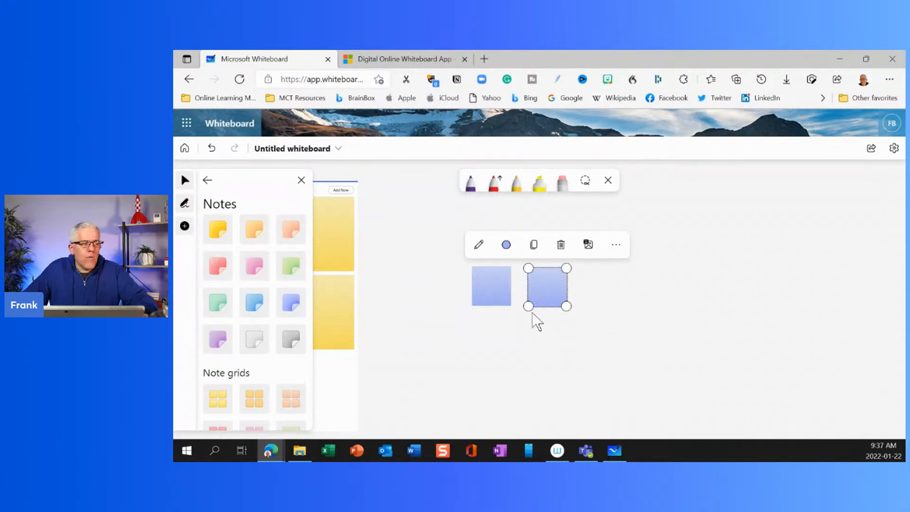
click(526, 336)
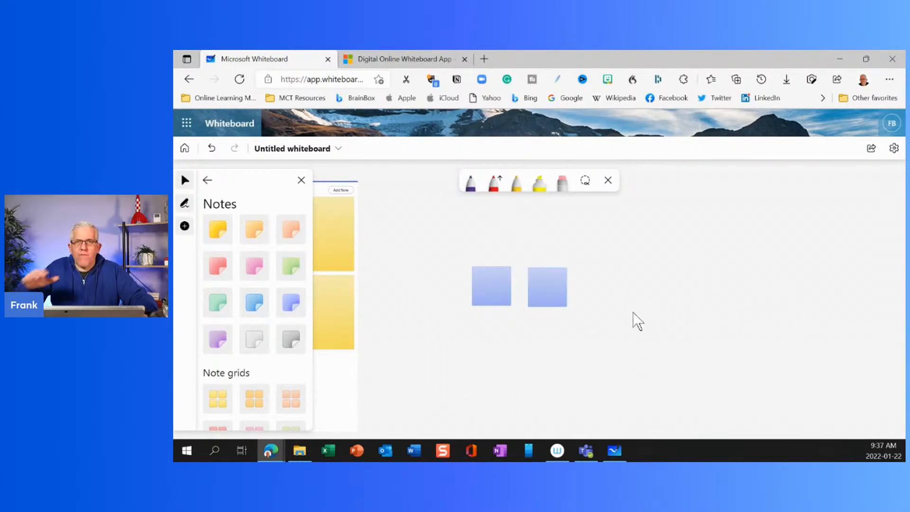
Examine the second small note's Alt Text dialog without saving, and its Bring to Front and Send to Back options.
click(550, 292)
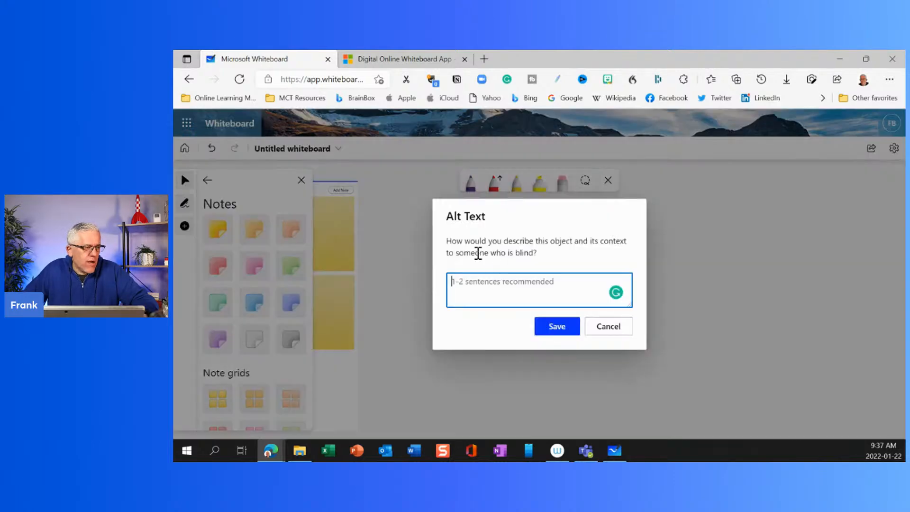
click(621, 334)
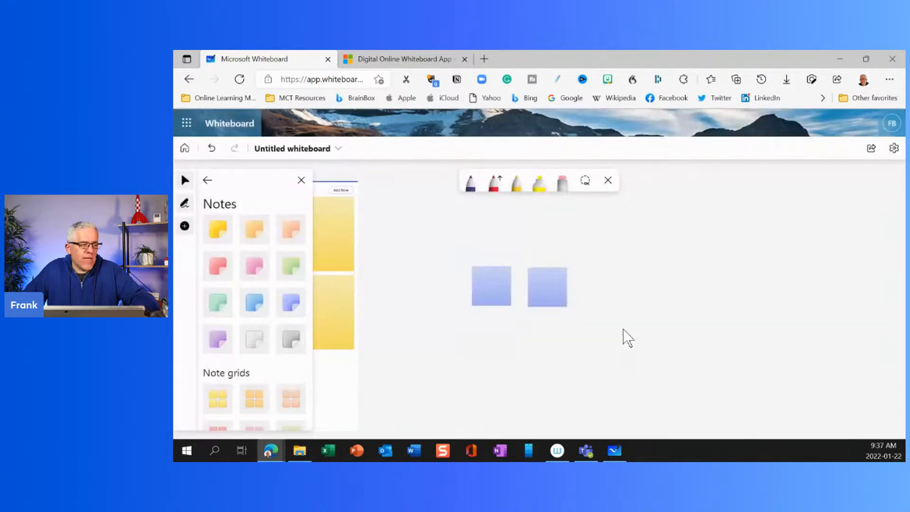
click(548, 284)
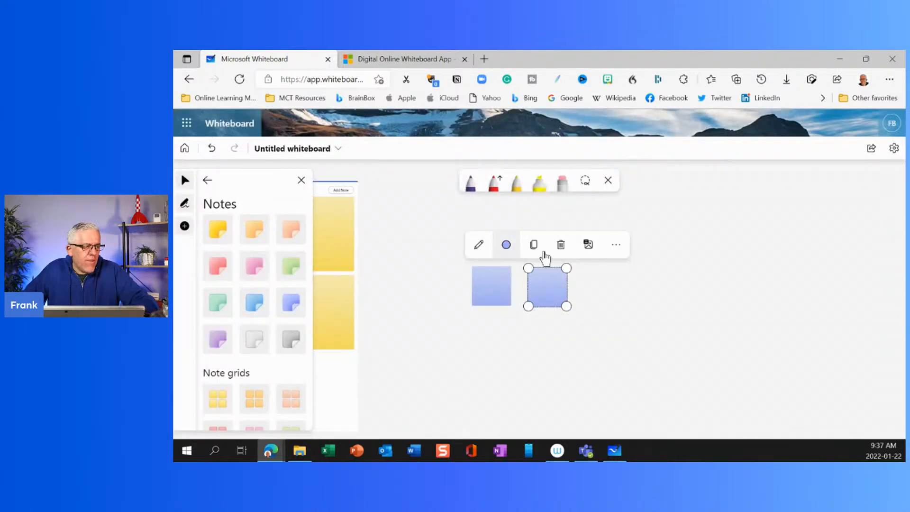
click(617, 244)
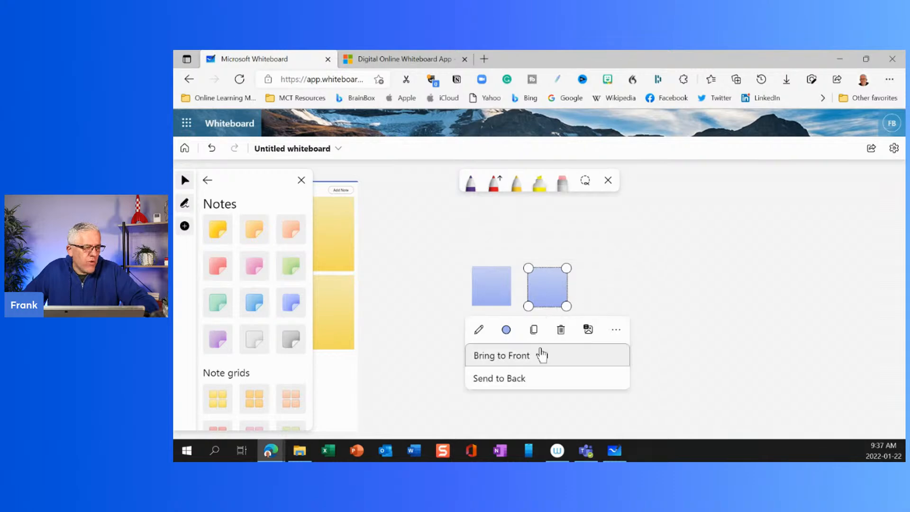
click(620, 295)
click(545, 292)
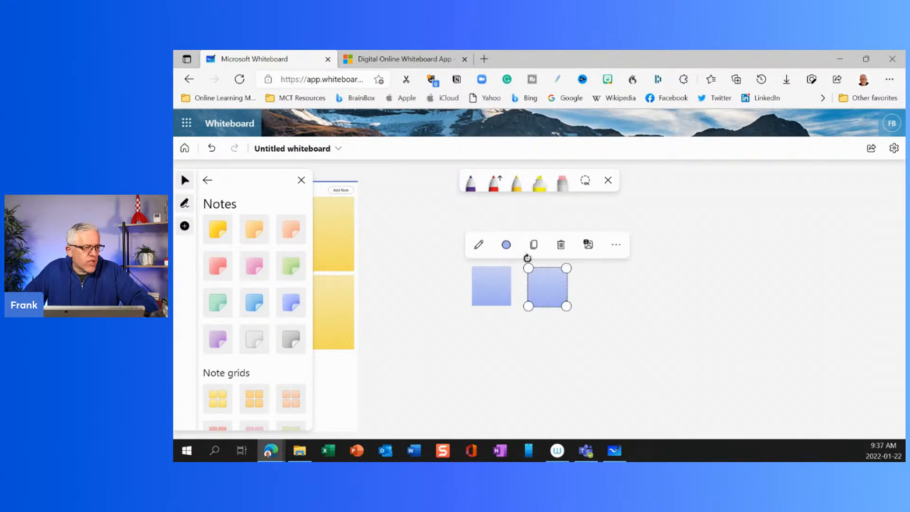
Change the second small blue-violet note's colour to light orange.
click(506, 245)
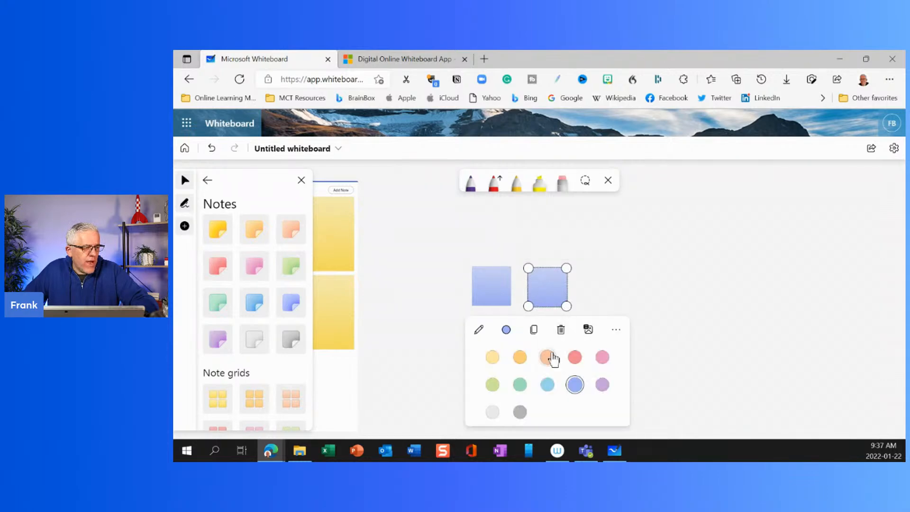
click(548, 357)
click(674, 315)
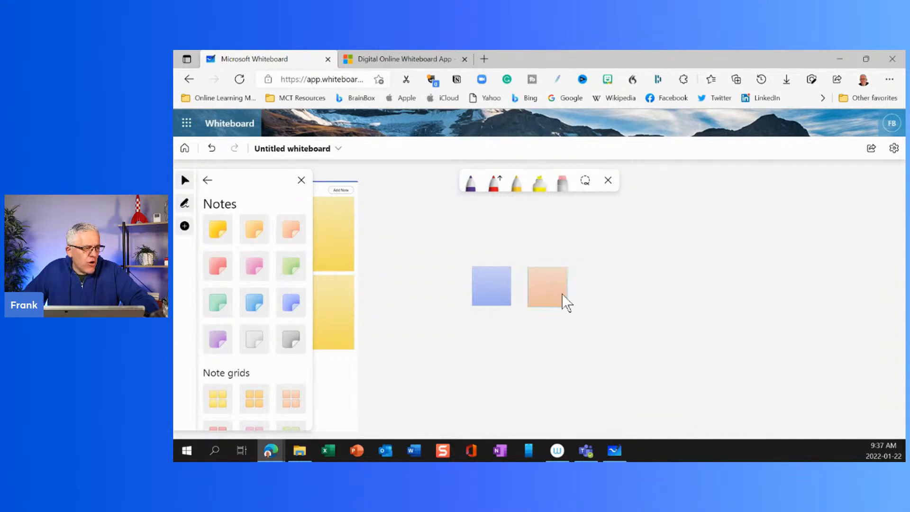
Move the orange note so it overlaps the small blue-violet note's lower corner, and send the orange note to the back.
drag(521, 304, 521, 307)
click(562, 319)
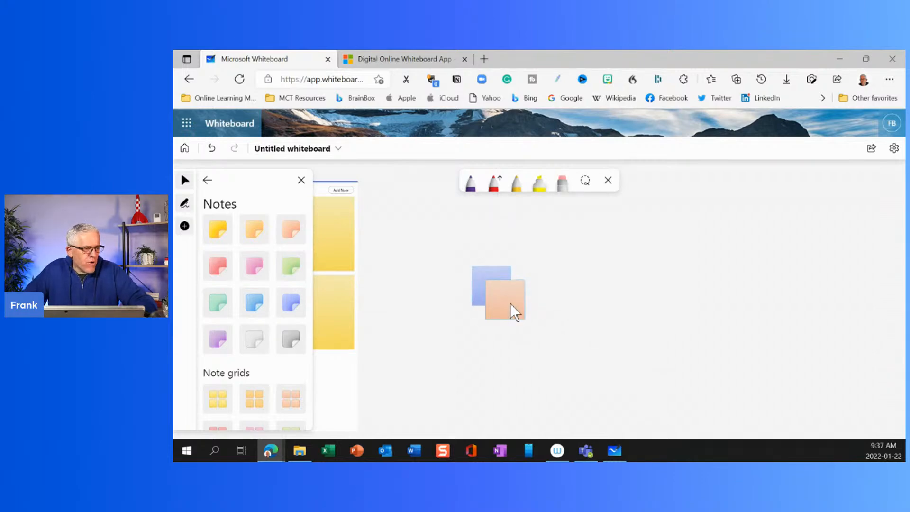
click(510, 303)
click(576, 259)
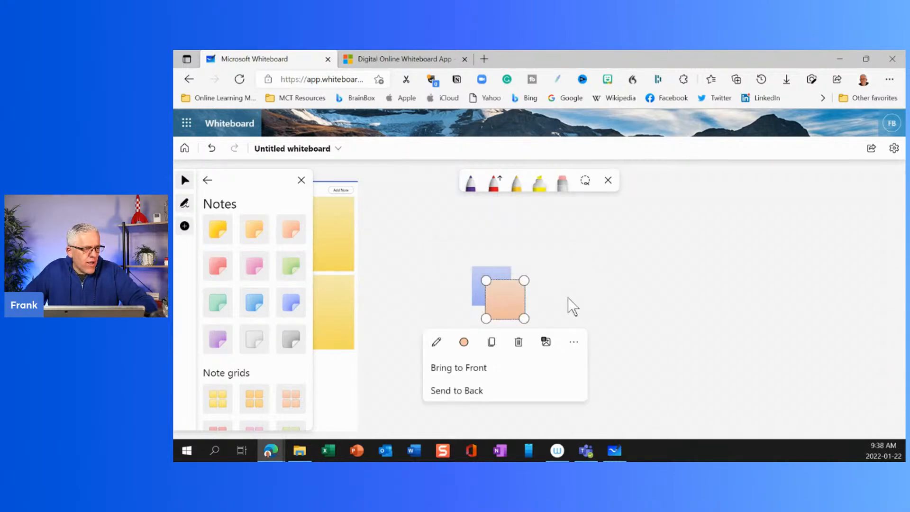
click(480, 393)
click(667, 348)
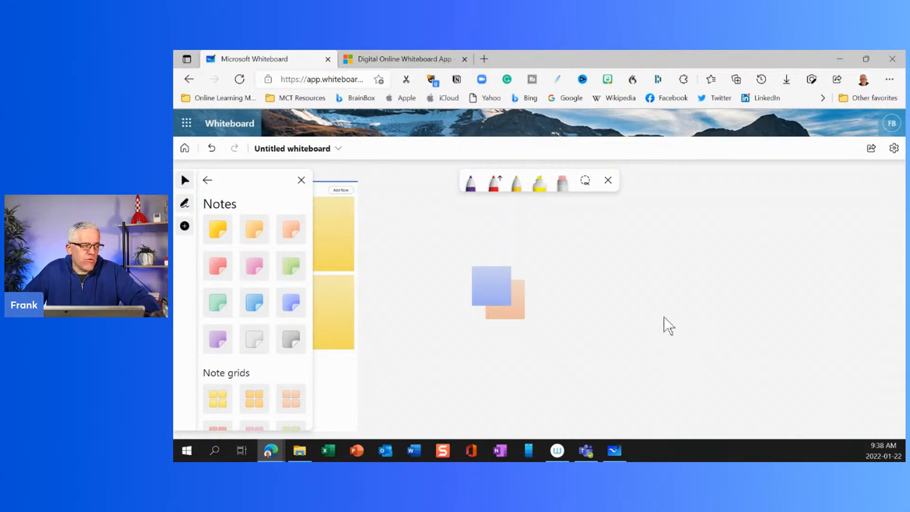
click(207, 180)
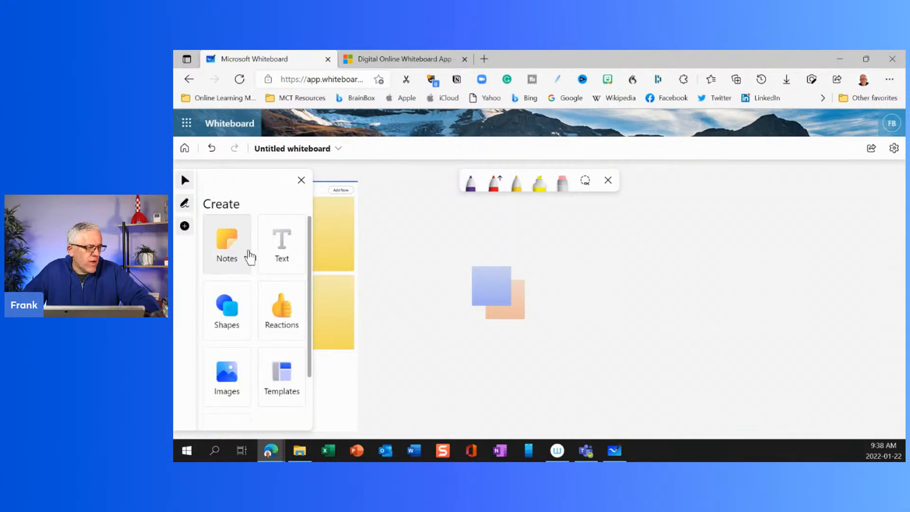
click(280, 244)
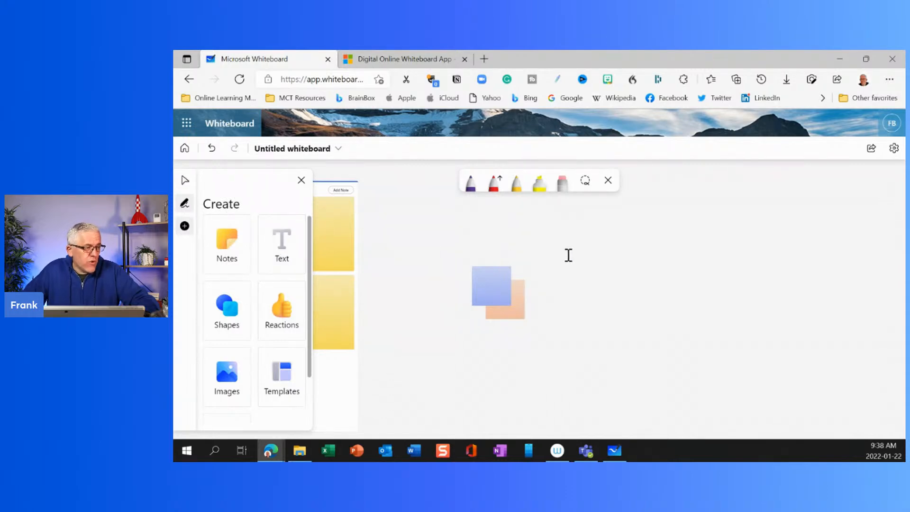
click(580, 241)
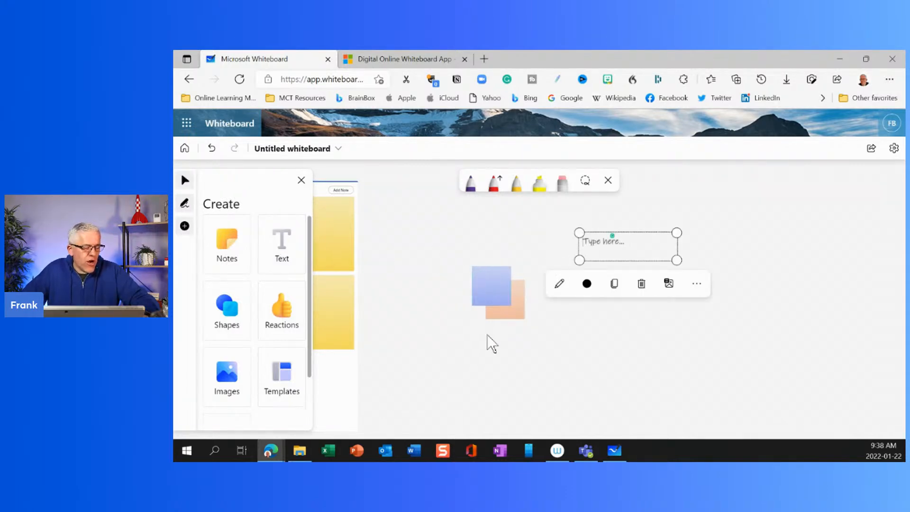
key(Escape)
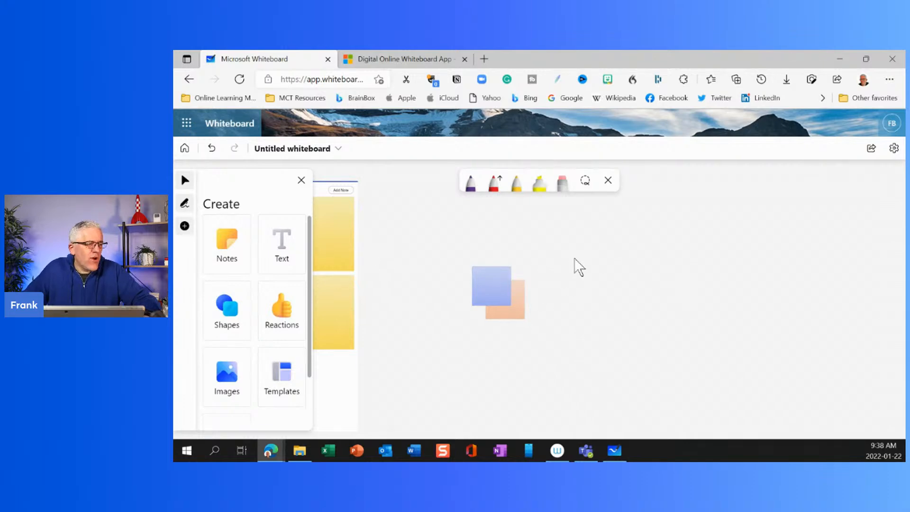
Add a text box reading "Hello World" beside the overlapping notes.
click(301, 246)
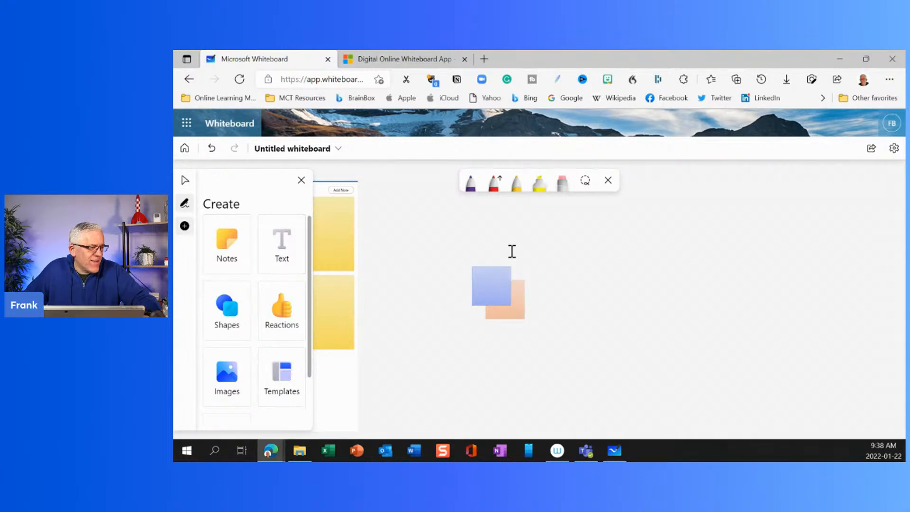
click(564, 262)
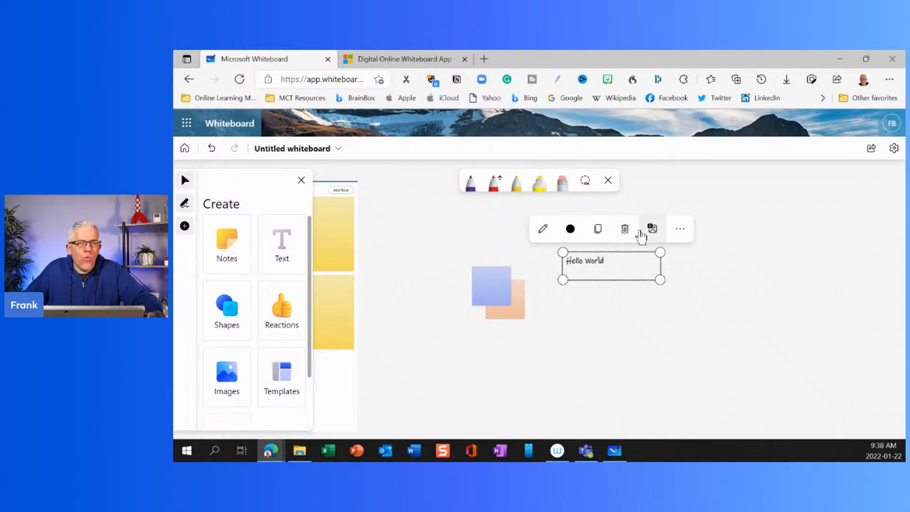
click(638, 325)
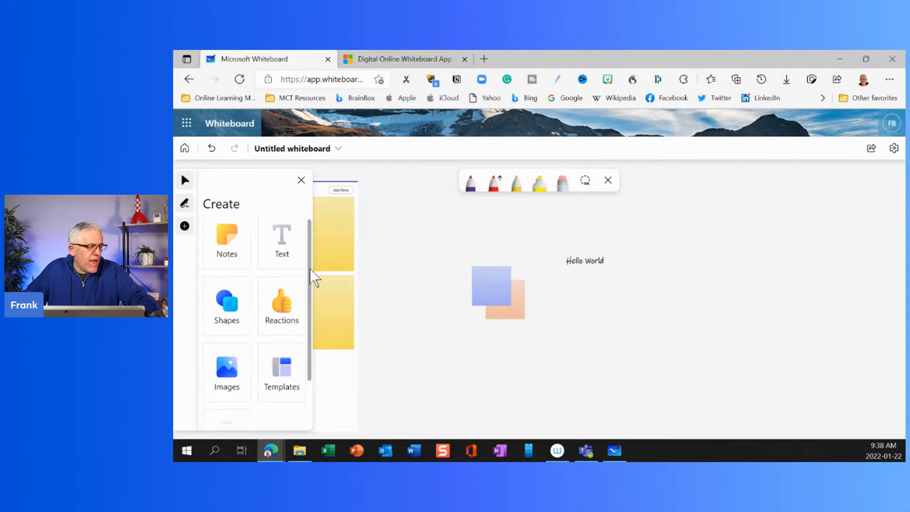
Bring up the shape collection, and draw a freehand circle with the purple pen beside the "Hello World" text.
scroll(308, 293, down, 2)
click(235, 287)
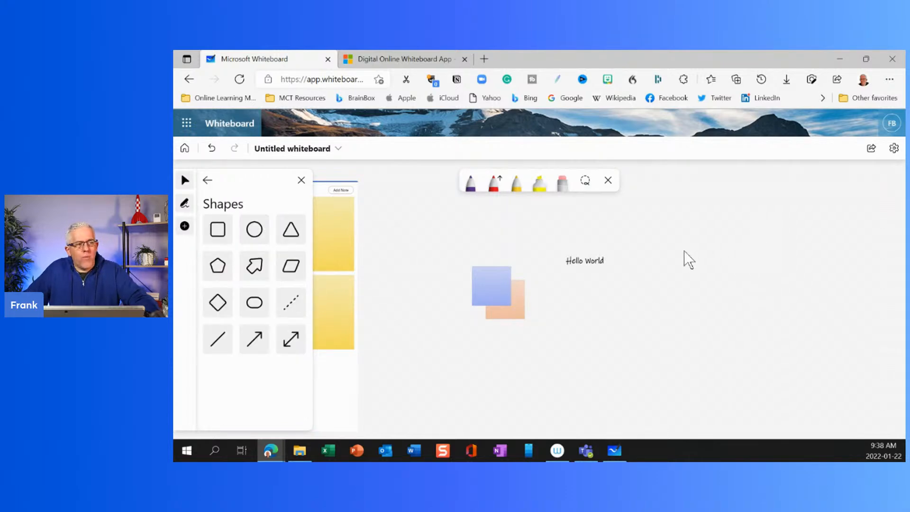
click(471, 183)
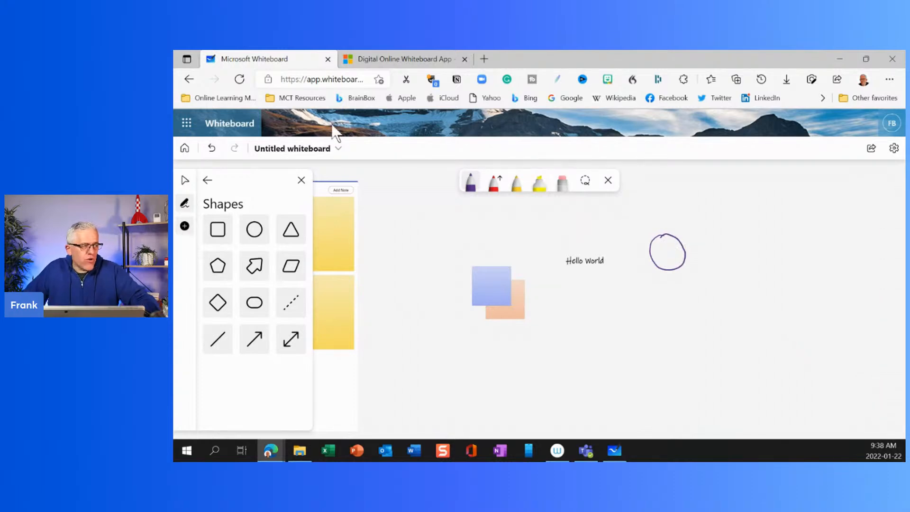
key(Escape)
Insert a circle shape below the freehand circle and stretch it into a larger, slightly wider ellipse.
click(254, 230)
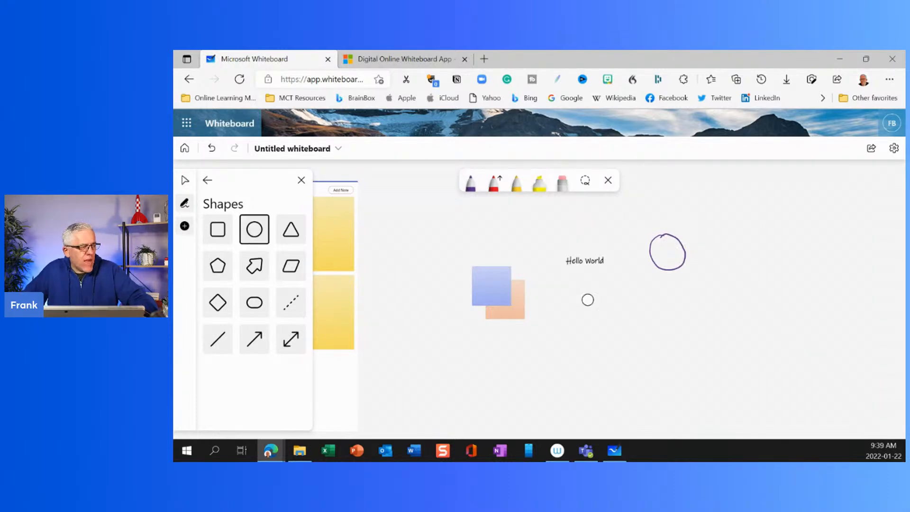
click(725, 327)
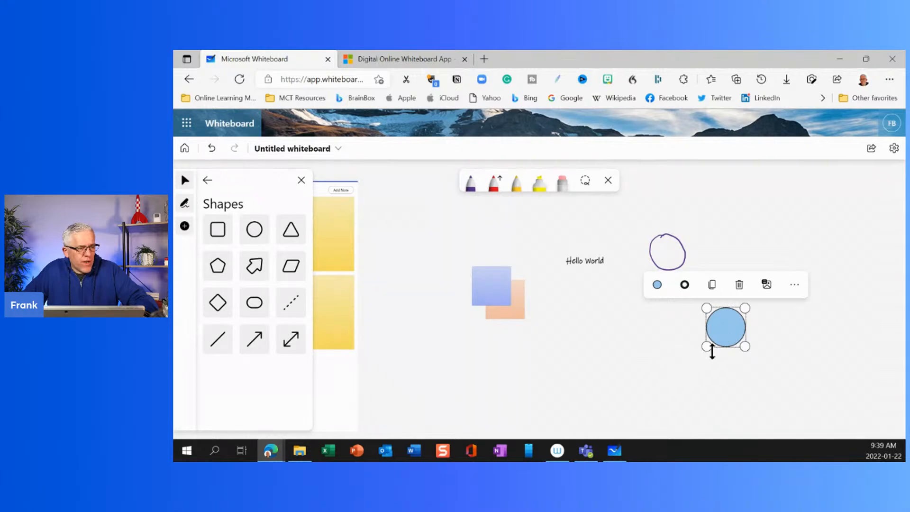
drag(707, 347, 660, 341)
Browse the ellipse's fill and outline colours, try a light grey outline, and remove the outline.
click(595, 281)
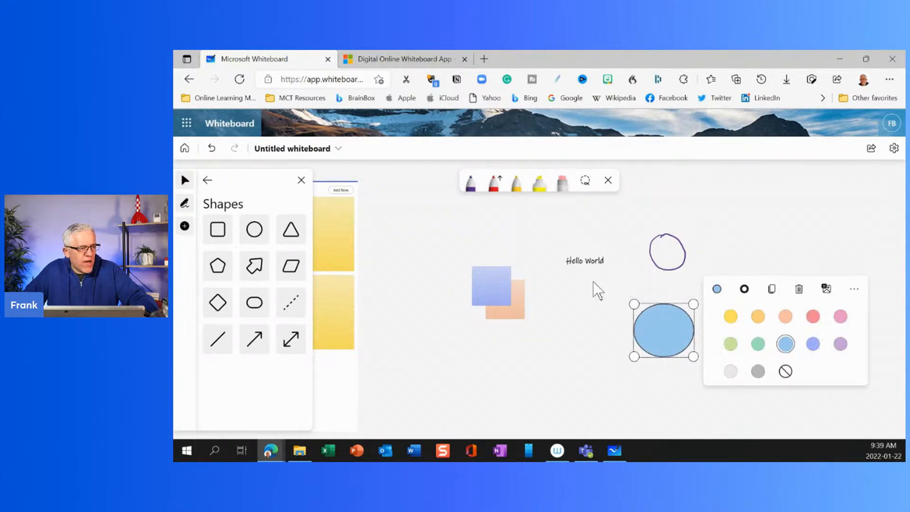
click(745, 290)
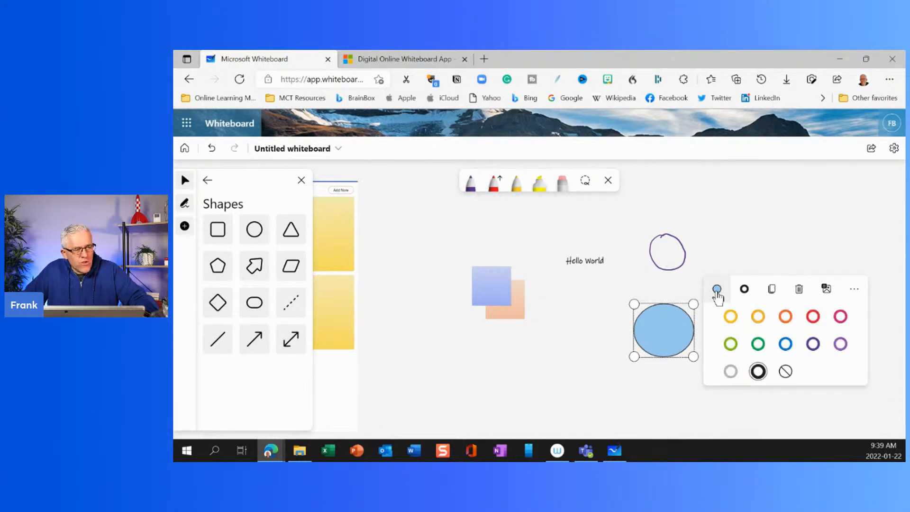
click(744, 290)
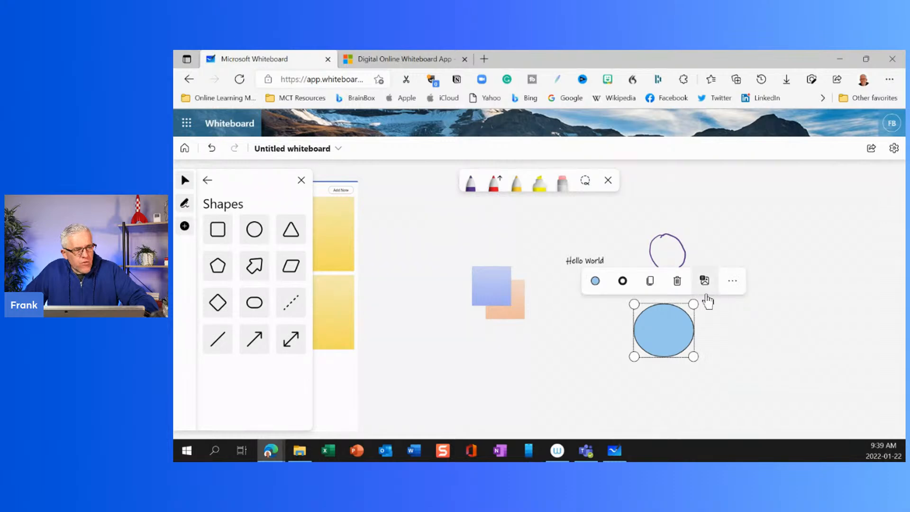
click(622, 281)
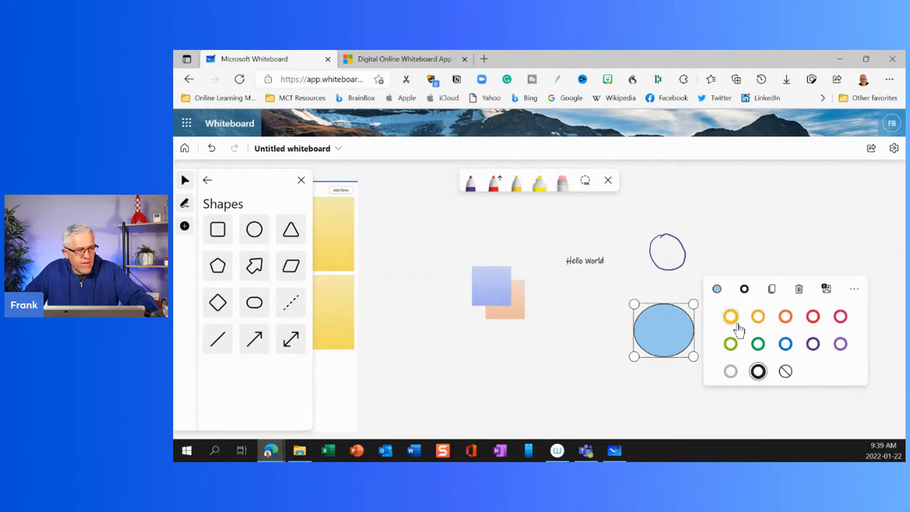
click(730, 372)
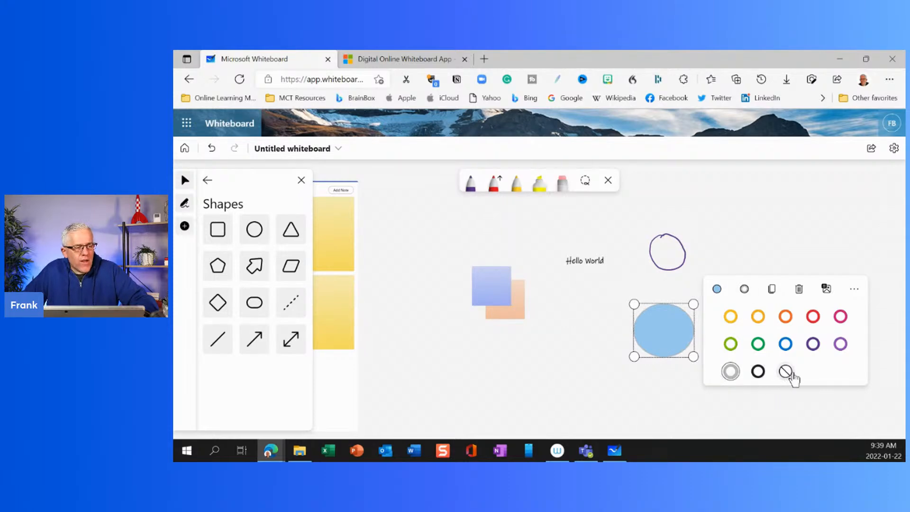
click(786, 372)
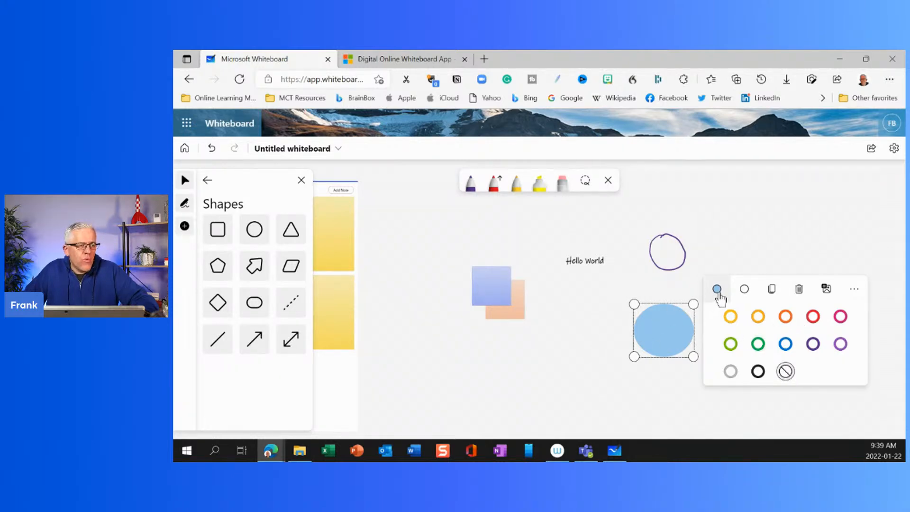
Fill the ellipse with light grey and give it a black outline.
click(717, 289)
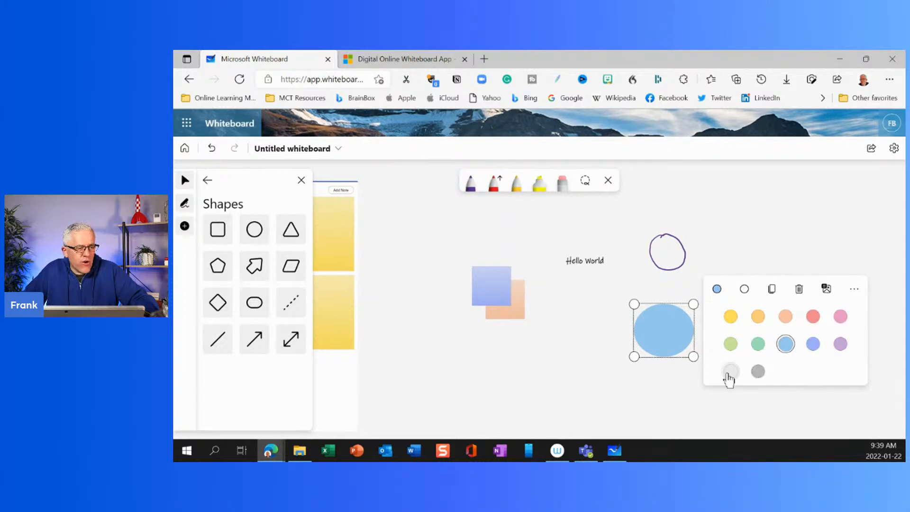
click(730, 372)
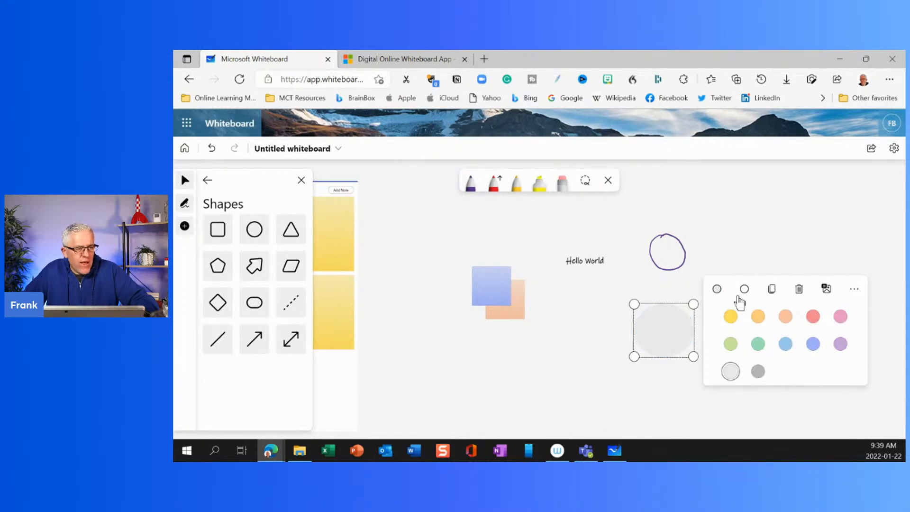
click(744, 290)
click(760, 373)
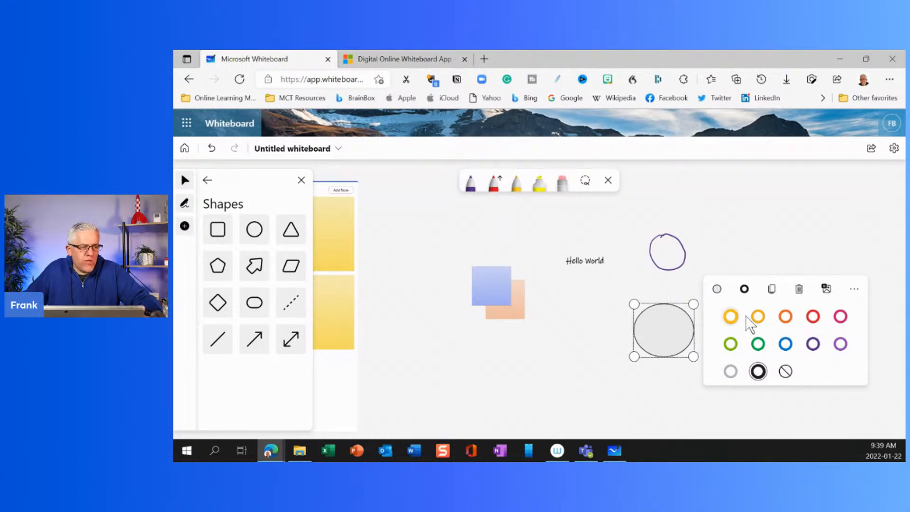
Examine the ellipse's fill colours, its Alt Text dialog without saving, and its Bring to Front and Send to Back options.
click(717, 290)
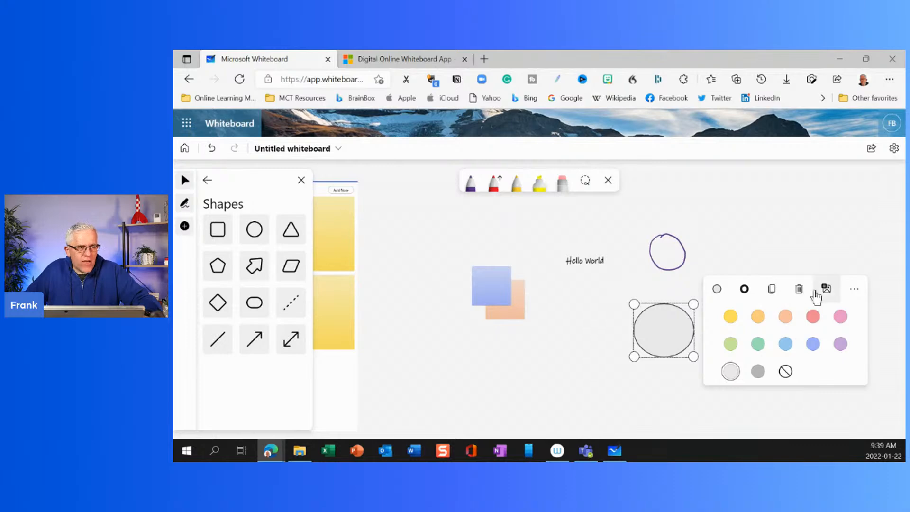
click(826, 288)
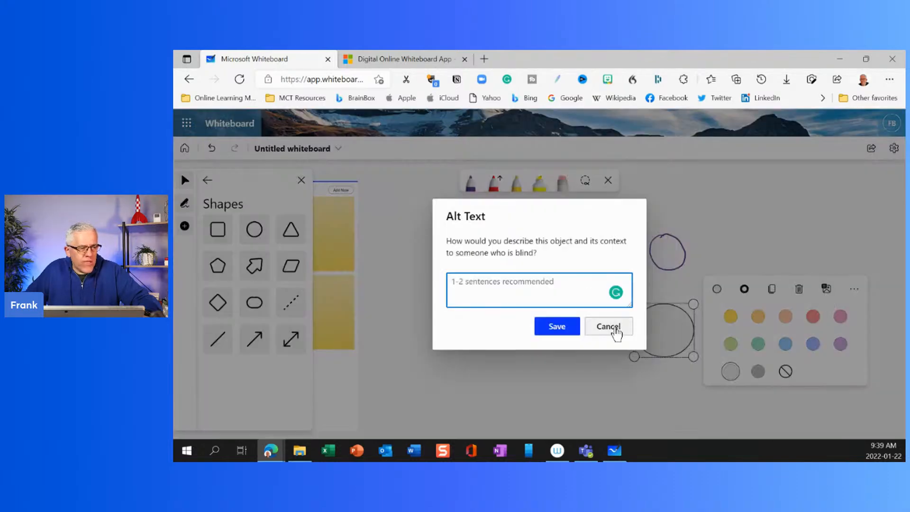
click(614, 329)
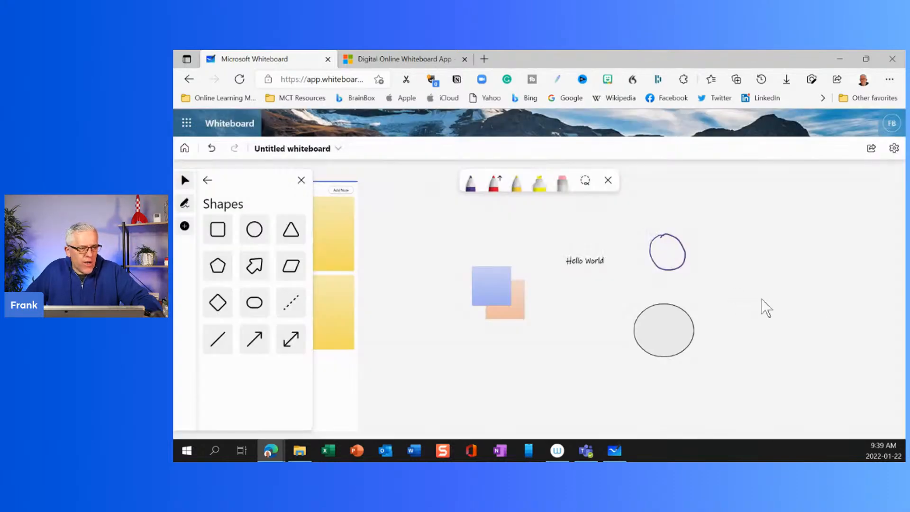
click(670, 341)
click(732, 284)
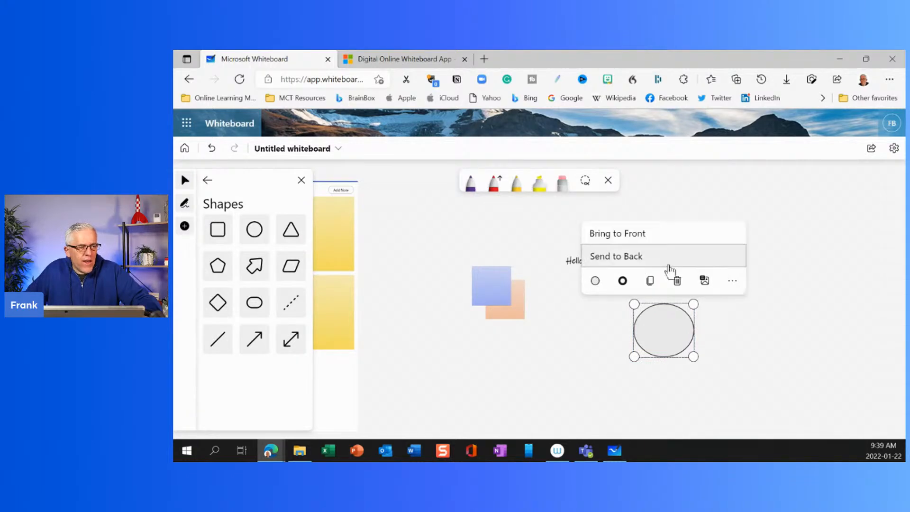
click(825, 408)
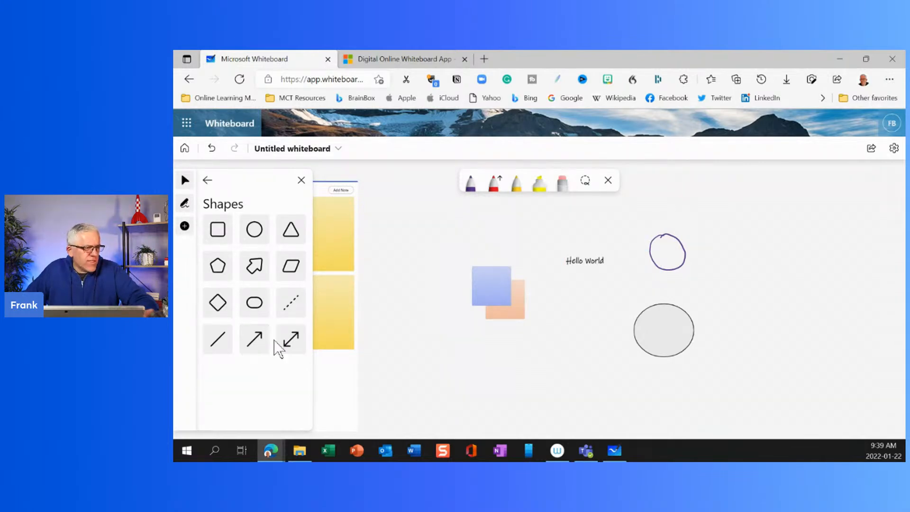
Draw a curved freehand arrow with the red arrow pen below the overlapping notes, and place a straight black arrow shape beside it.
click(494, 187)
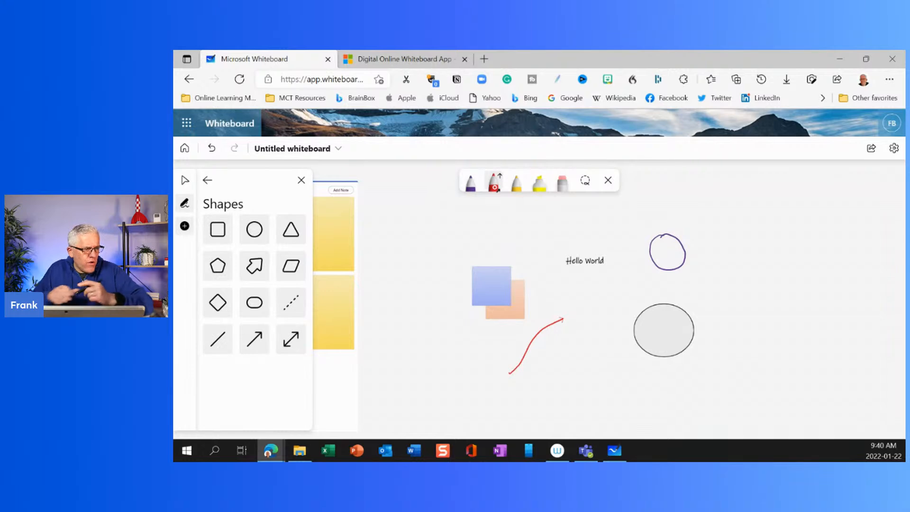
click(256, 351)
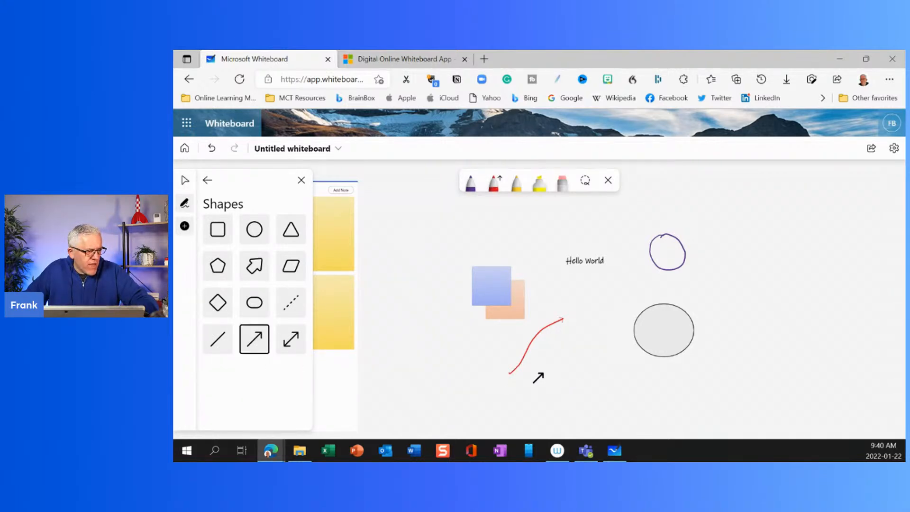
mouse_move(521, 370)
mouse_down()
mouse_move(560, 368)
mouse_move(611, 325)
mouse_up()
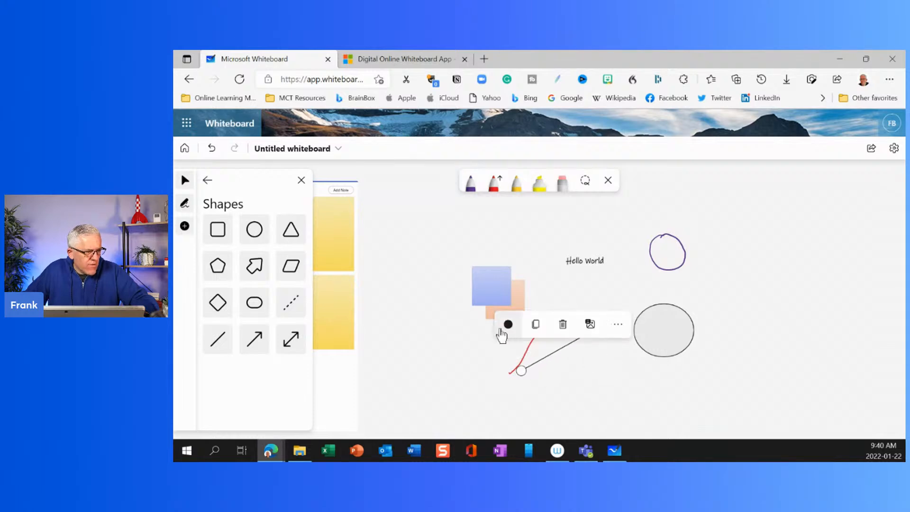
click(610, 377)
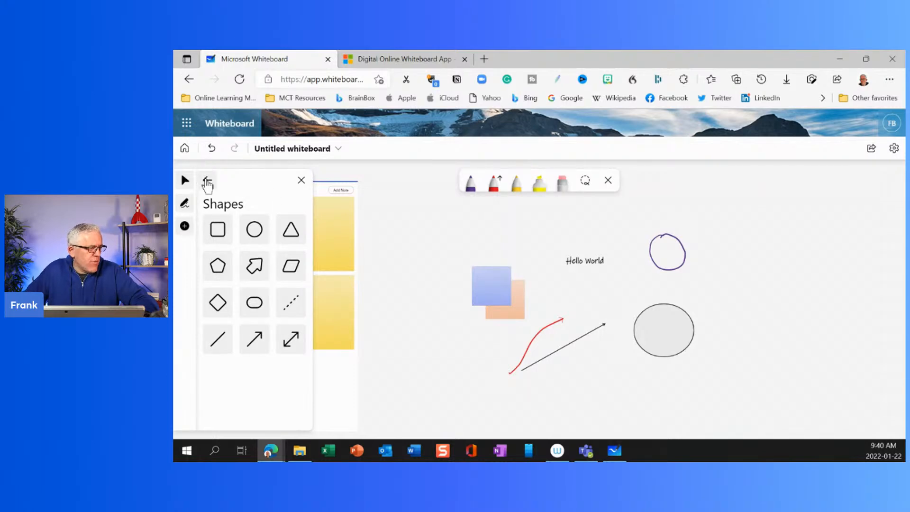
click(208, 182)
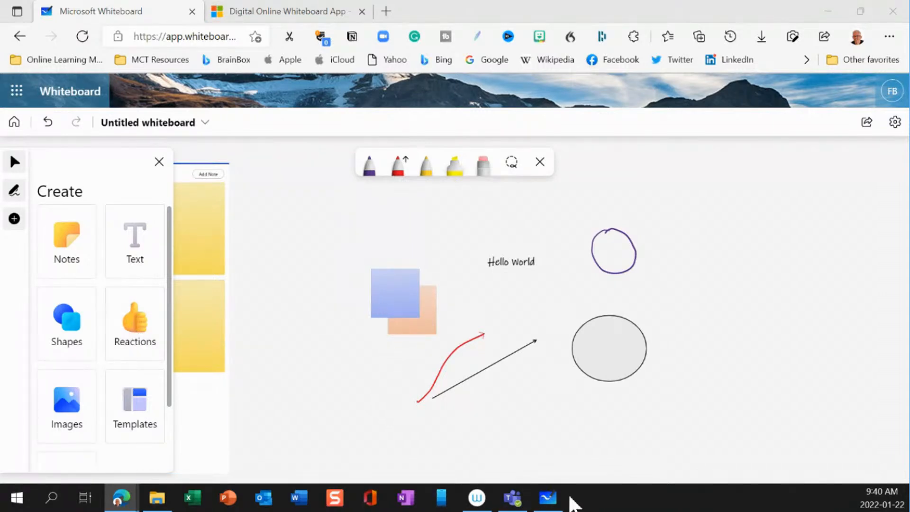
Switch to the desktop Whiteboard app, move the campfire photo clear of the note grid, and give it a Like.
click(547, 498)
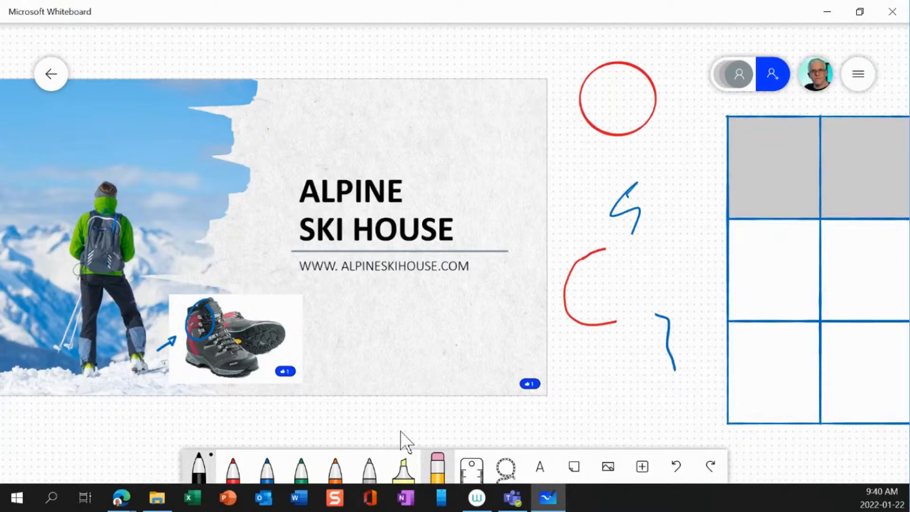
drag(400, 431, 752, 431)
drag(592, 331, 42, 329)
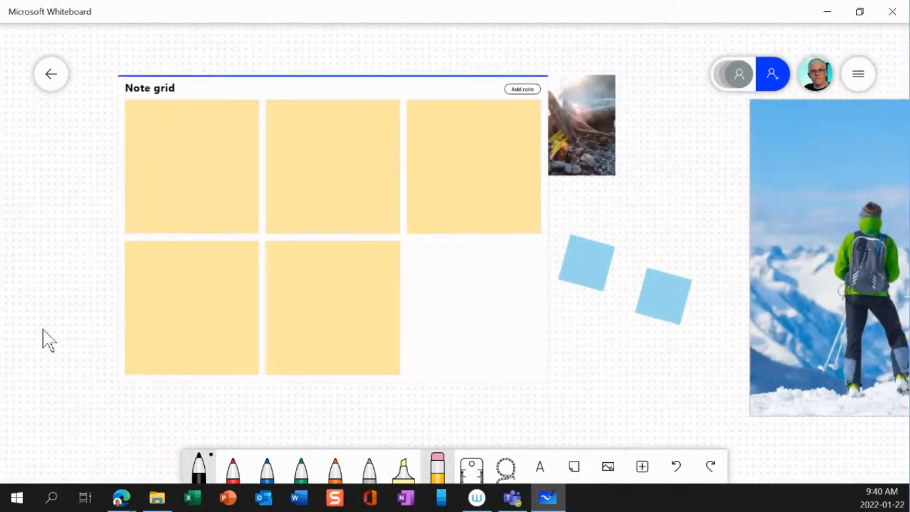
click(451, 124)
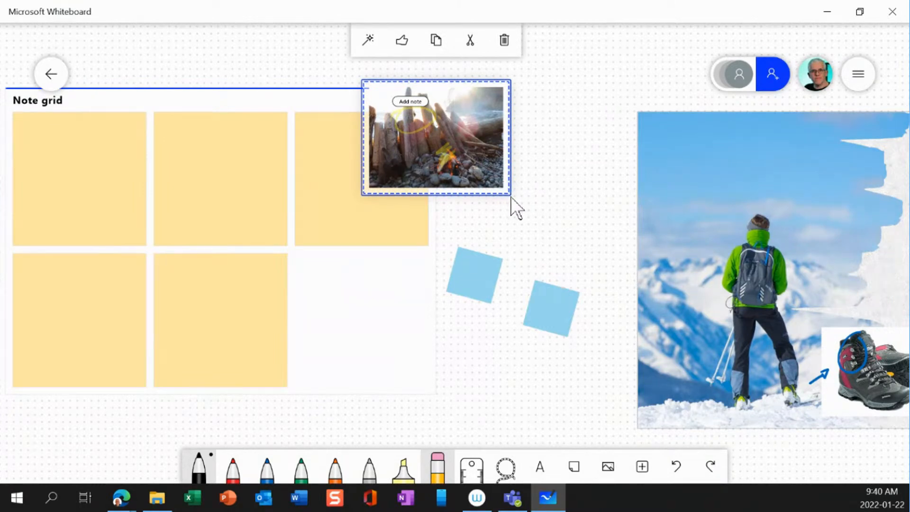
click(447, 150)
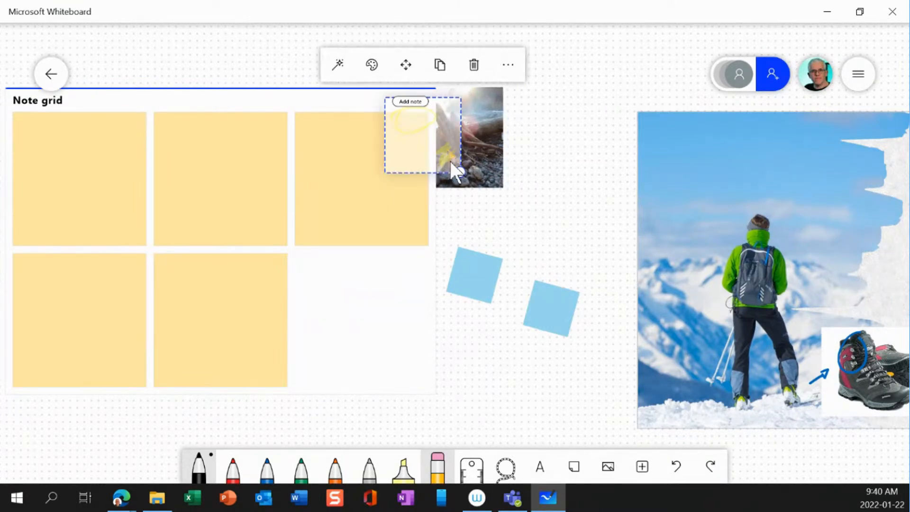
click(475, 162)
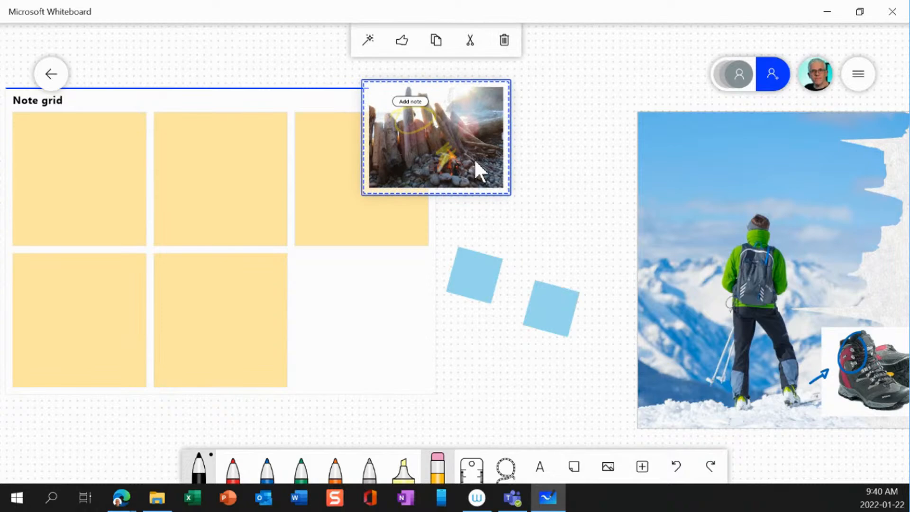
click(476, 162)
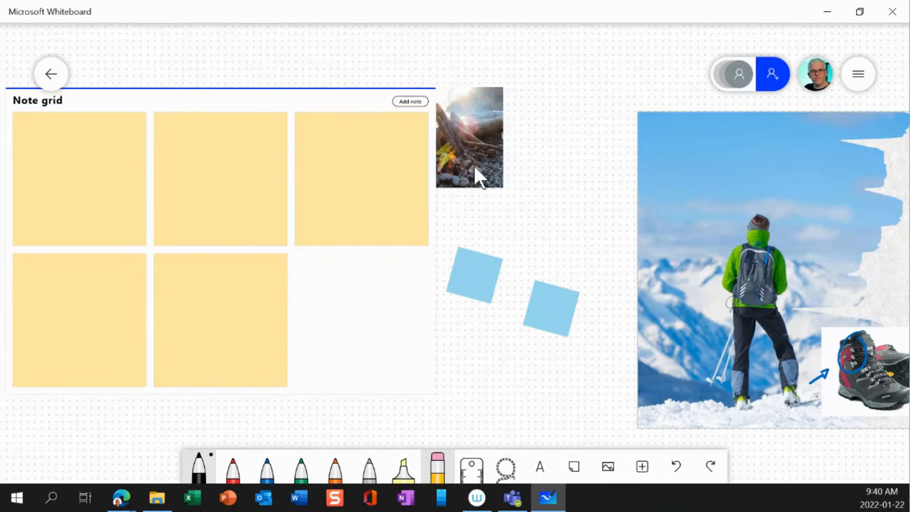
drag(473, 137, 558, 130)
click(468, 291)
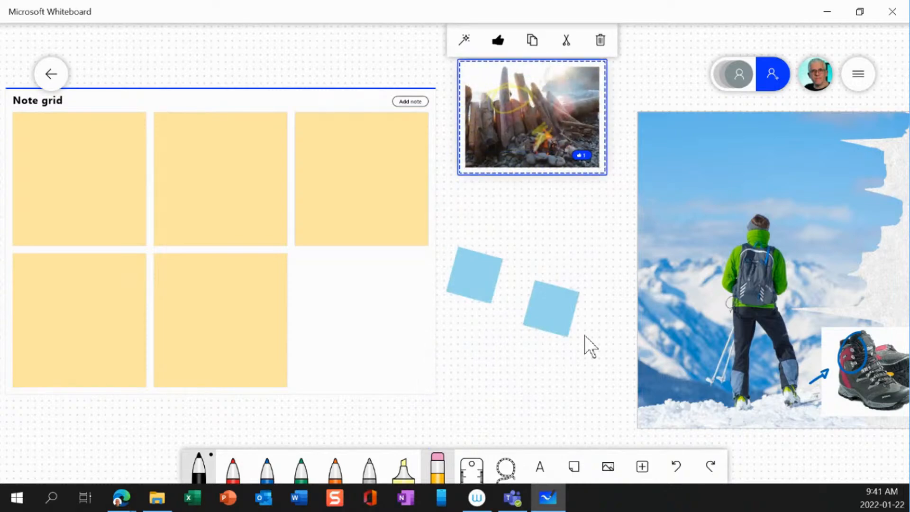
Return to the web Whiteboard in the browser and place an enlarged thumbs-up reaction on the grey ellipse.
click(128, 505)
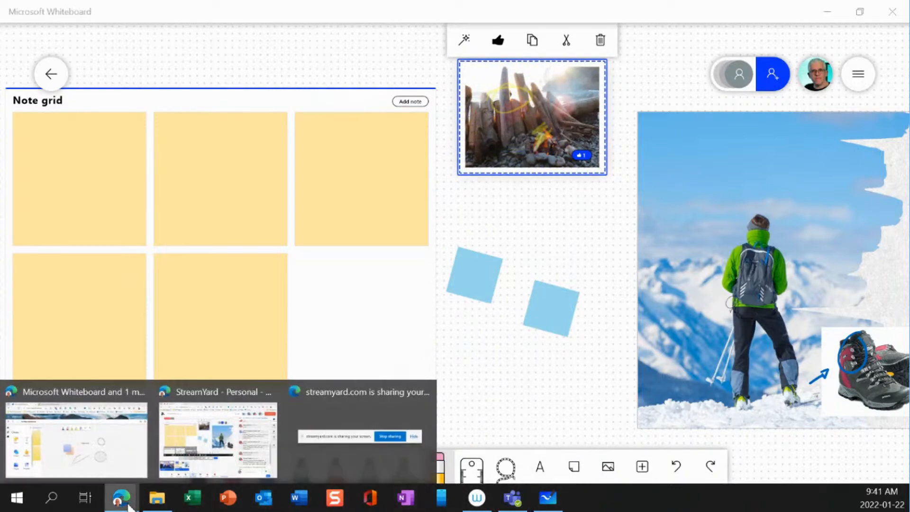
click(114, 446)
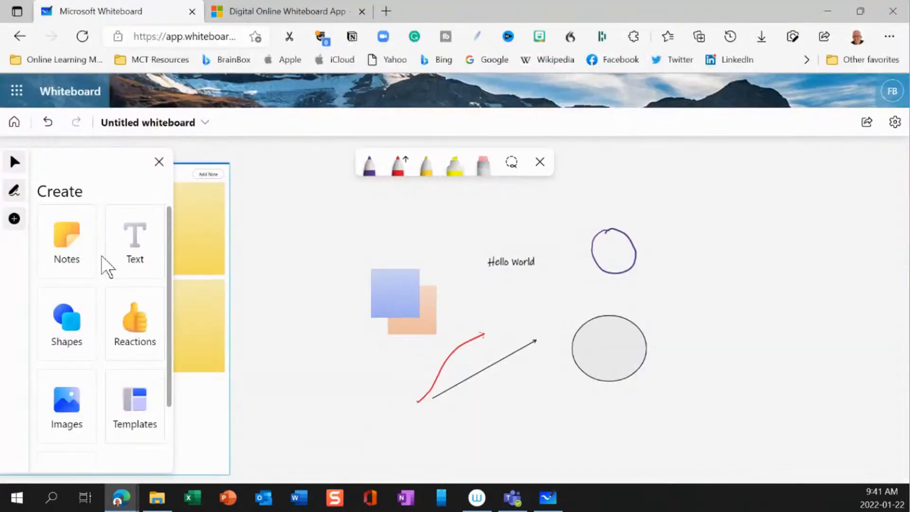
click(134, 321)
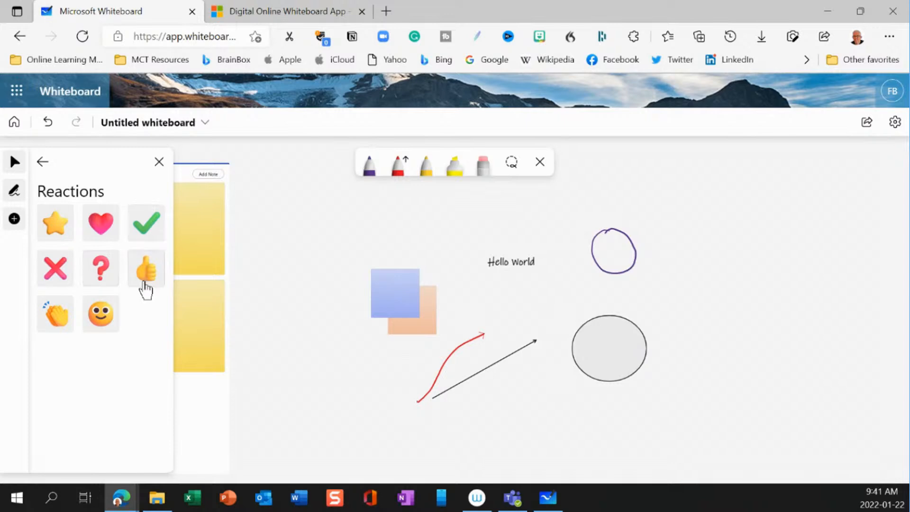
click(145, 269)
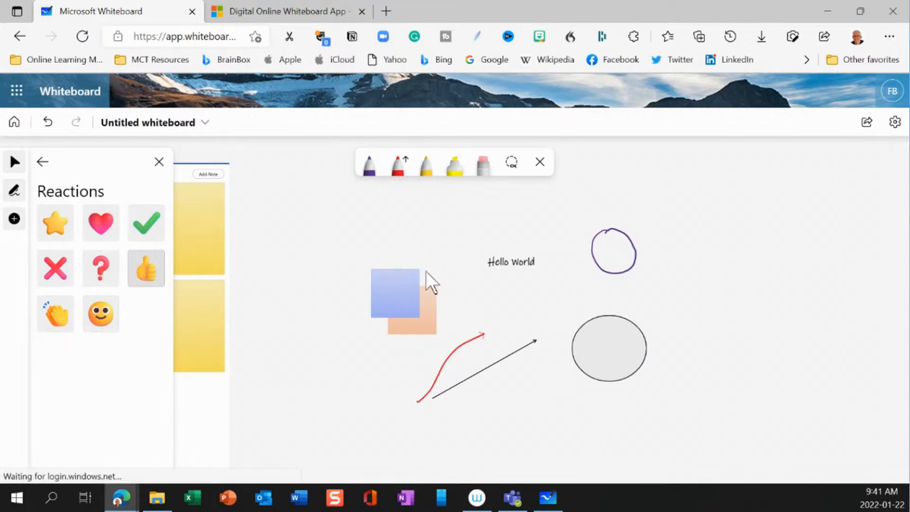
click(160, 270)
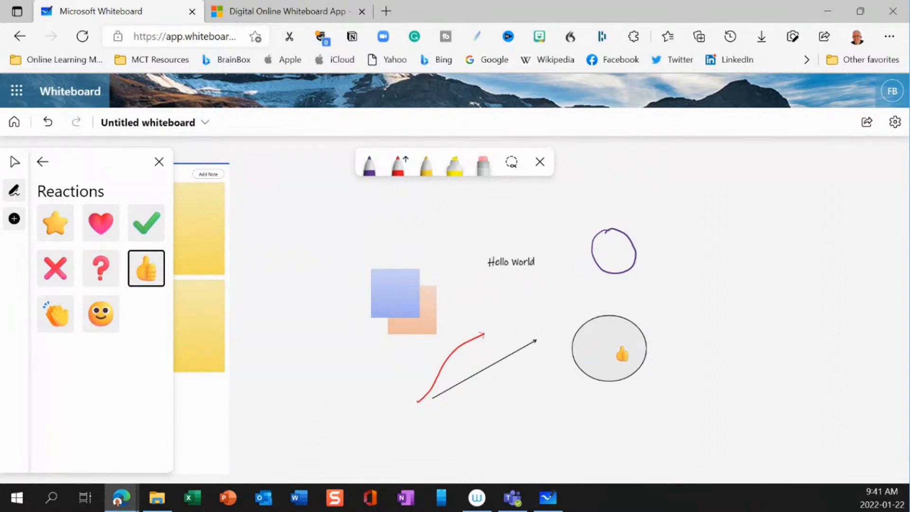
click(622, 353)
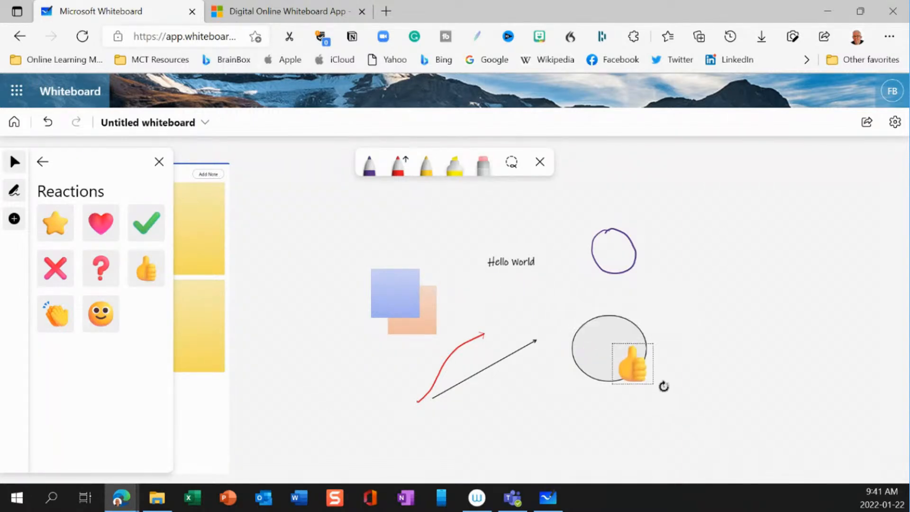
drag(664, 387, 679, 398)
click(773, 374)
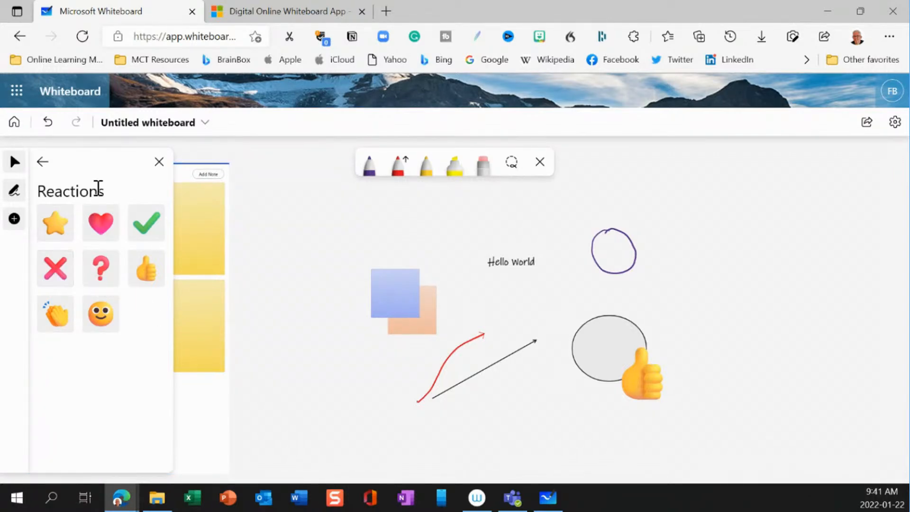
Place a red X reaction on the blue note and enlarge it so that it overlaps the note's edge.
click(63, 283)
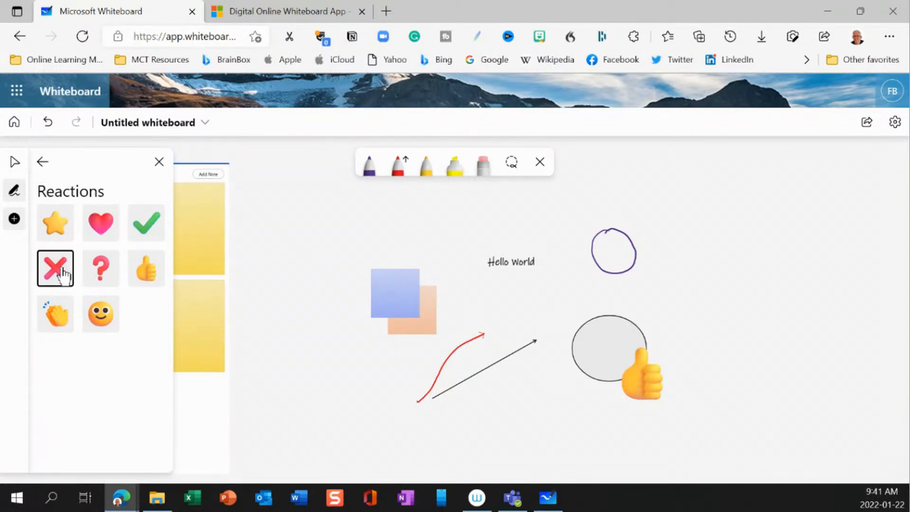
click(382, 288)
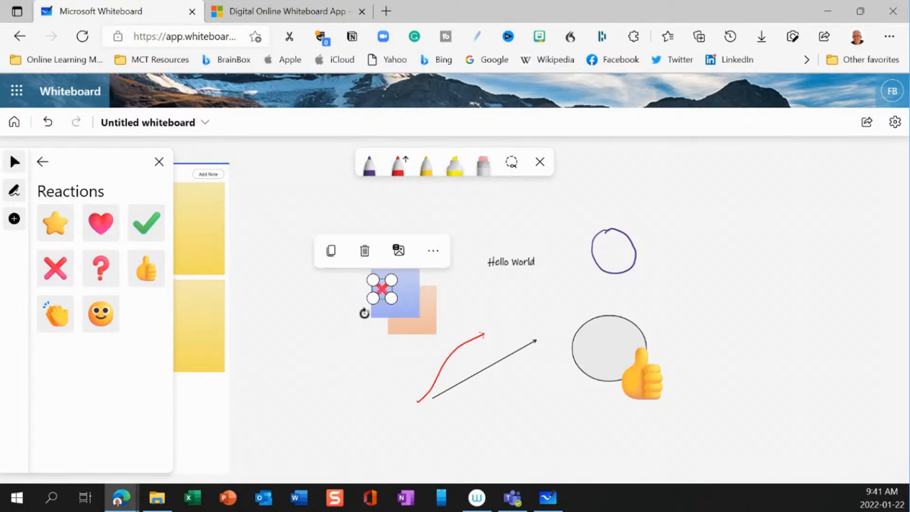
drag(374, 300, 359, 326)
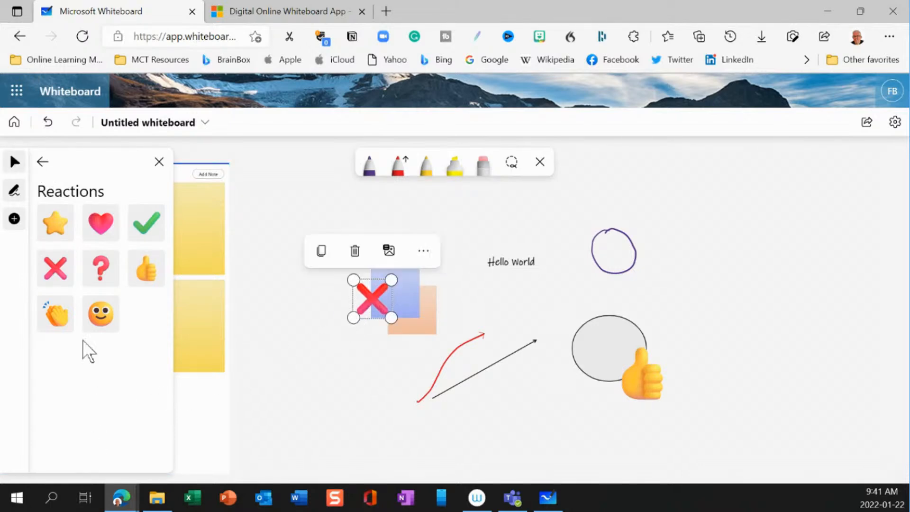
click(42, 162)
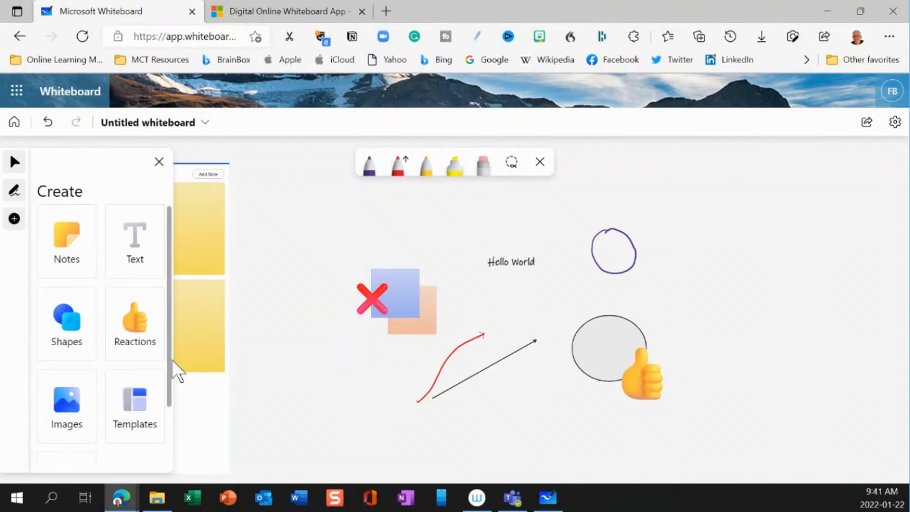
Insert the forest bridge photo from the OneDrive - Personal folder __Images for Whiteboard and place it to the right of the ellipse.
drag(172, 359, 166, 431)
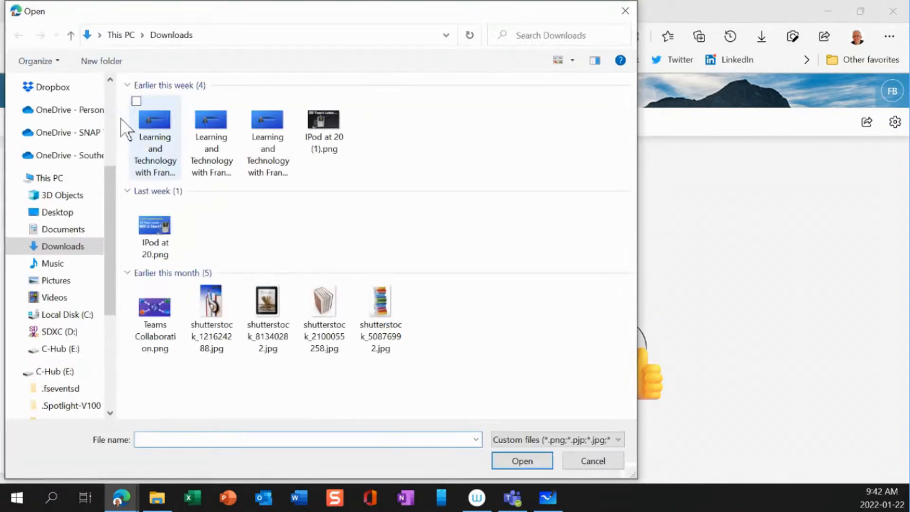
click(55, 111)
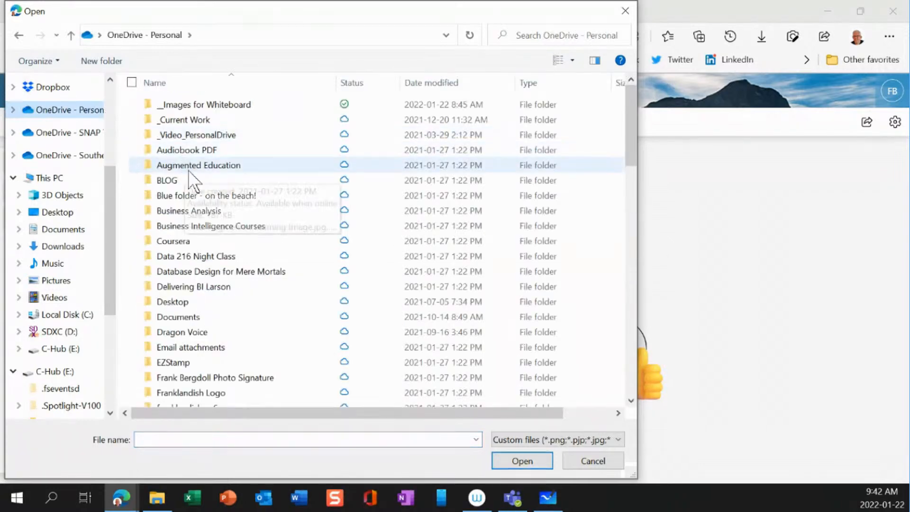
double_click(193, 105)
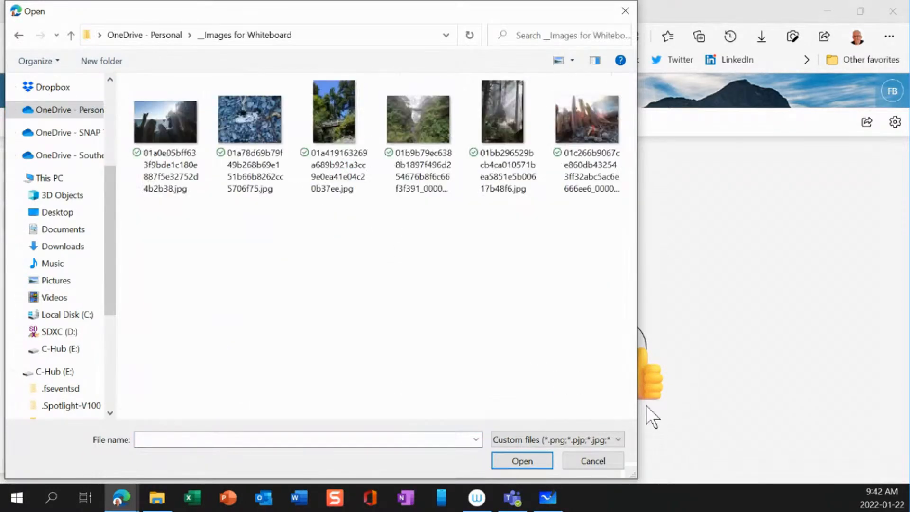
click(345, 135)
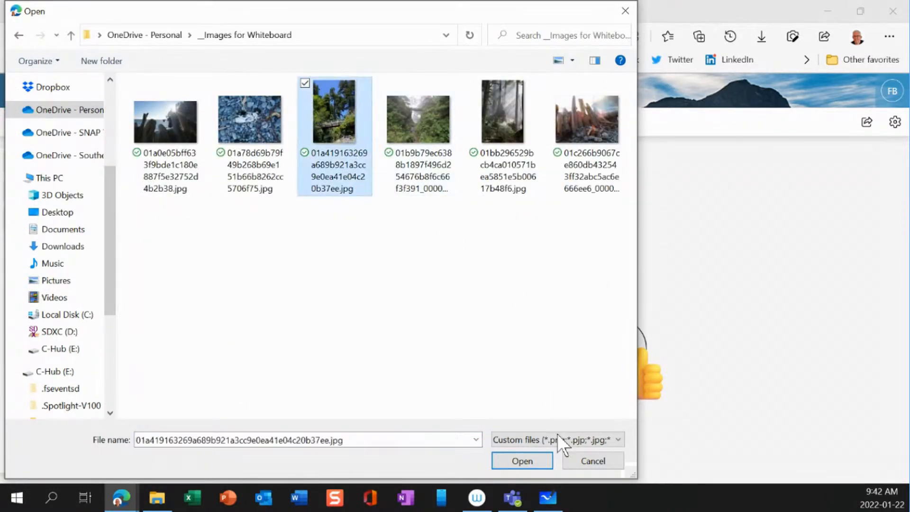
click(530, 459)
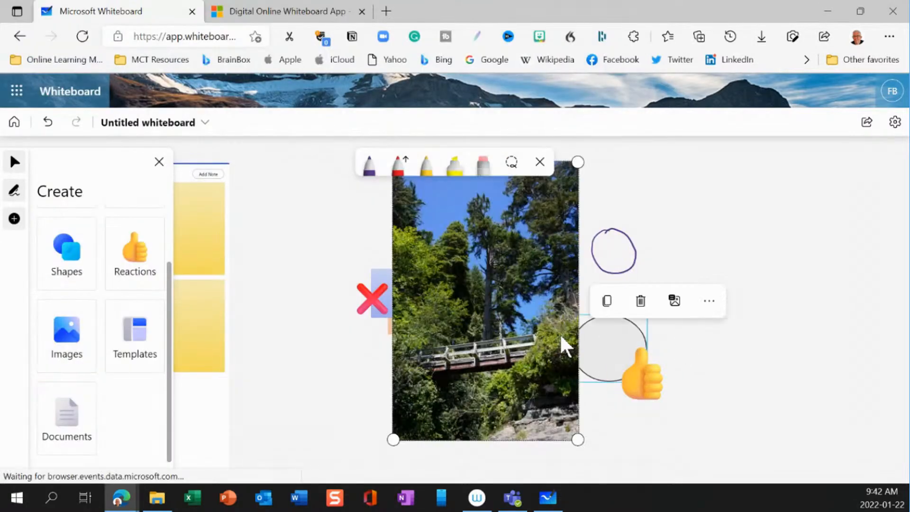
drag(561, 336, 846, 333)
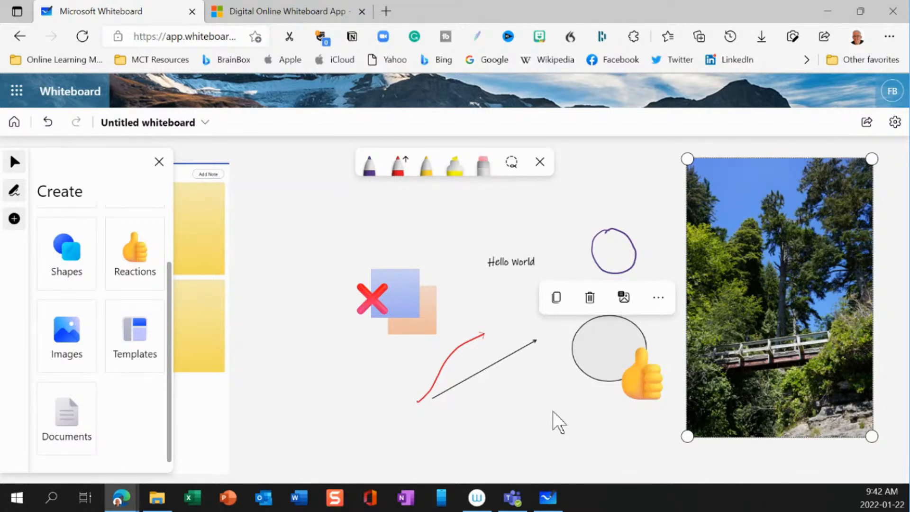
click(580, 424)
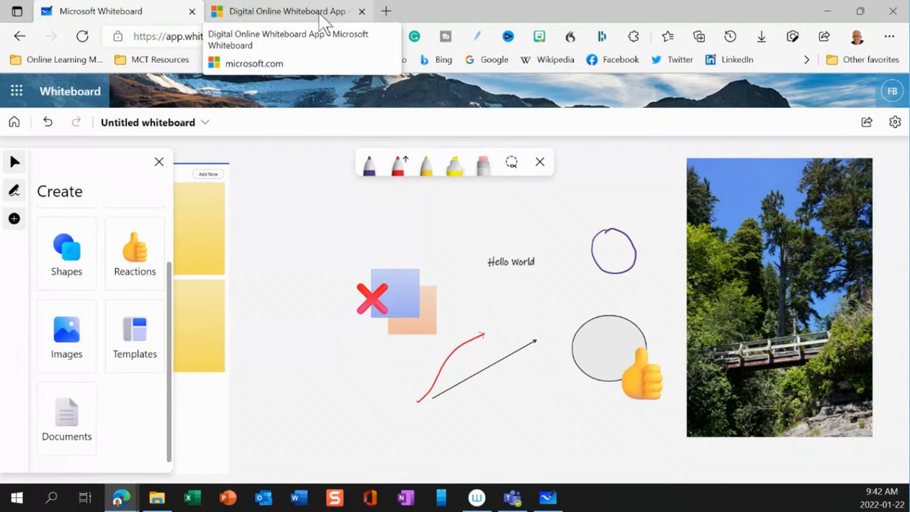
Search the web for banff in a new browser tab and copy the first picture from the image results.
click(384, 10)
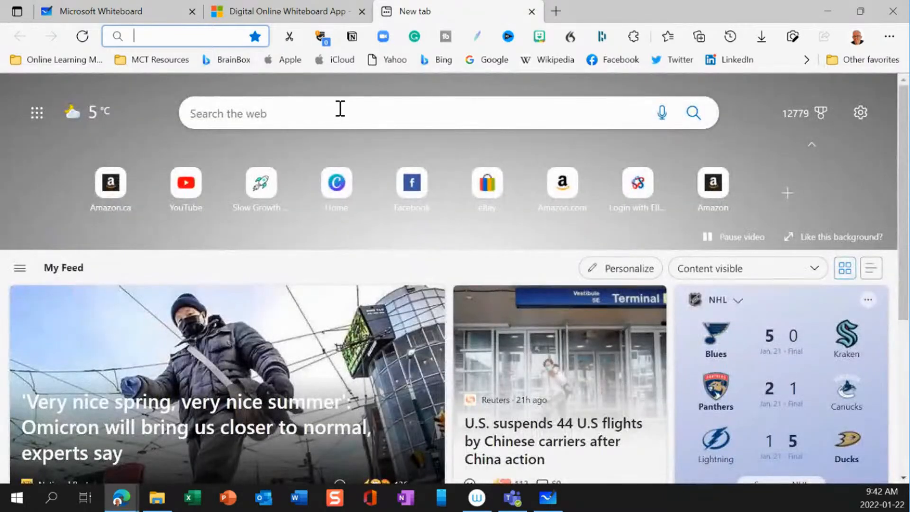
click(340, 108)
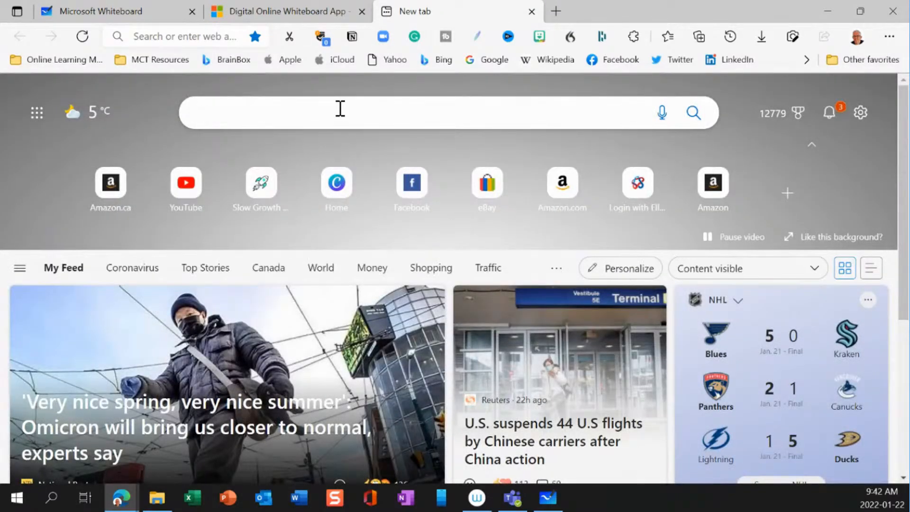
text(banff)
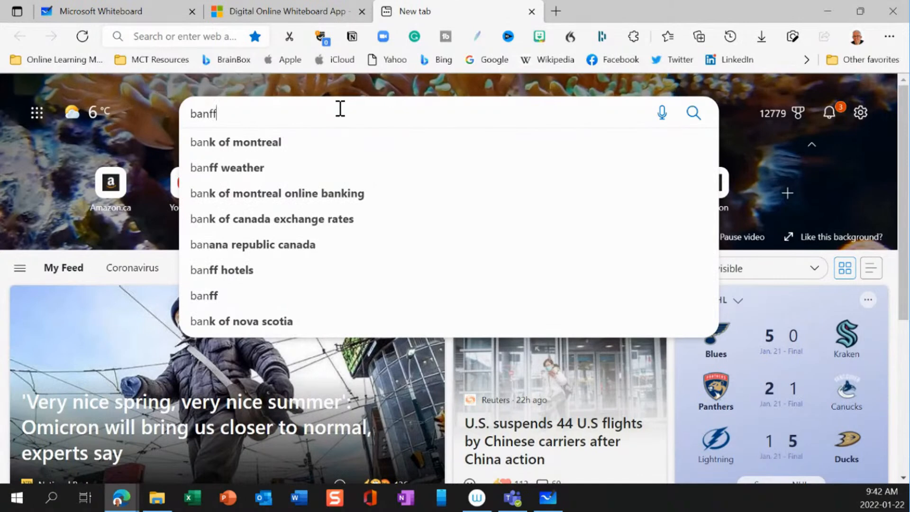
key(Return)
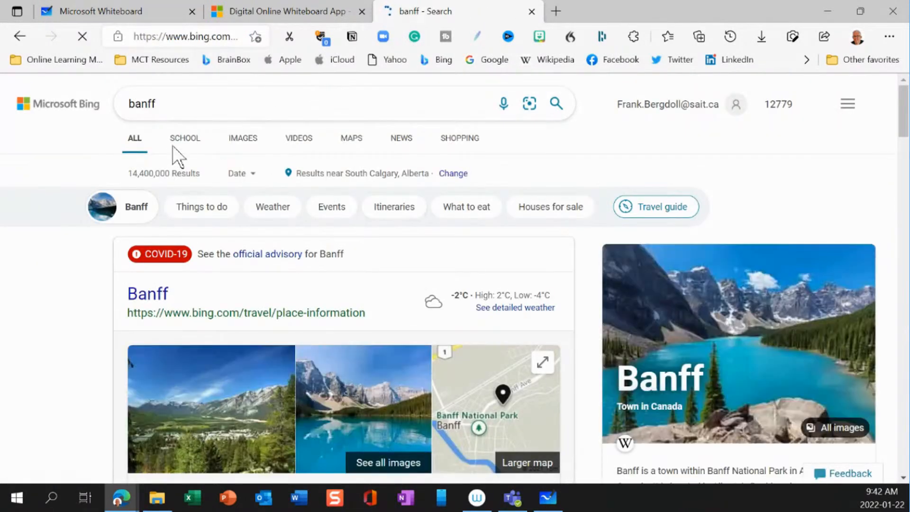
click(240, 145)
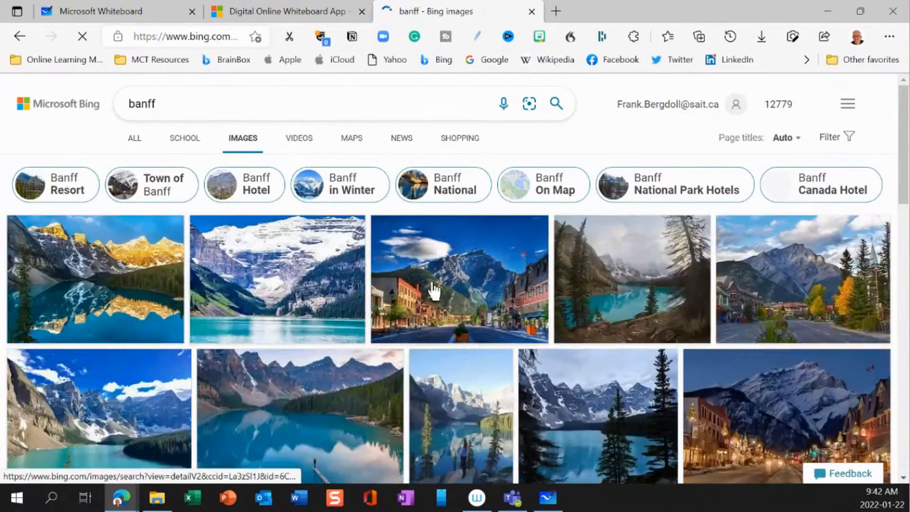
right_click(123, 296)
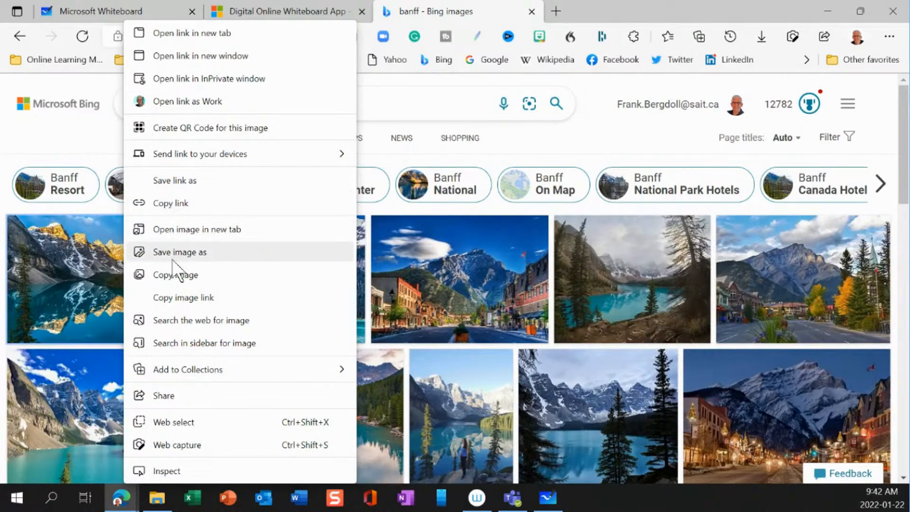
click(178, 274)
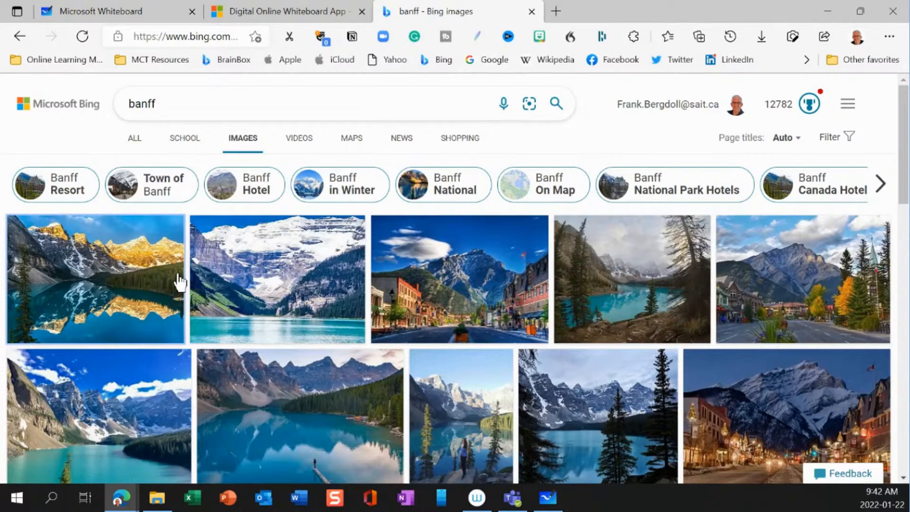
Try to paste the copied Banff picture onto the whiteboard below the overlapping notes, and return to the Bing image results.
click(122, 11)
right_click(350, 389)
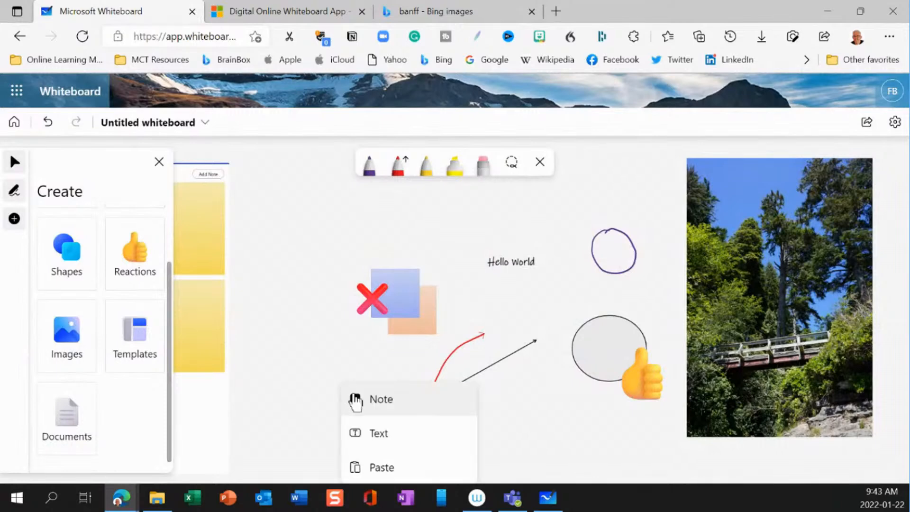
click(379, 467)
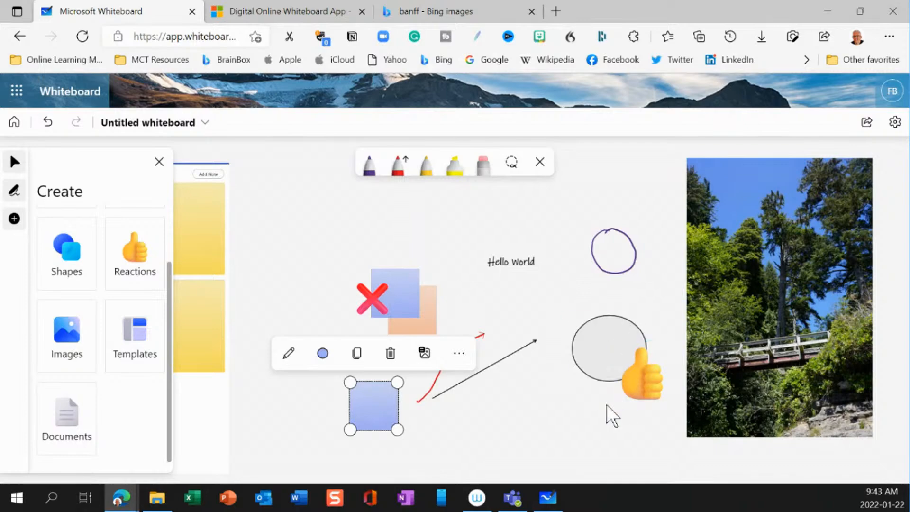
click(476, 9)
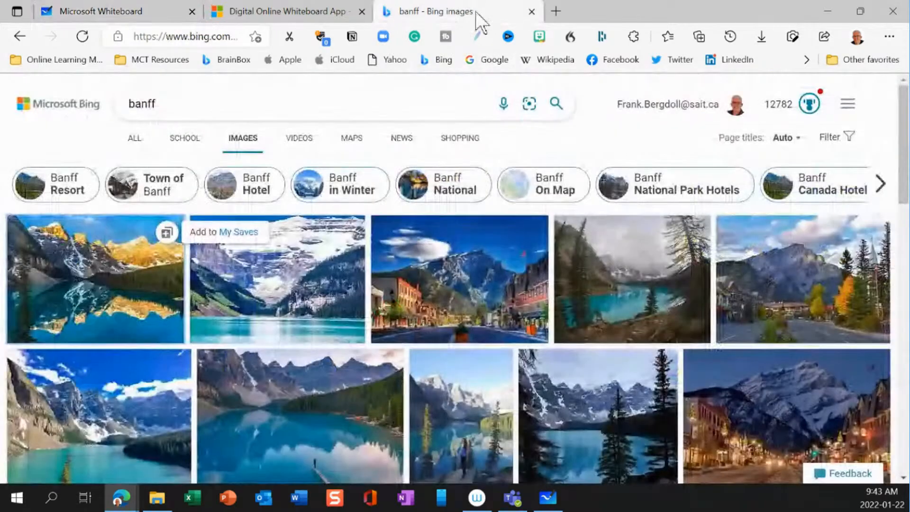
Save the first Banff picture from the image results as R.jfif in the OneDrive - Personal folder __Images for Whiteboard.
click(149, 269)
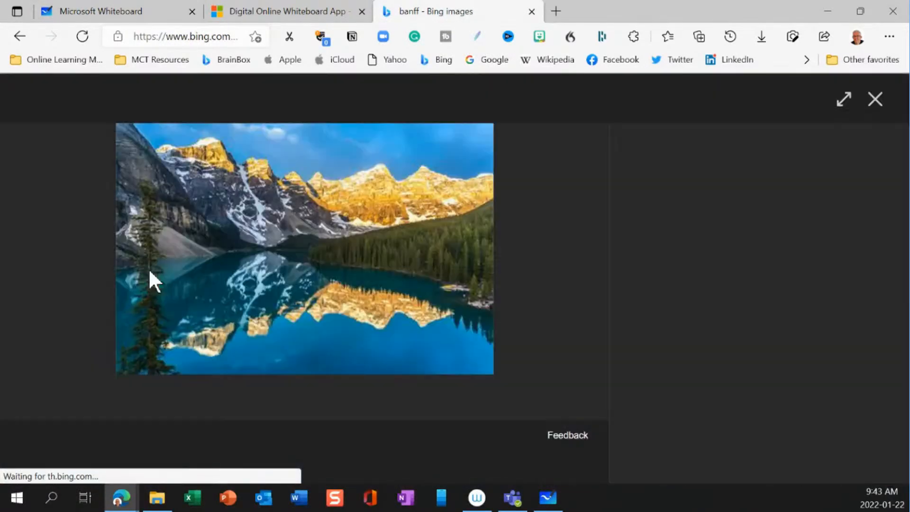
right_click(308, 259)
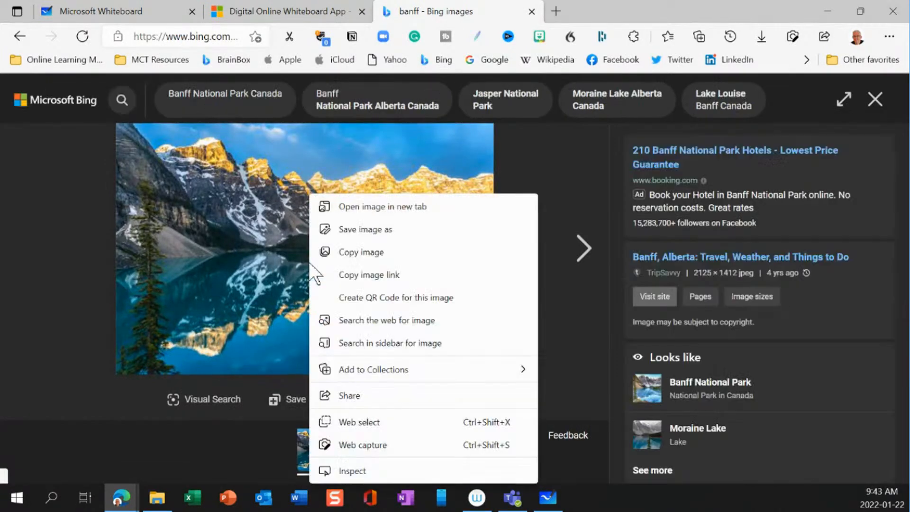
click(373, 230)
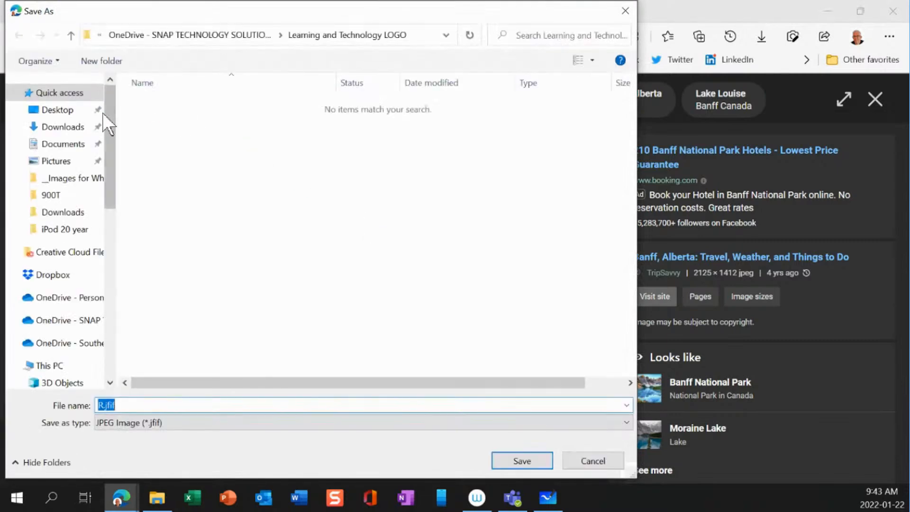
click(69, 301)
double_click(184, 105)
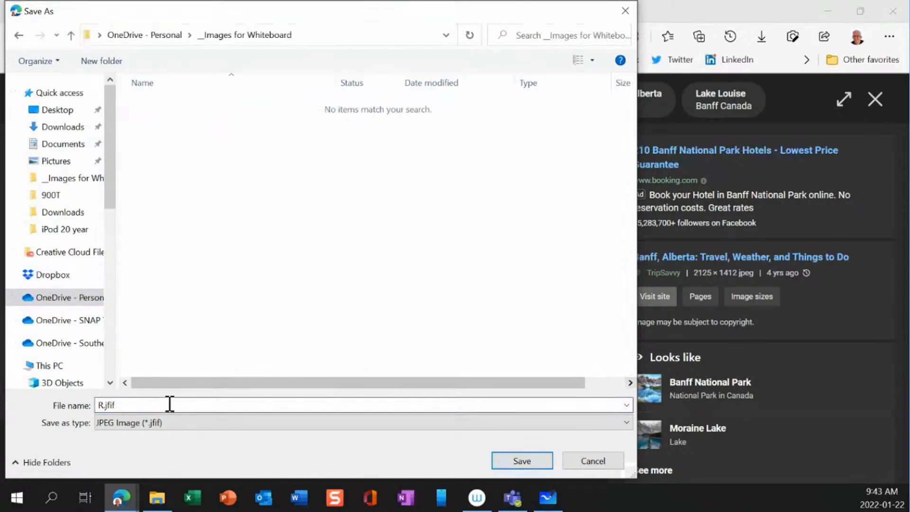
click(539, 463)
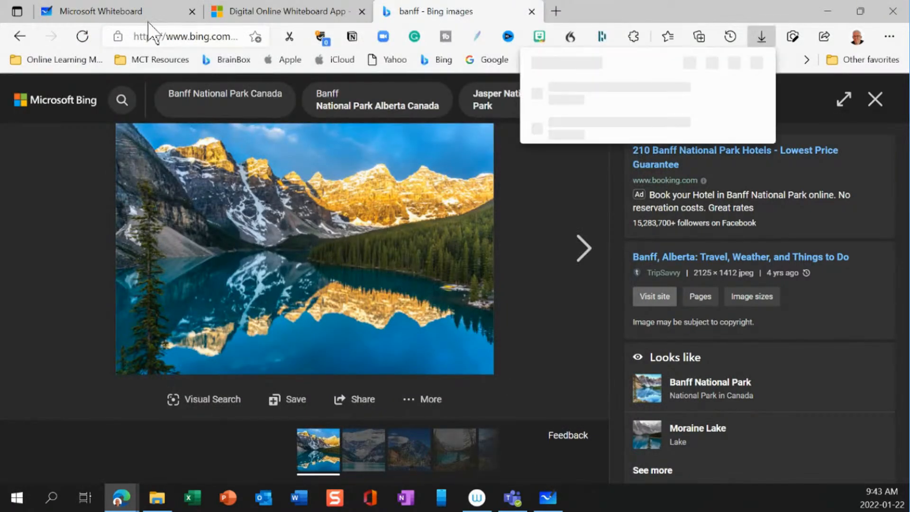
Return to the Microsoft Whiteboard web board and insert the image R.jfif from the __Images for Whiteboard folder.
click(147, 7)
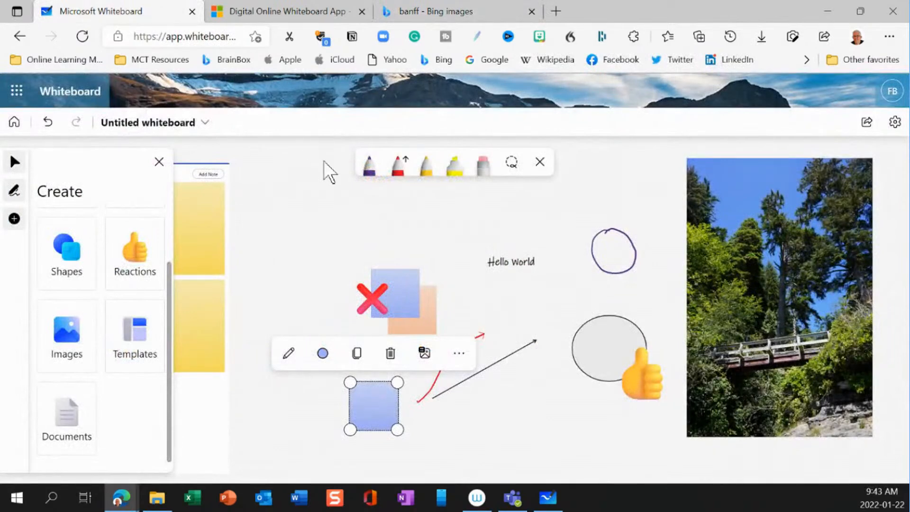
click(314, 204)
right_click(315, 205)
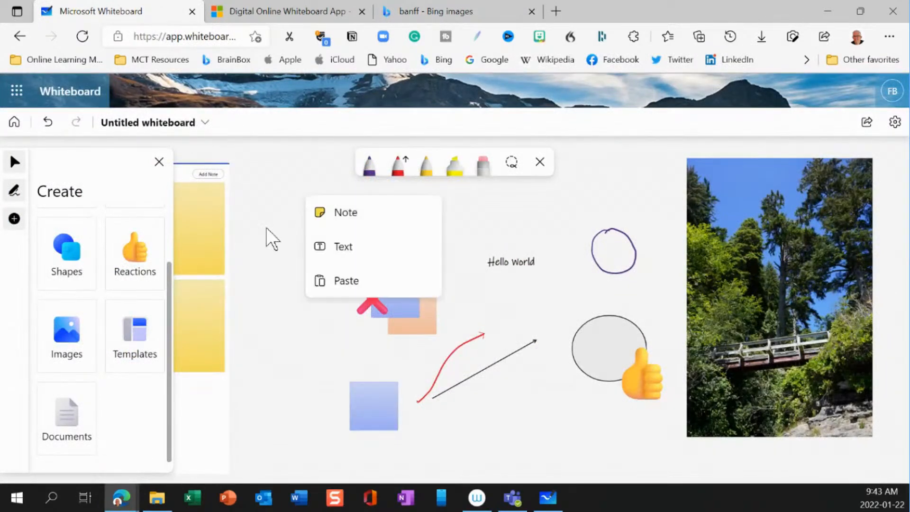
click(234, 223)
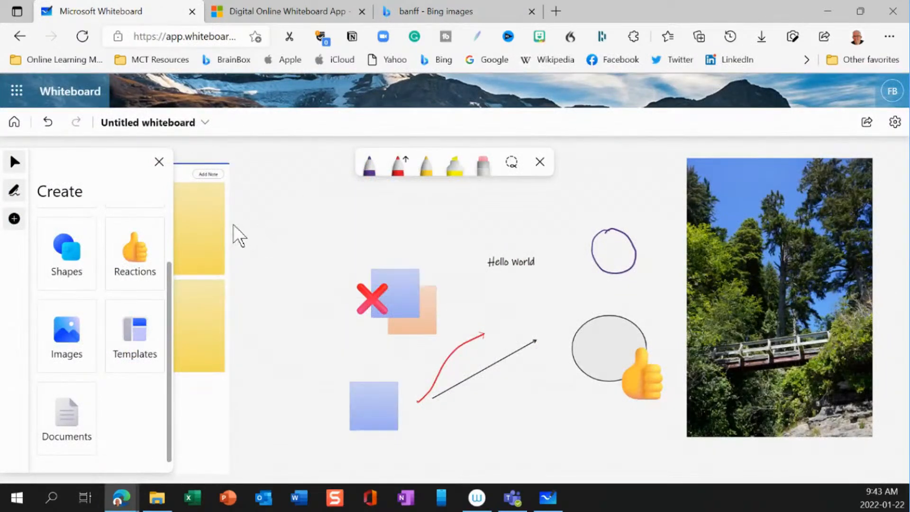
click(53, 349)
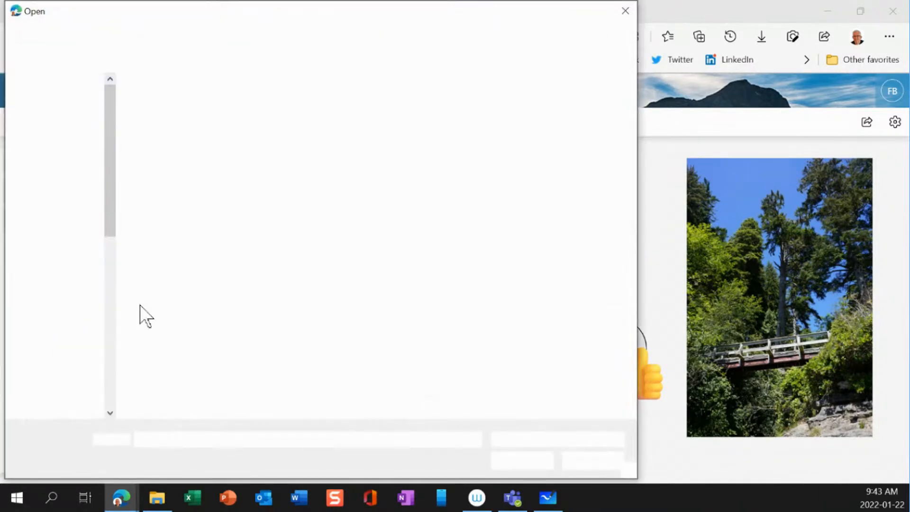
click(167, 222)
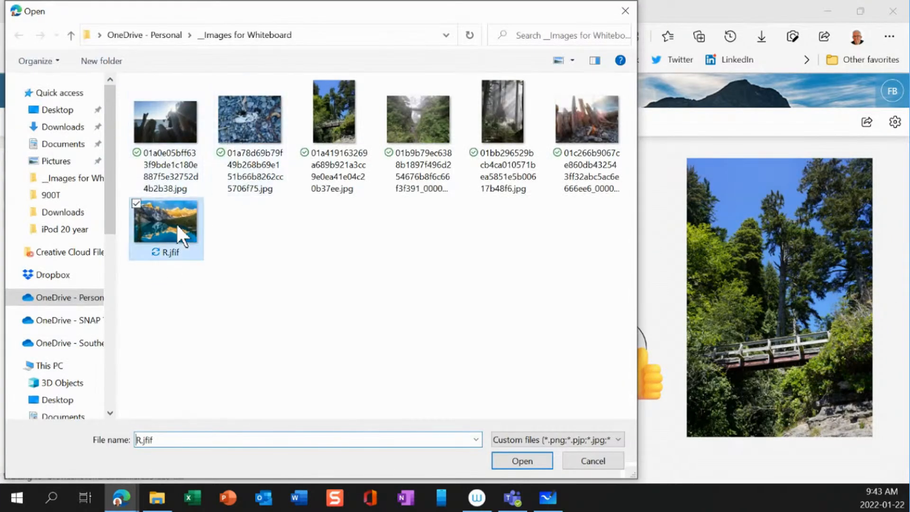
click(522, 461)
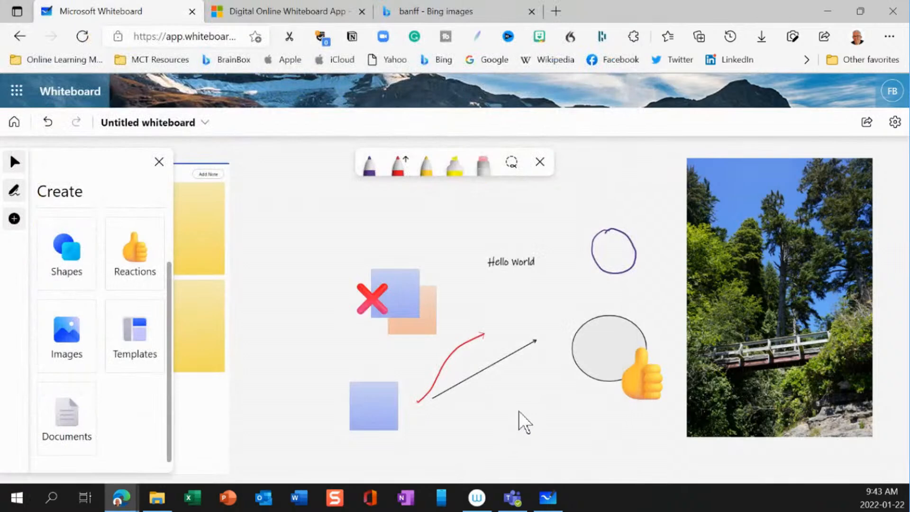
Enlarge the inserted Banff lake picture and place it directly to the left of the forest bridge photo.
drag(523, 363, 478, 332)
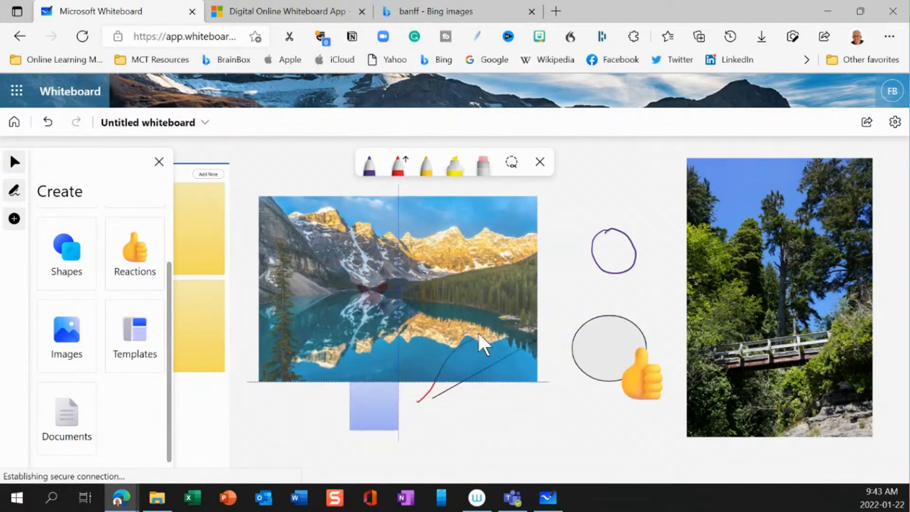
drag(537, 379, 595, 463)
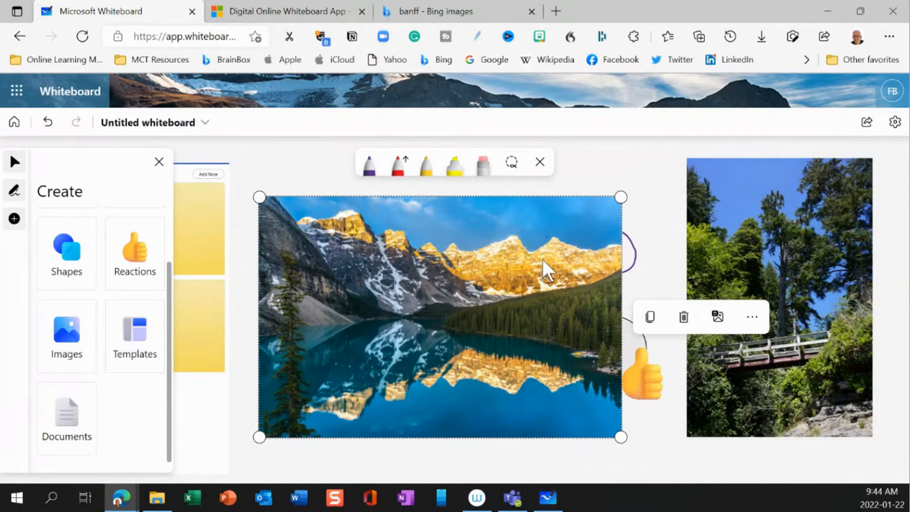
drag(543, 260, 585, 253)
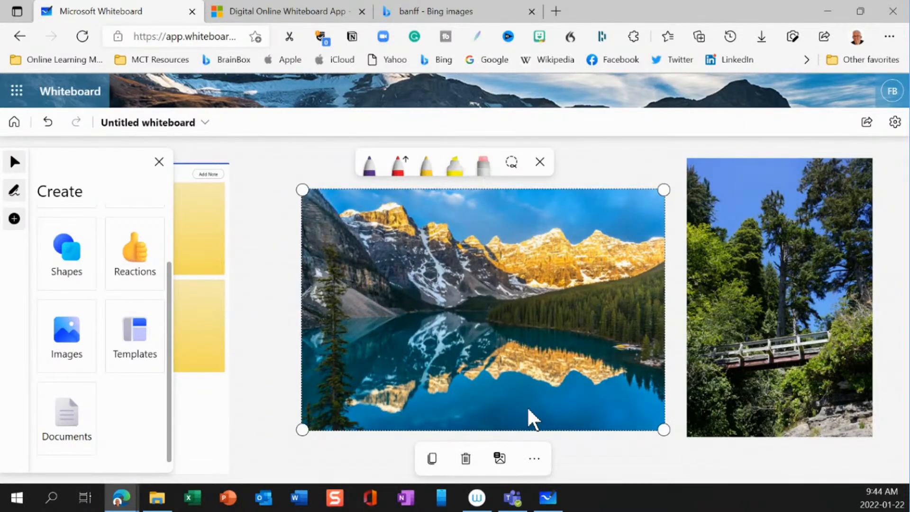
Try to insert a document onto the empty board area to the right of the forest bridge photo.
drag(600, 446, 284, 442)
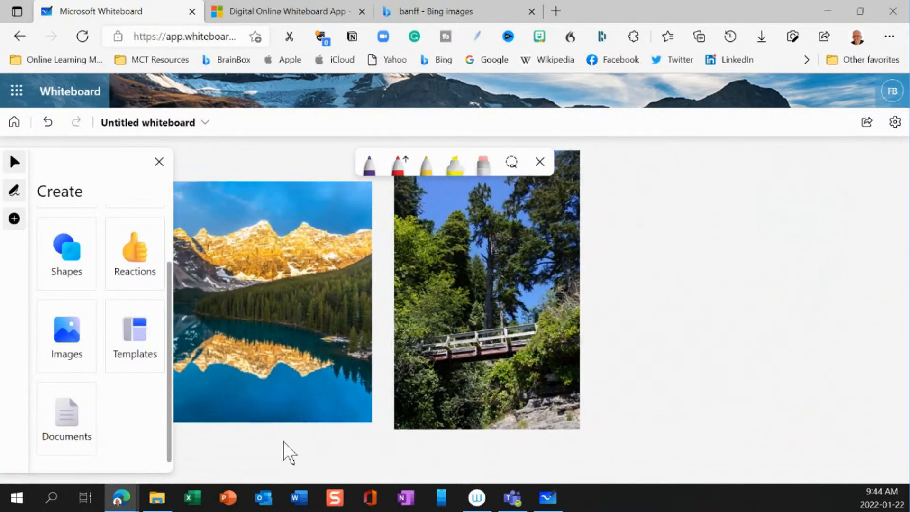
drag(762, 348, 571, 361)
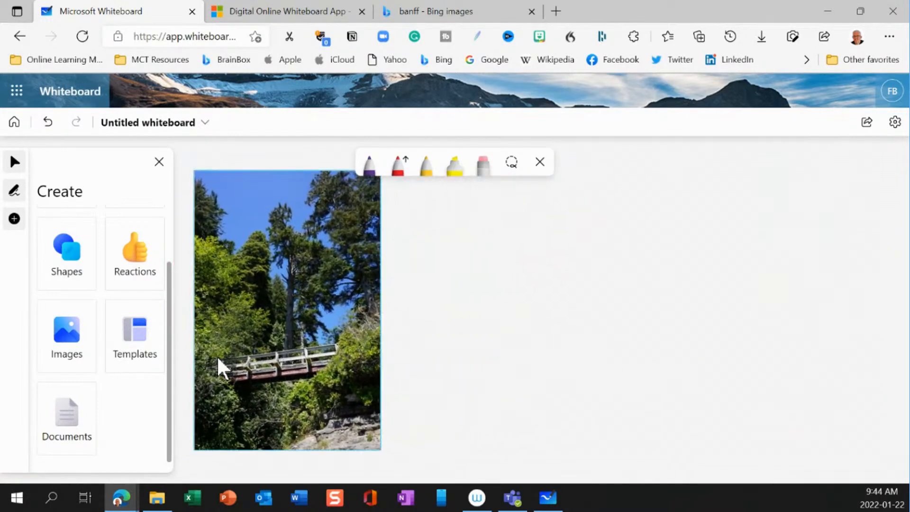
click(69, 426)
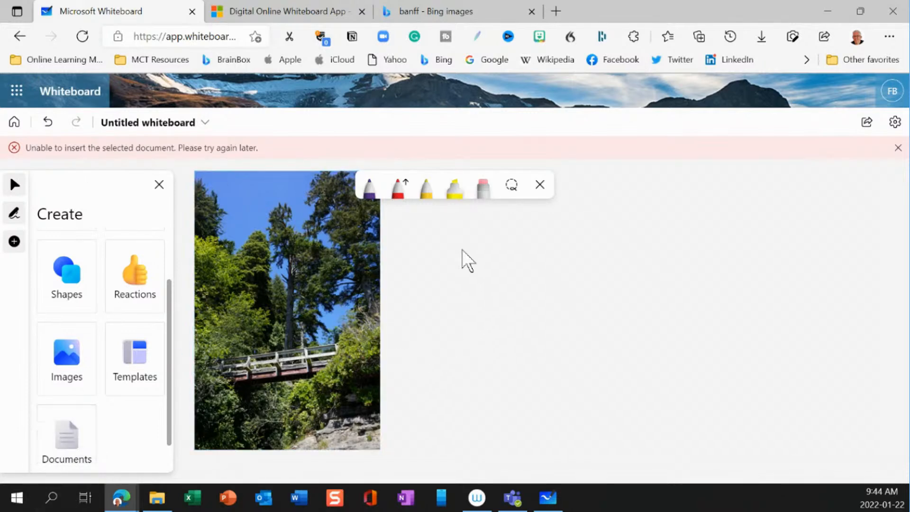
click(899, 147)
click(64, 425)
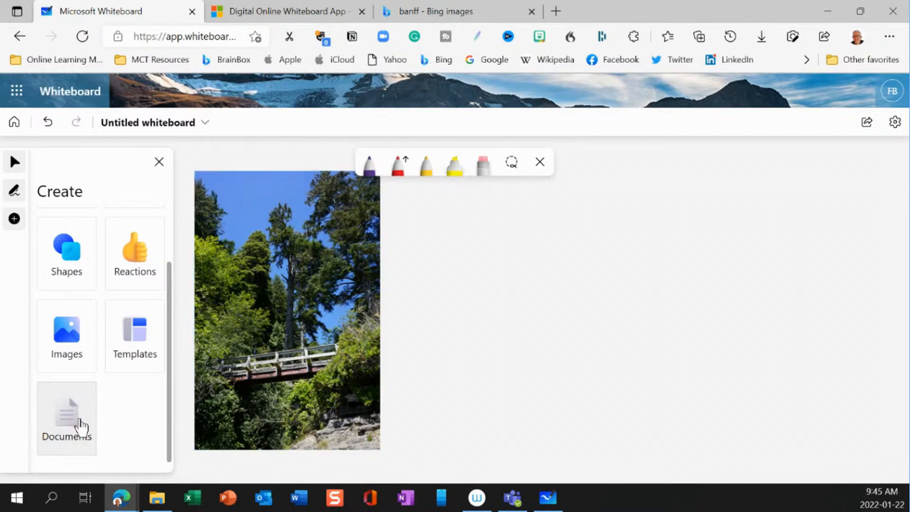
click(359, 315)
click(479, 278)
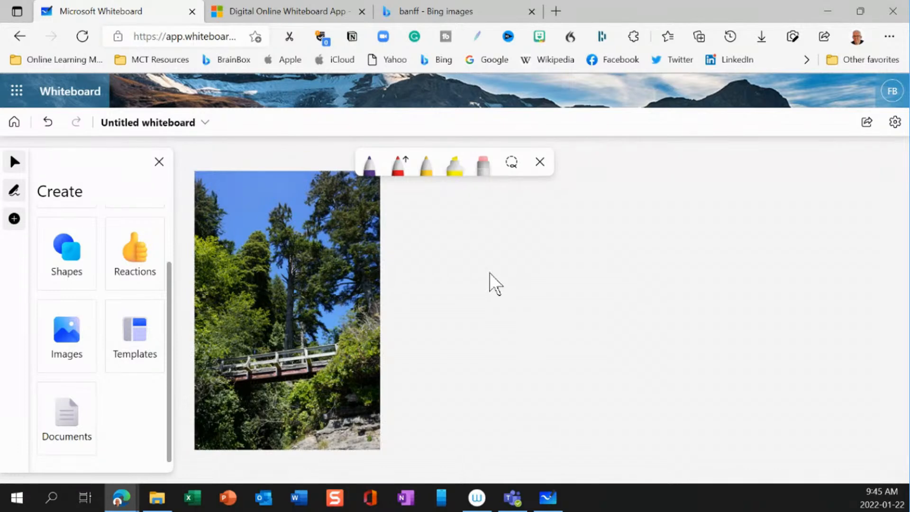
right_click(489, 273)
click(468, 368)
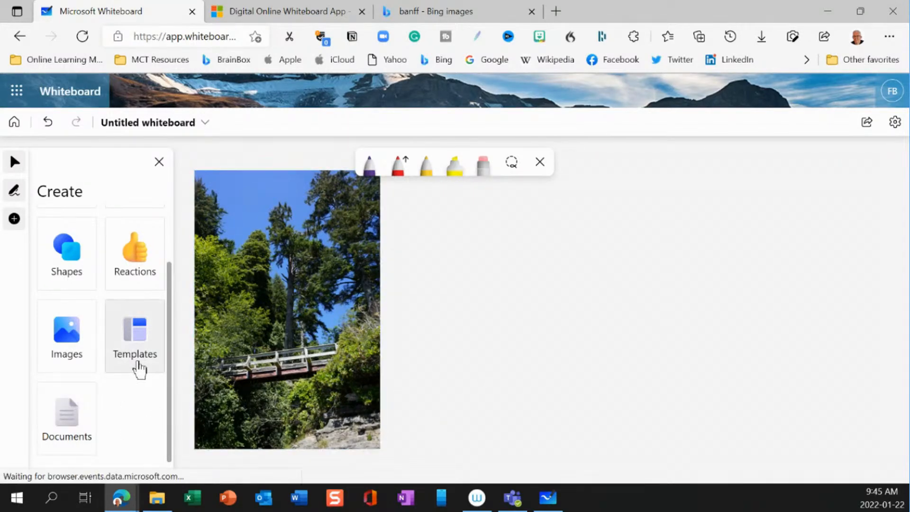
Try to insert Demo PowerPoint.pptx as an image by showing all file types, and dismiss the resulting notice.
click(74, 360)
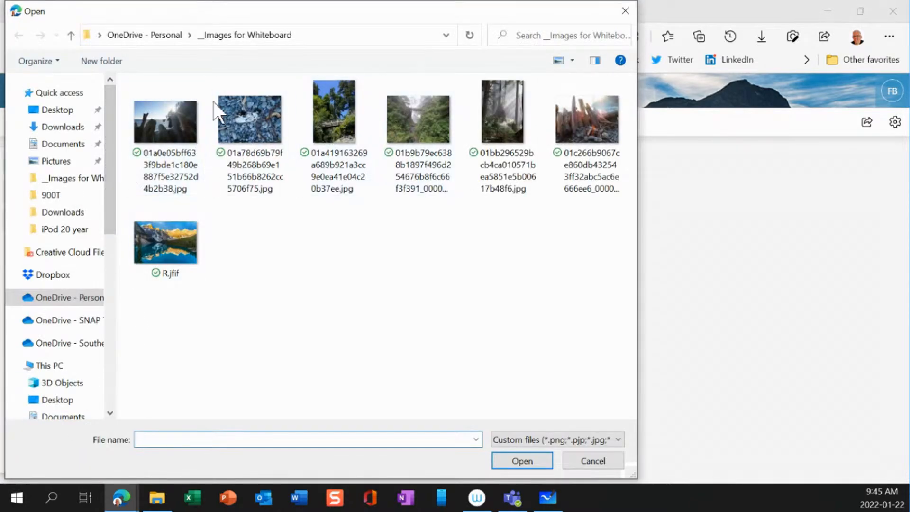
click(596, 440)
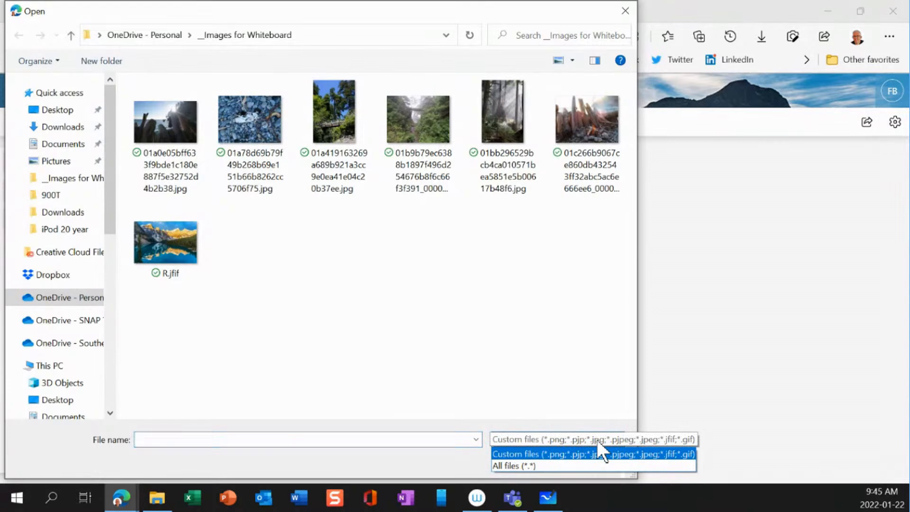
click(579, 463)
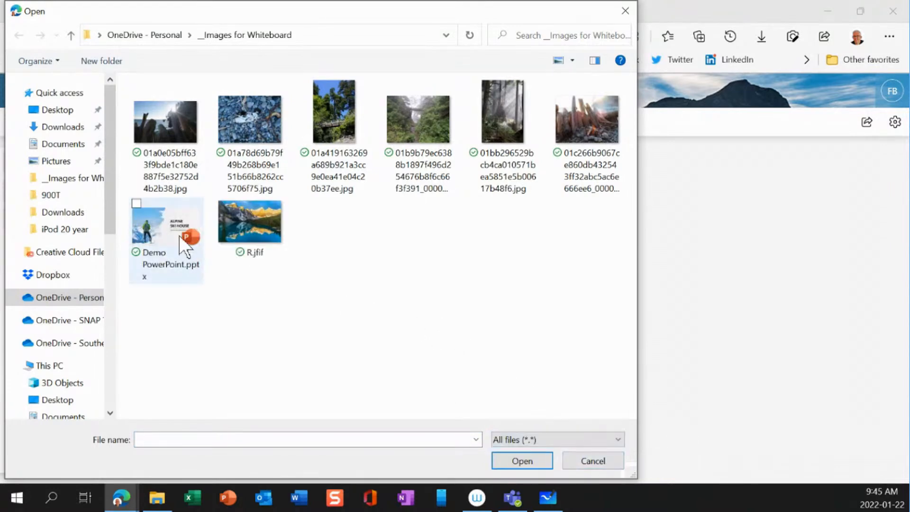
click(180, 236)
click(527, 464)
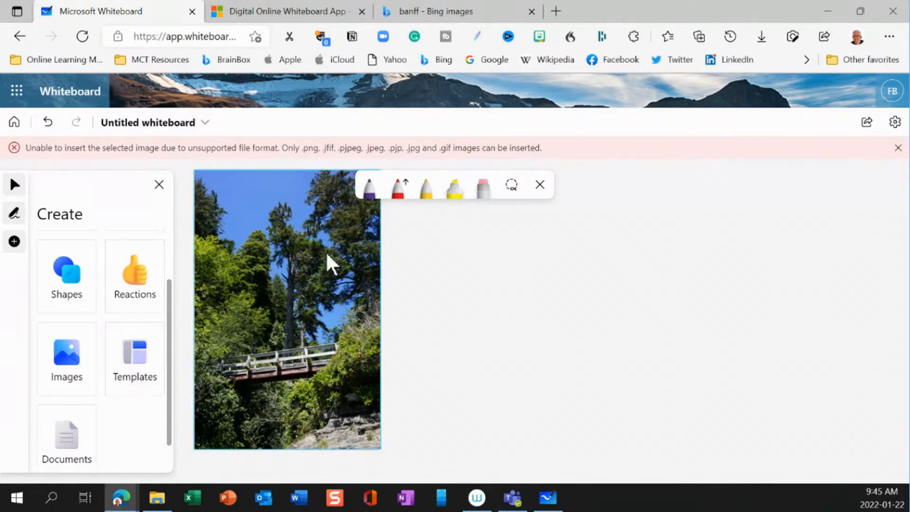
click(898, 148)
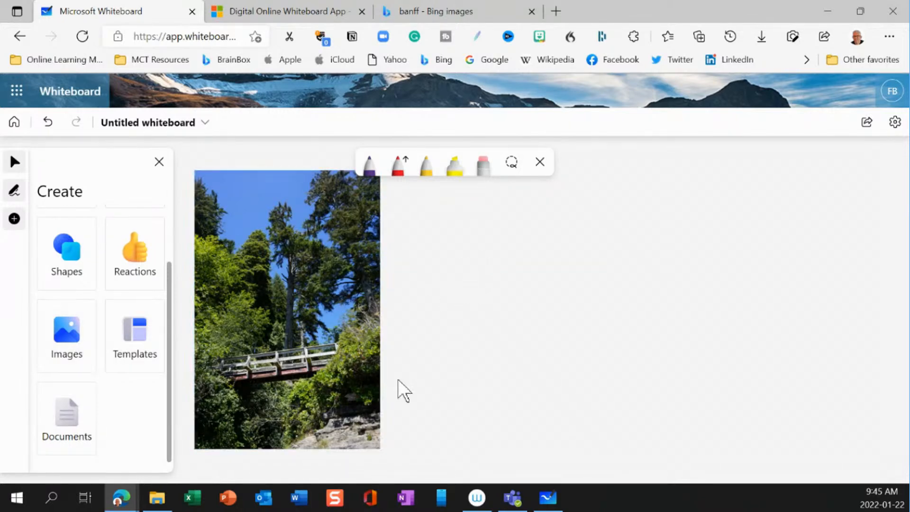
Insert the Compare and contrast template from the Learning category to the right of the photos and enlarge it until it covers them.
click(150, 352)
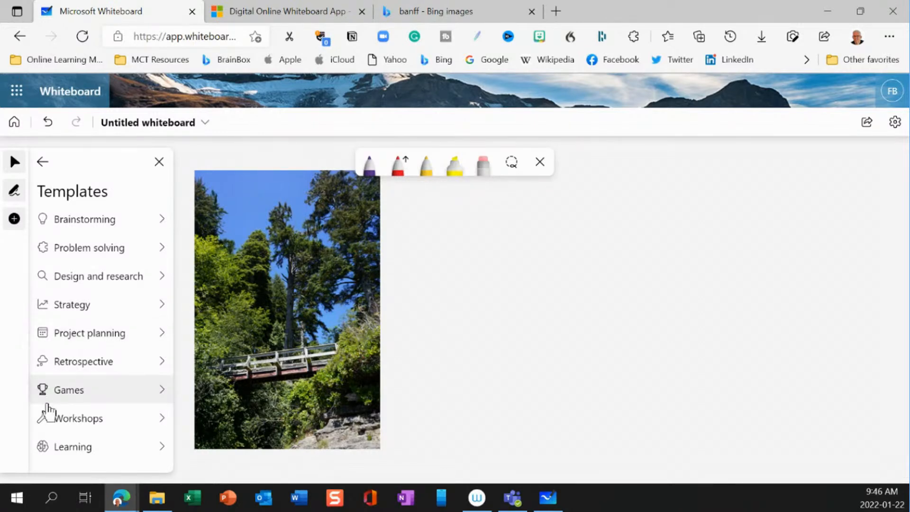
click(77, 456)
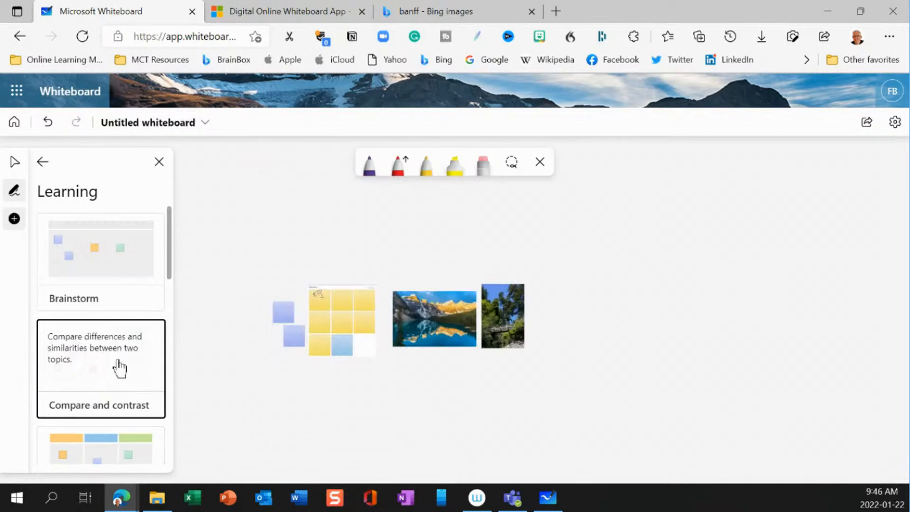
drag(117, 368, 694, 260)
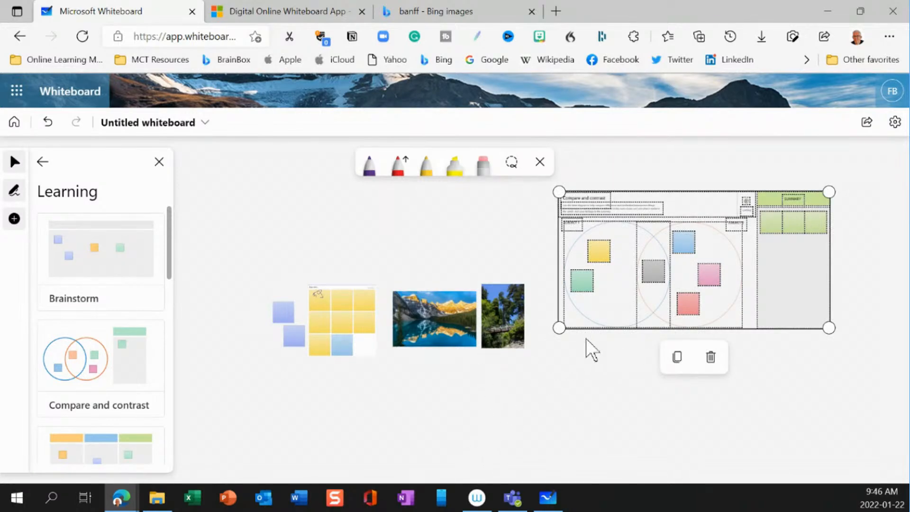
drag(561, 329, 225, 461)
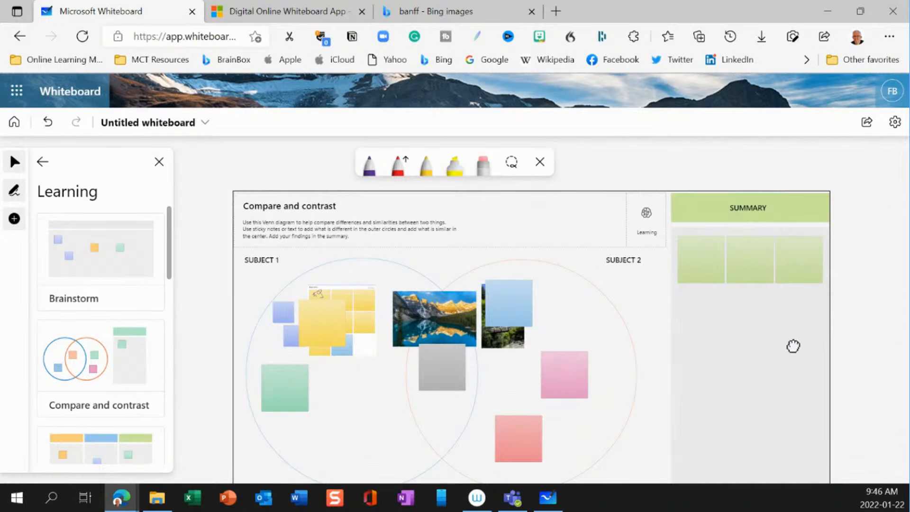
Move the template's two Venn circles leftward out of their original places, keeping them overlapping each other.
drag(512, 356, 793, 346)
drag(749, 347, 346, 300)
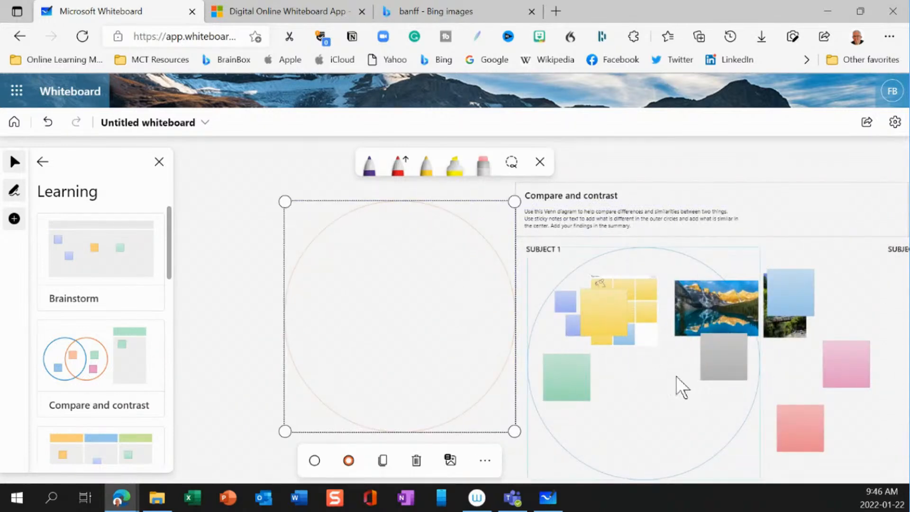
drag(676, 377, 674, 332)
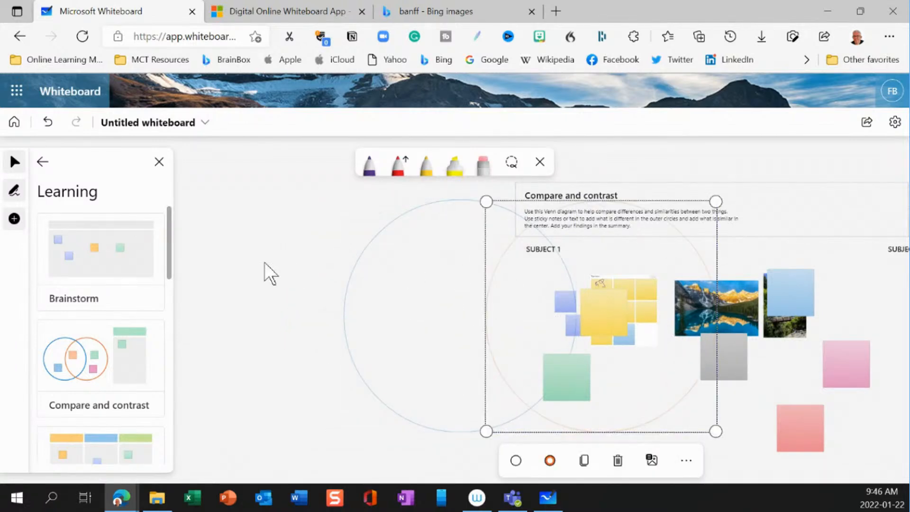
Place a second Compare and contrast template in an empty area of the board and enlarge it to about double size.
click(250, 277)
drag(694, 449, 223, 441)
drag(787, 344, 210, 344)
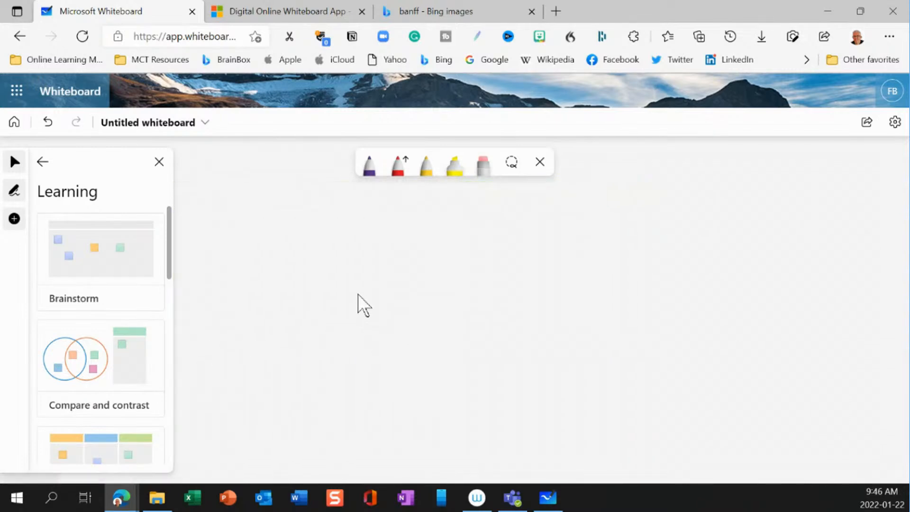
drag(116, 382, 433, 277)
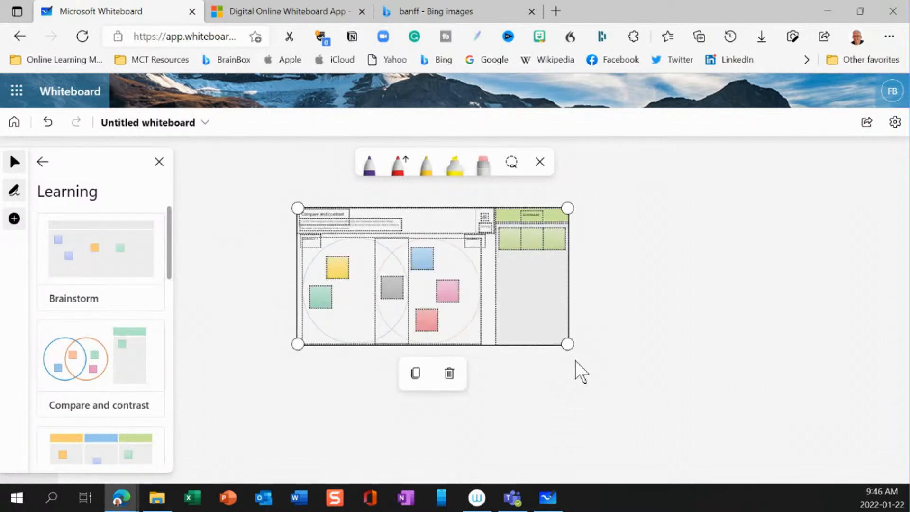
drag(569, 346, 842, 473)
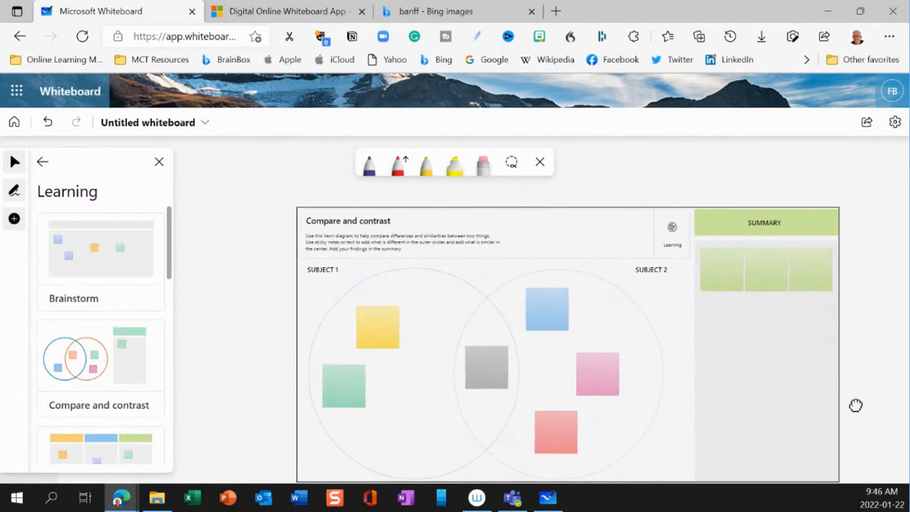
drag(894, 384, 875, 363)
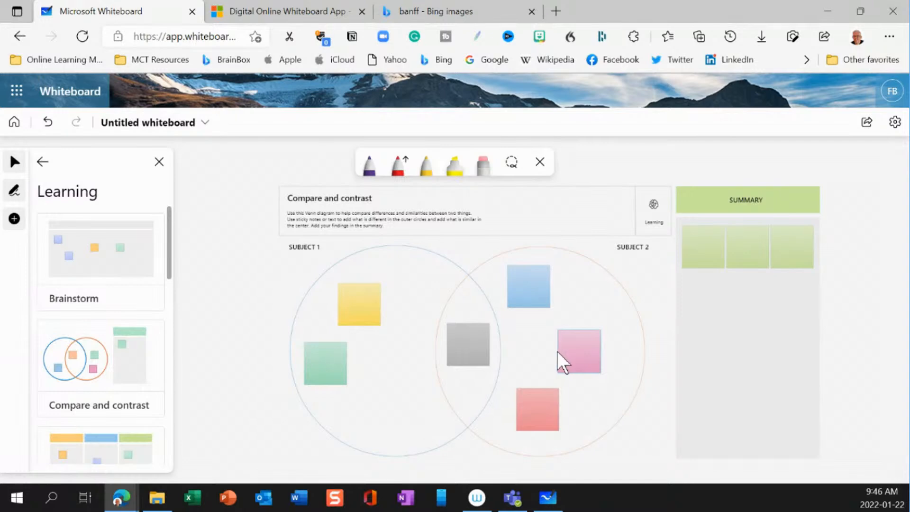
Look through the templates in the Learning and Problem solving categories, and return to the list of template categories.
mouse_move(92, 288)
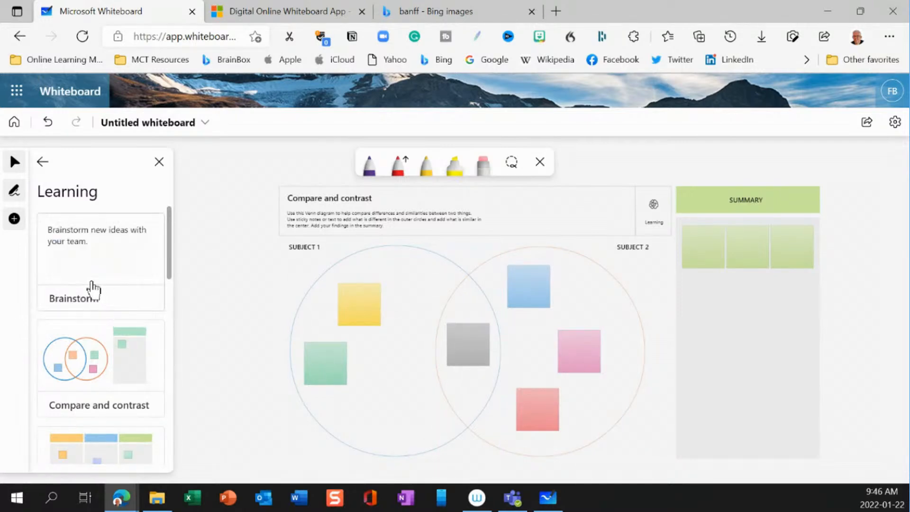
drag(172, 271, 167, 473)
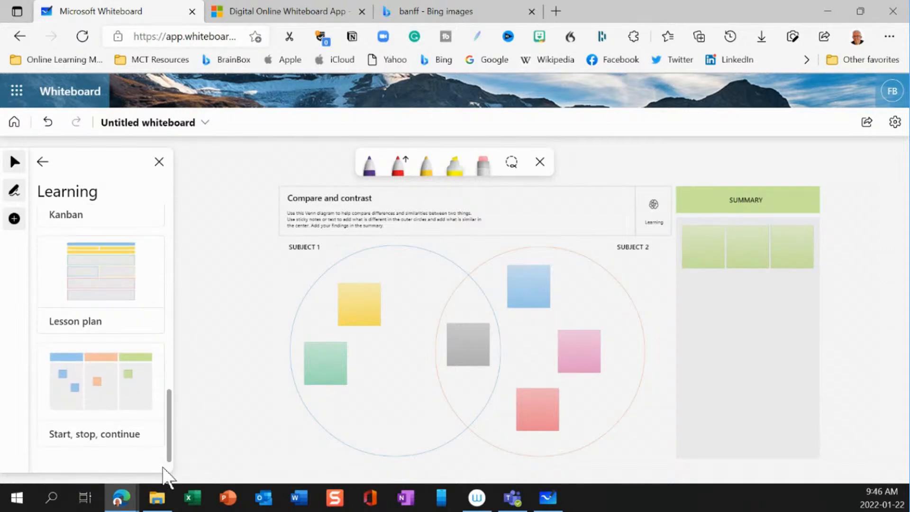
click(43, 162)
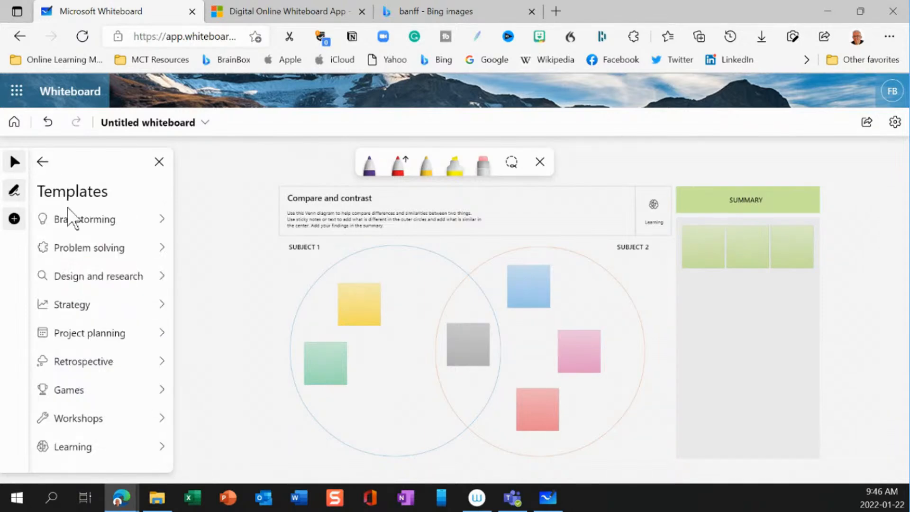
click(93, 259)
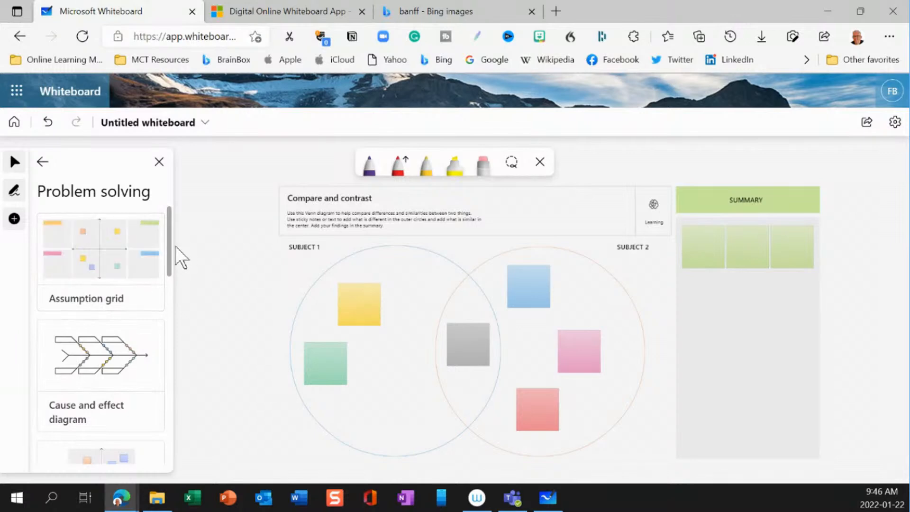
drag(171, 255, 167, 208)
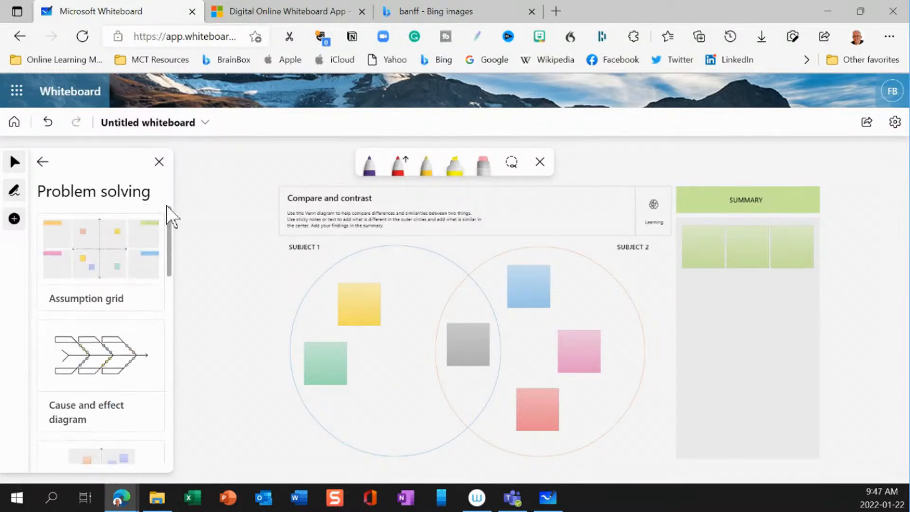
click(44, 162)
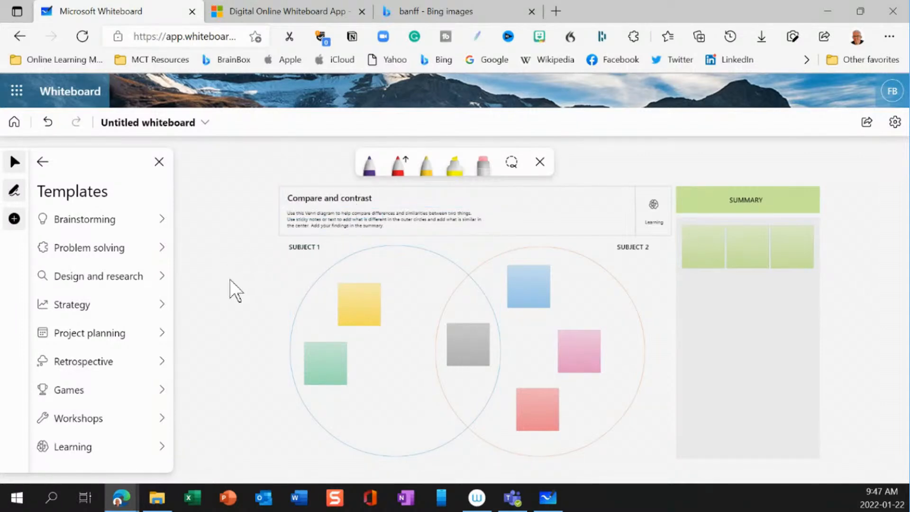
Examine the Compare and contrast template's header, circles and yellow sticky note at different magnifications.
scroll(229, 280, down, 2)
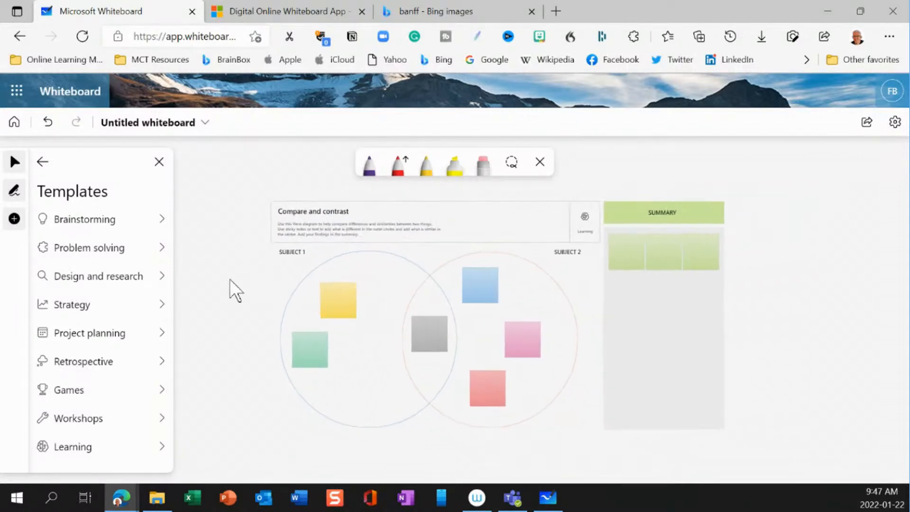
scroll(229, 280, up, 3)
scroll(230, 280, up, 3)
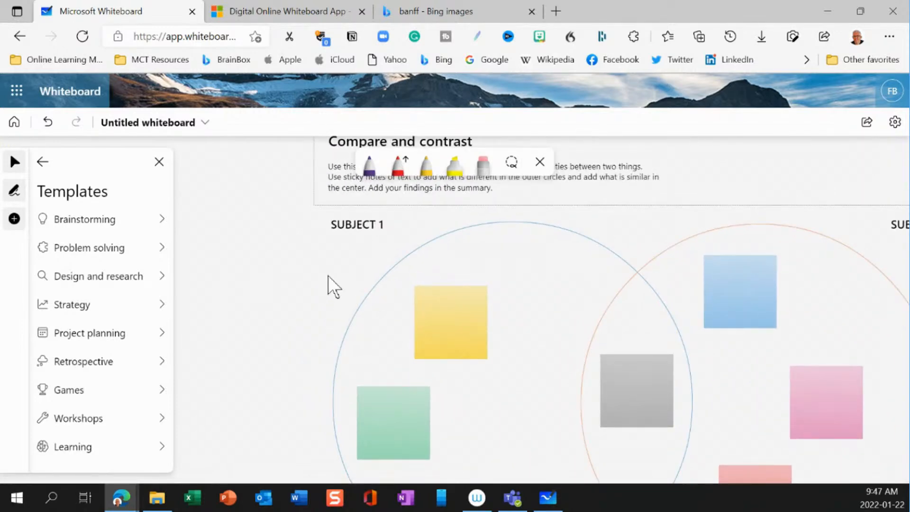
drag(311, 280, 268, 382)
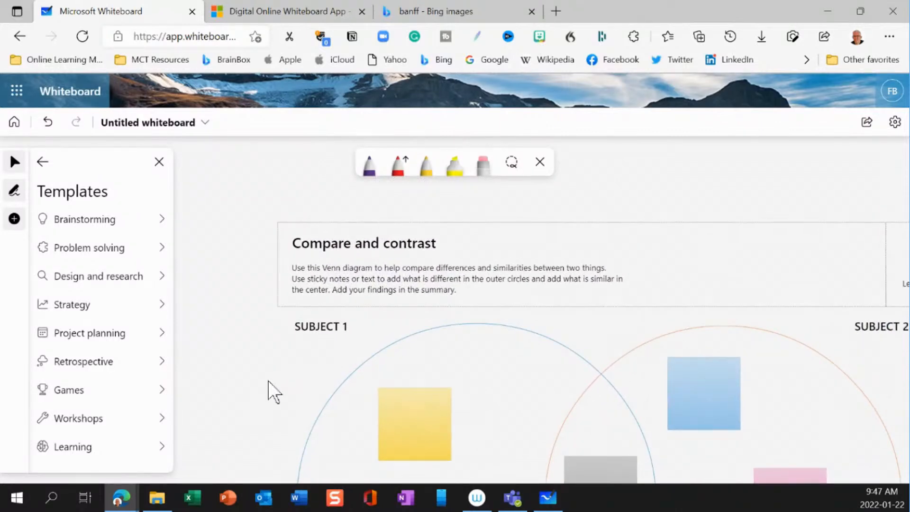
click(410, 419)
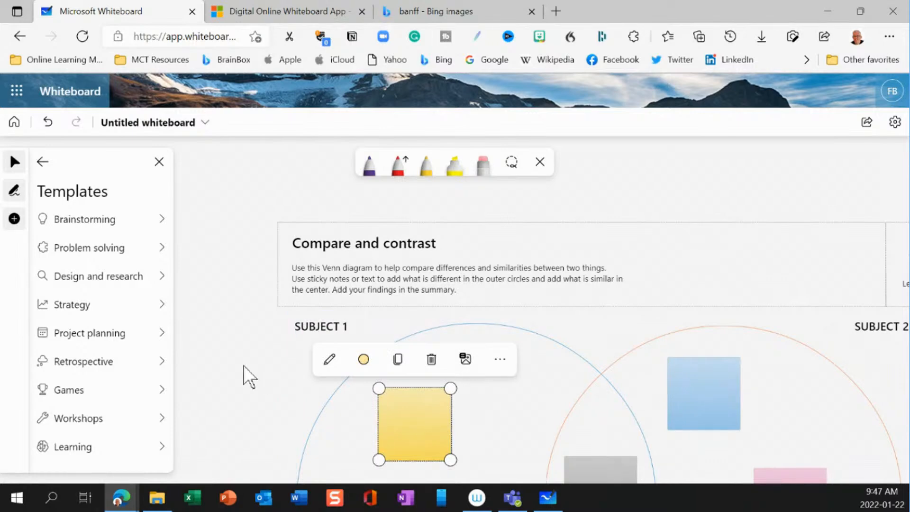
scroll(243, 365, down, 5)
scroll(244, 366, up, 2)
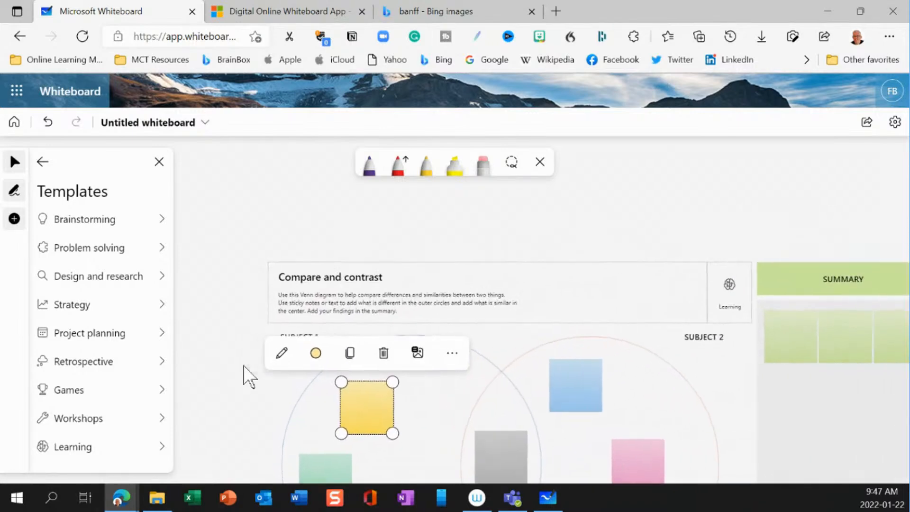
scroll(244, 366, down, 5)
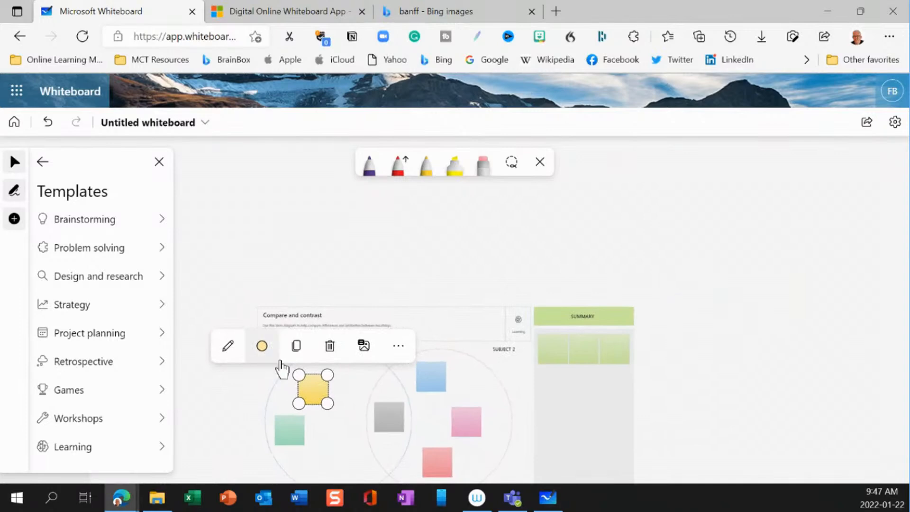
scroll(300, 395, up, 3)
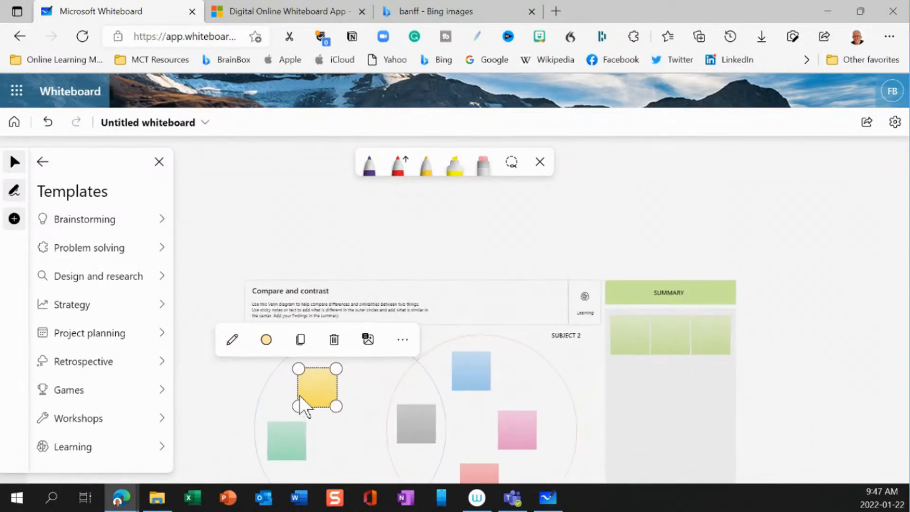
scroll(300, 395, up, 5)
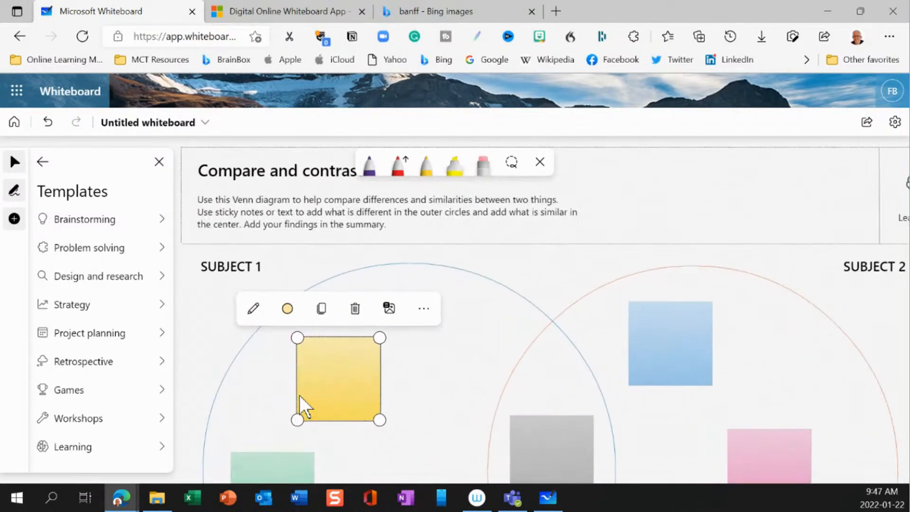
scroll(299, 396, up, 3)
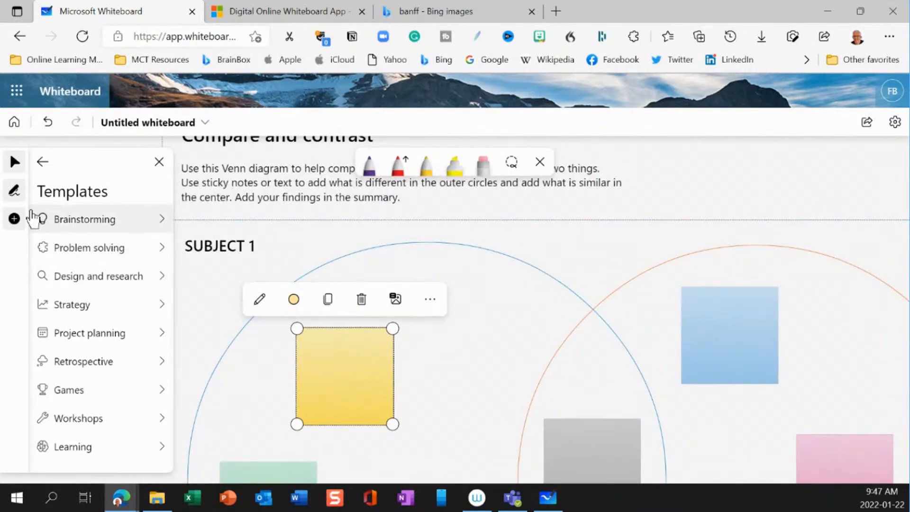
Return to the Create options and move two green summary notes, one onto the edge of the Subject 2 circle, the other lower in the Summary column.
click(43, 163)
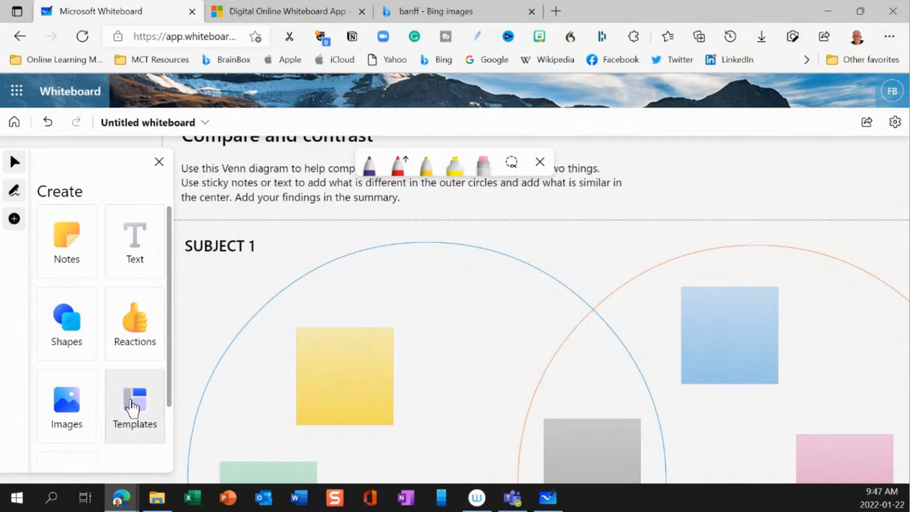
drag(169, 371, 162, 437)
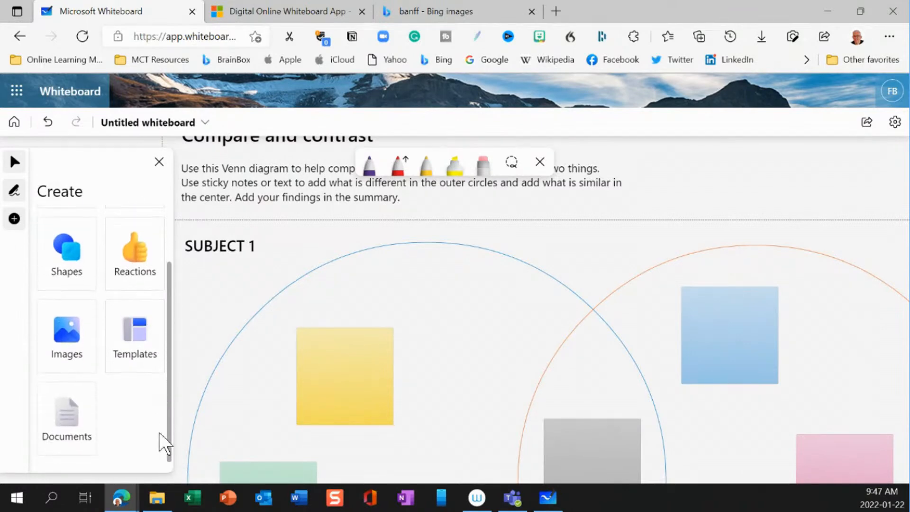
click(283, 243)
scroll(691, 209, right, 10)
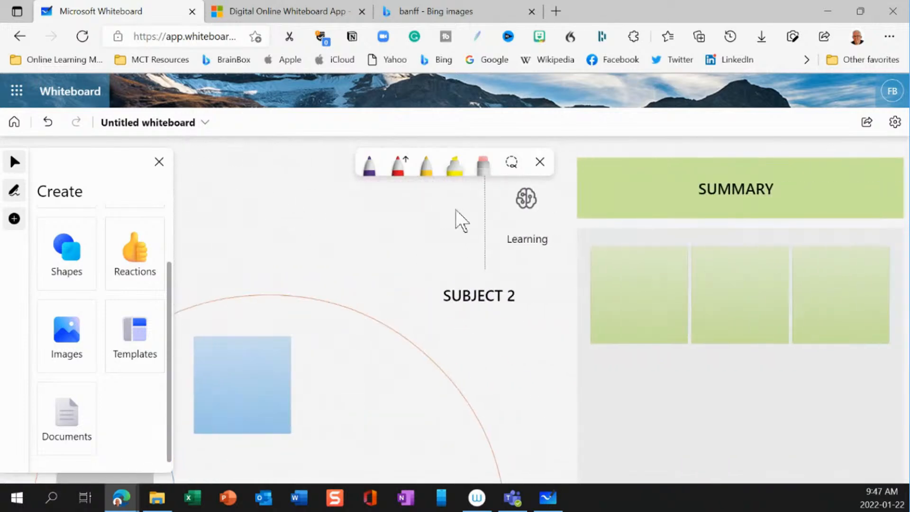
drag(661, 311, 500, 415)
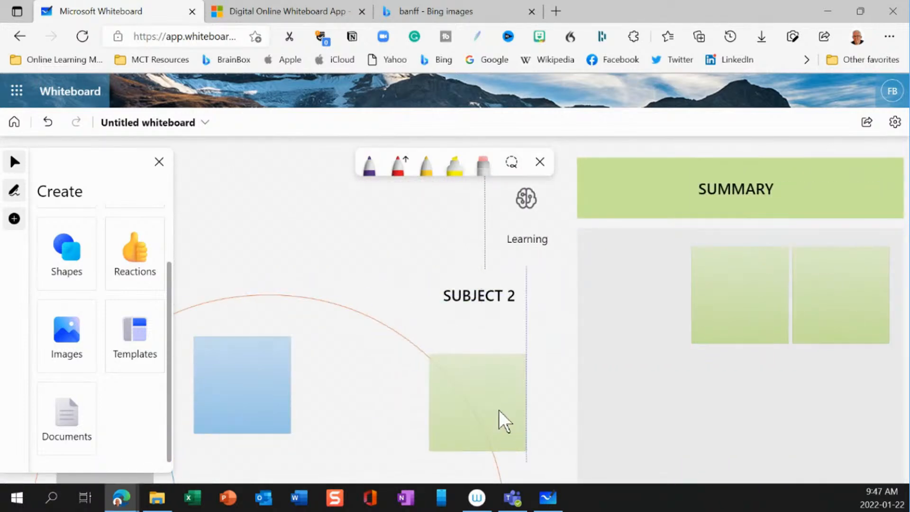
drag(390, 224, 164, 239)
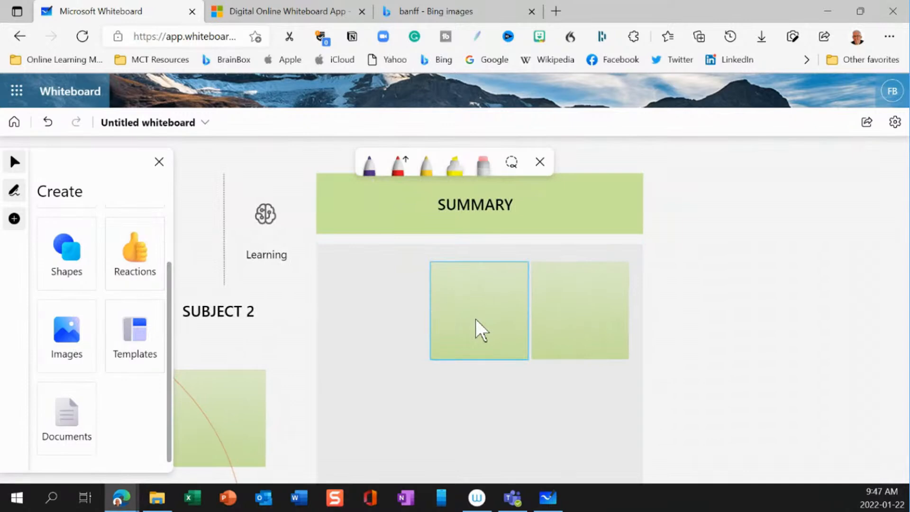
drag(476, 318, 446, 424)
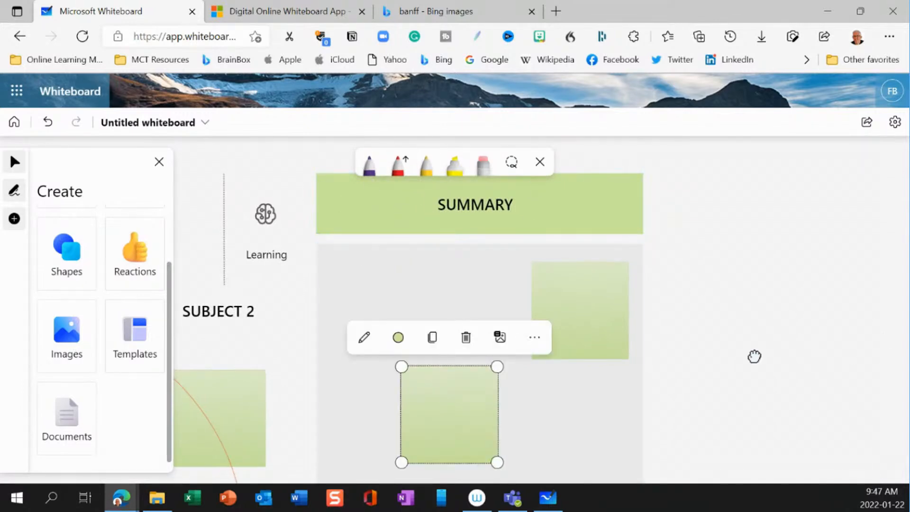
Try to insert a document in an empty area of the board, and dismiss the resulting notice.
drag(754, 358, 344, 346)
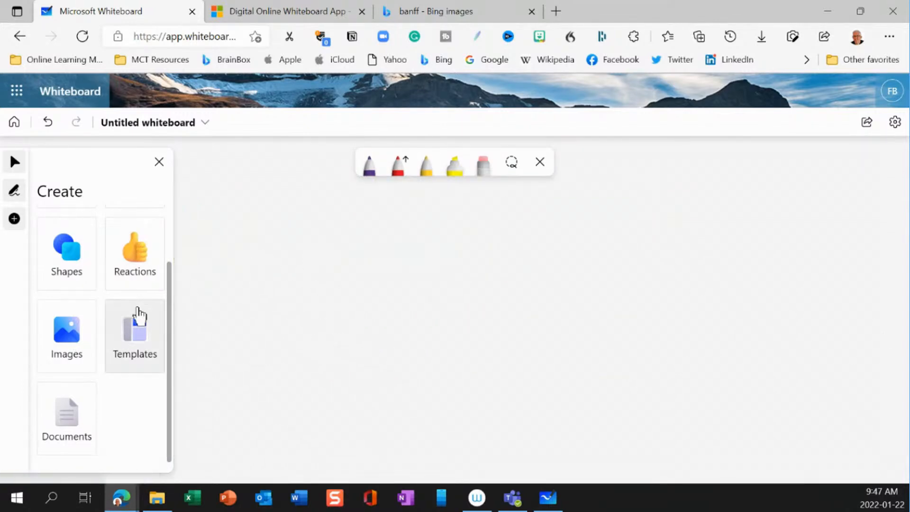
click(63, 425)
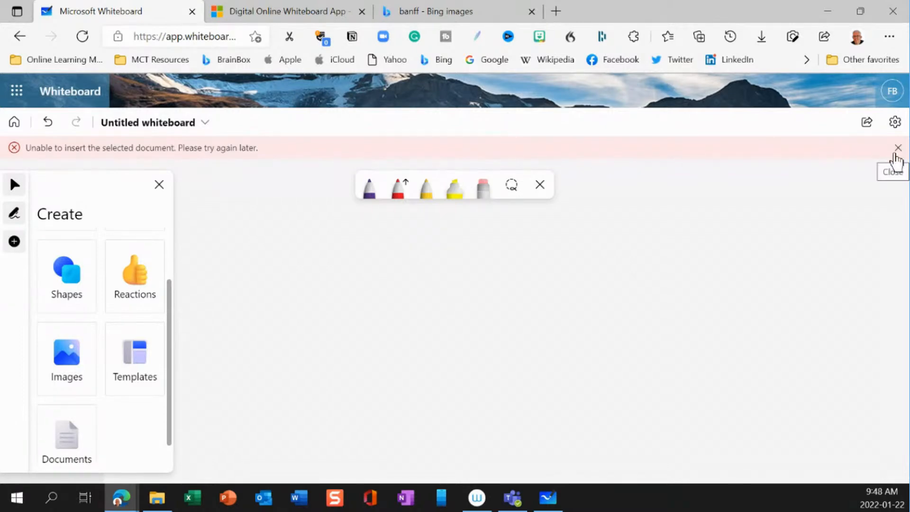
click(897, 148)
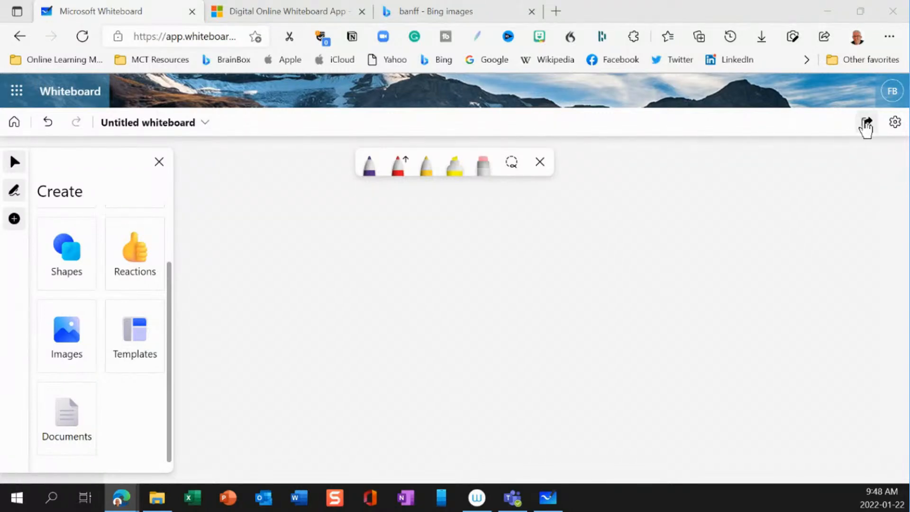
Turn on the share link for this whiteboard, copy the link, and close the sharing options.
click(866, 124)
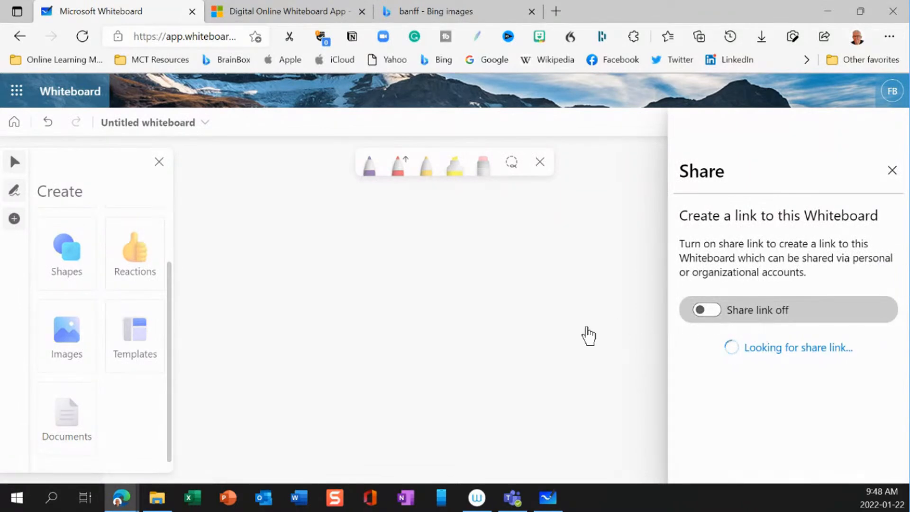
click(711, 313)
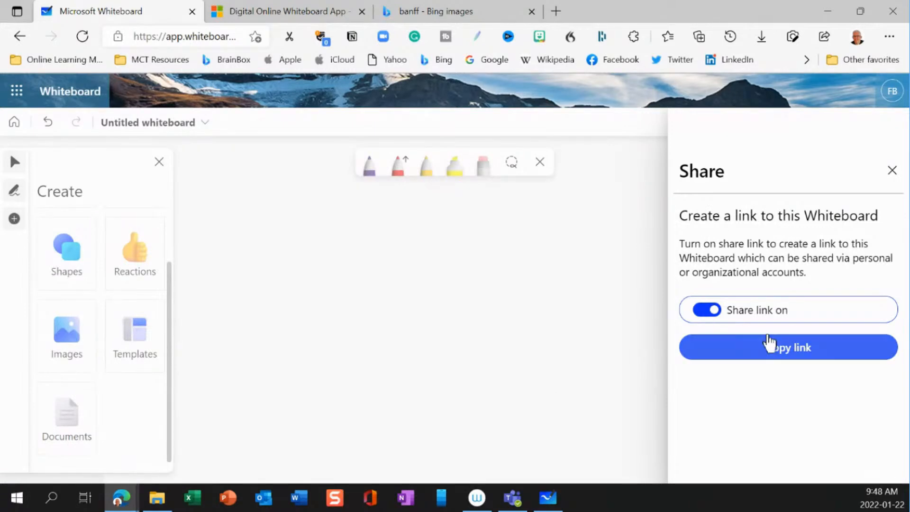
click(775, 358)
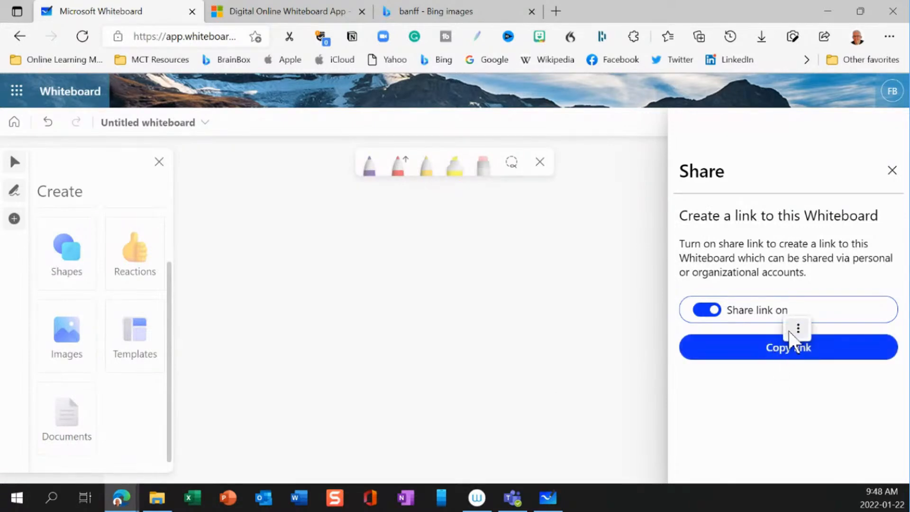
mouse_move(797, 334)
mouse_move(811, 374)
click(705, 397)
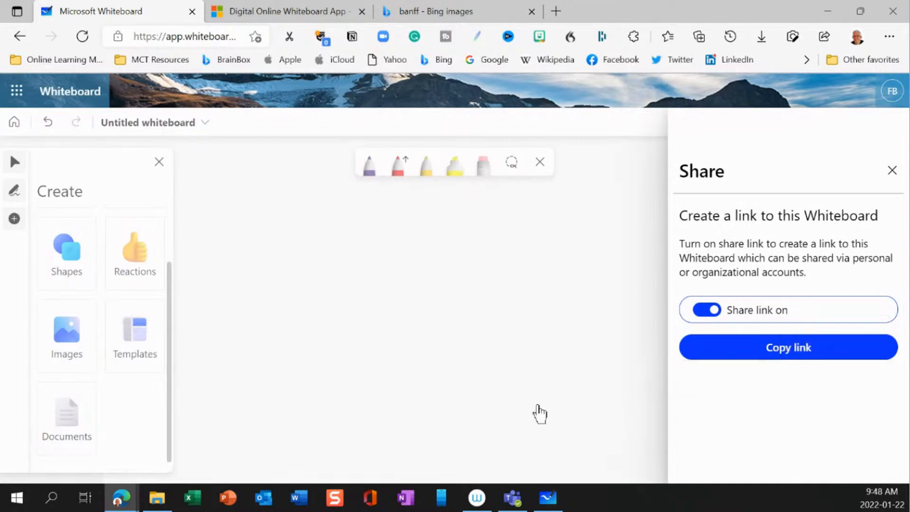
click(541, 413)
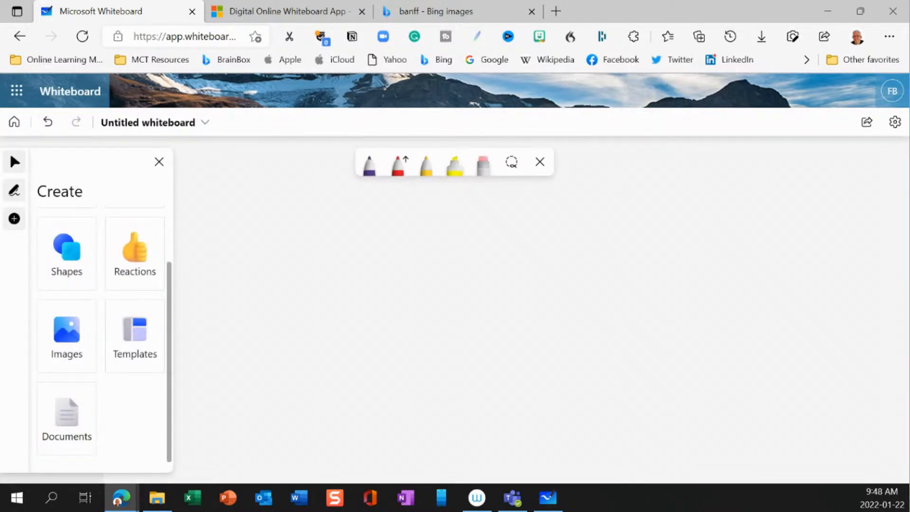